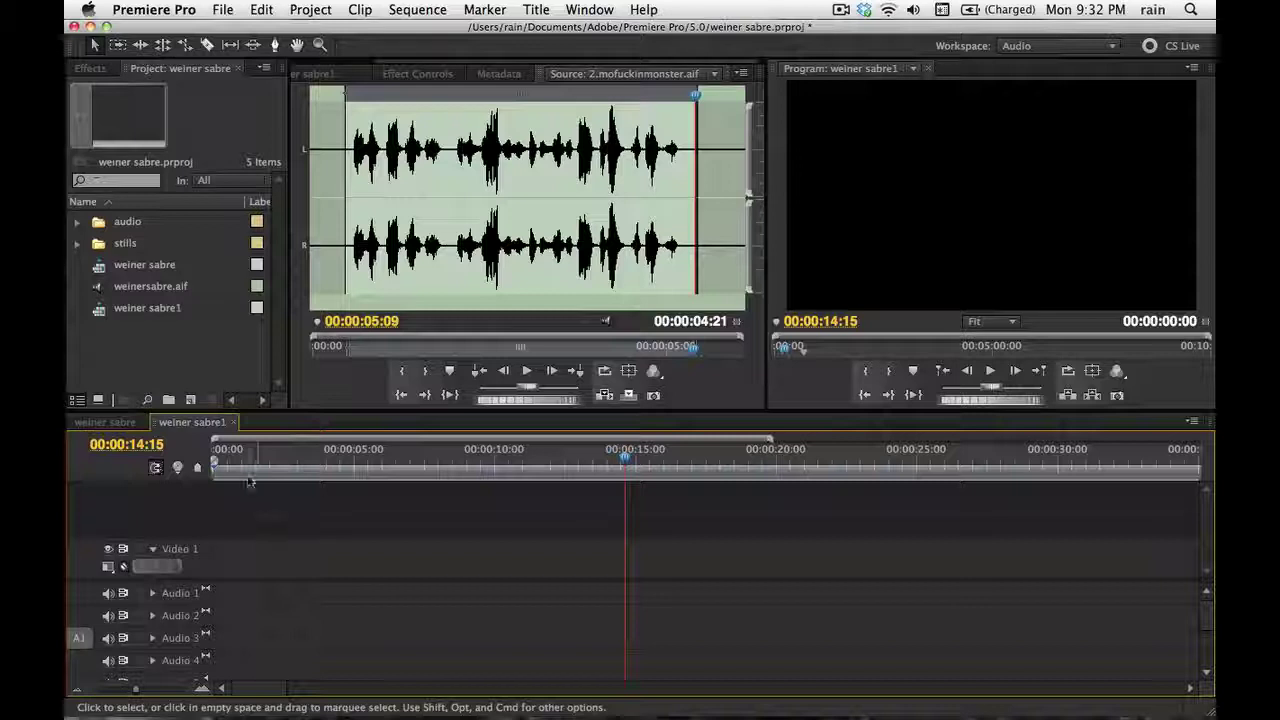
Move the playhead of the empty weiner sabre1 sequence back to 00:00:00:00
drag(250, 470, 222, 462)
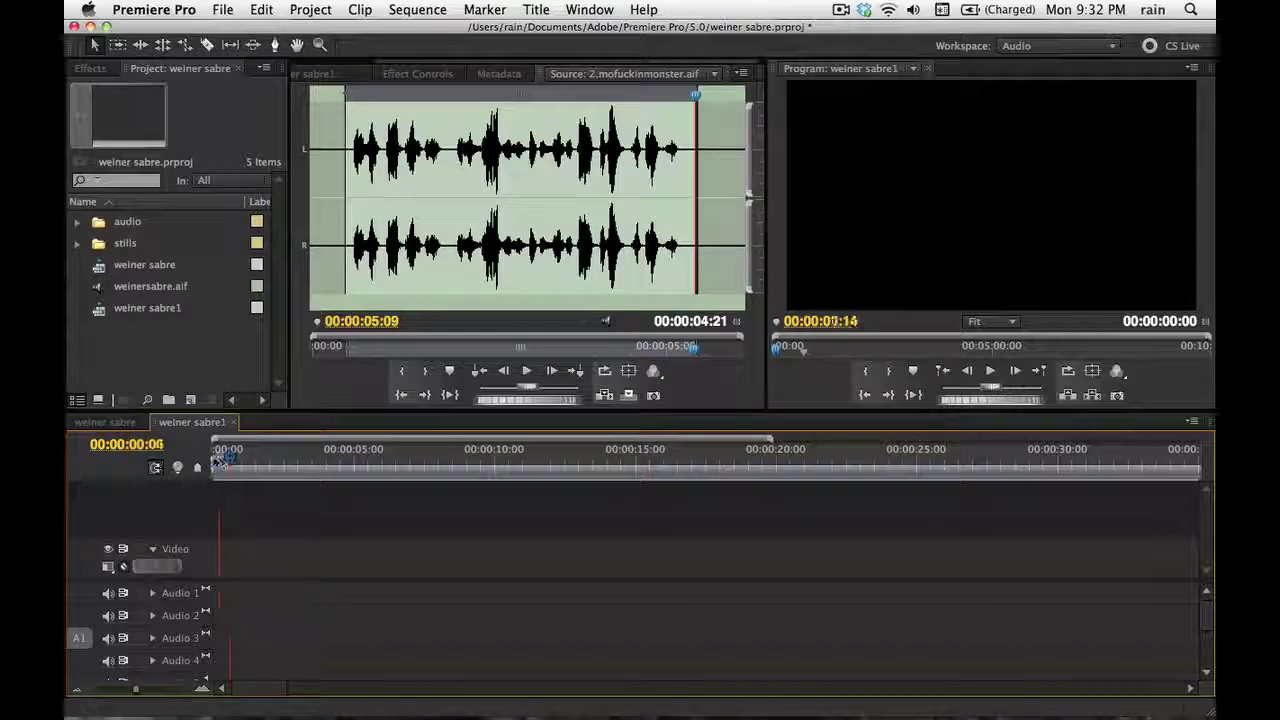
Switch to Adobe Bridge and look over the numbered storyboard stills in order, from 001.png through 009.png
key(super+Tab)
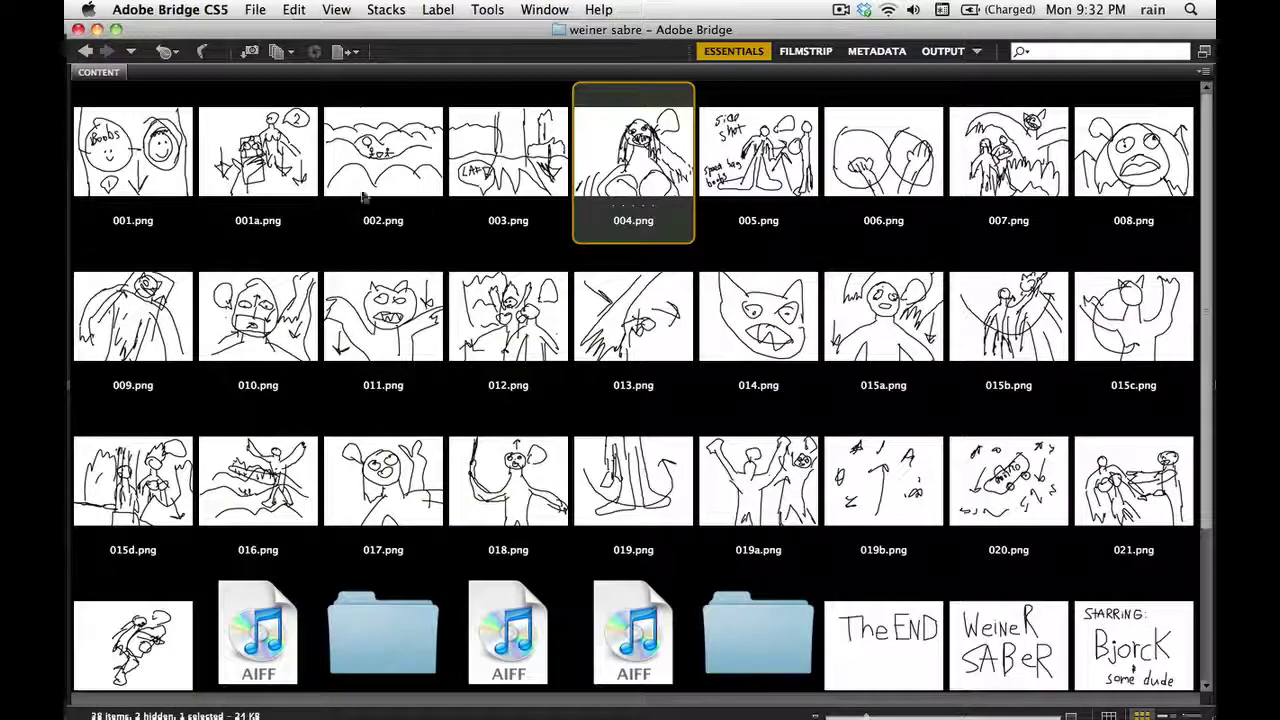
key(Home)
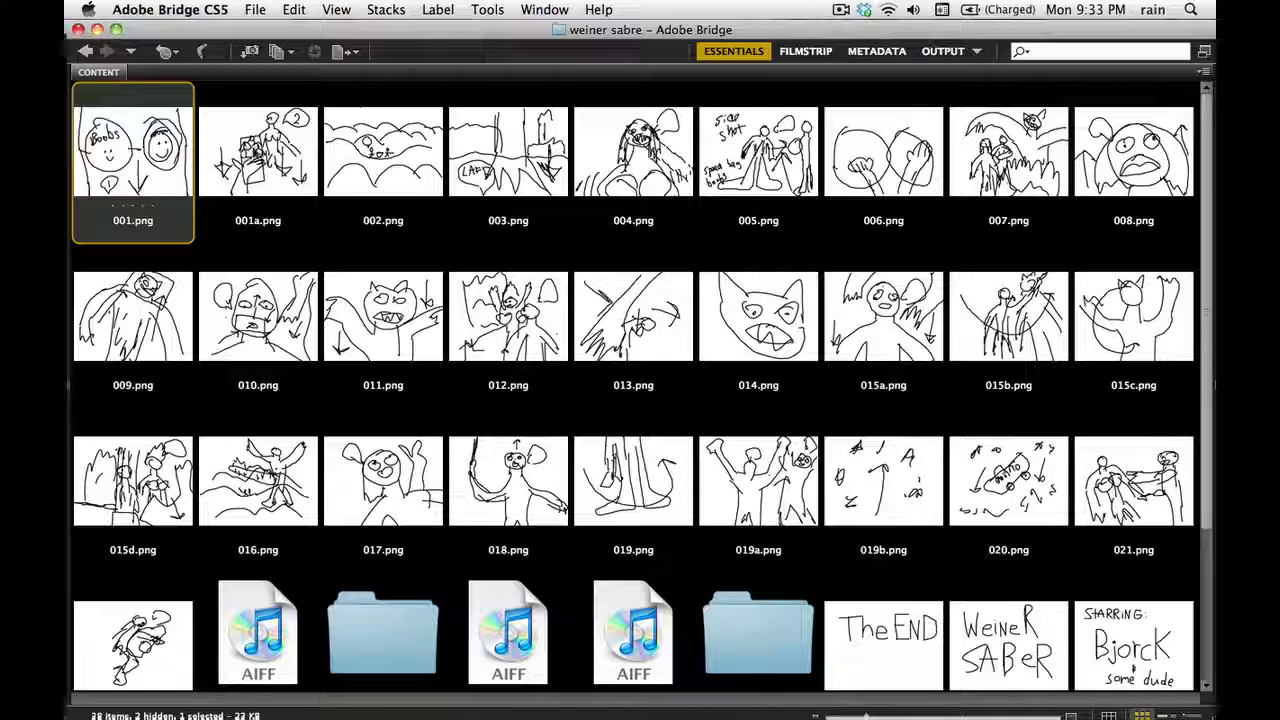
key(Right)
key(Right)
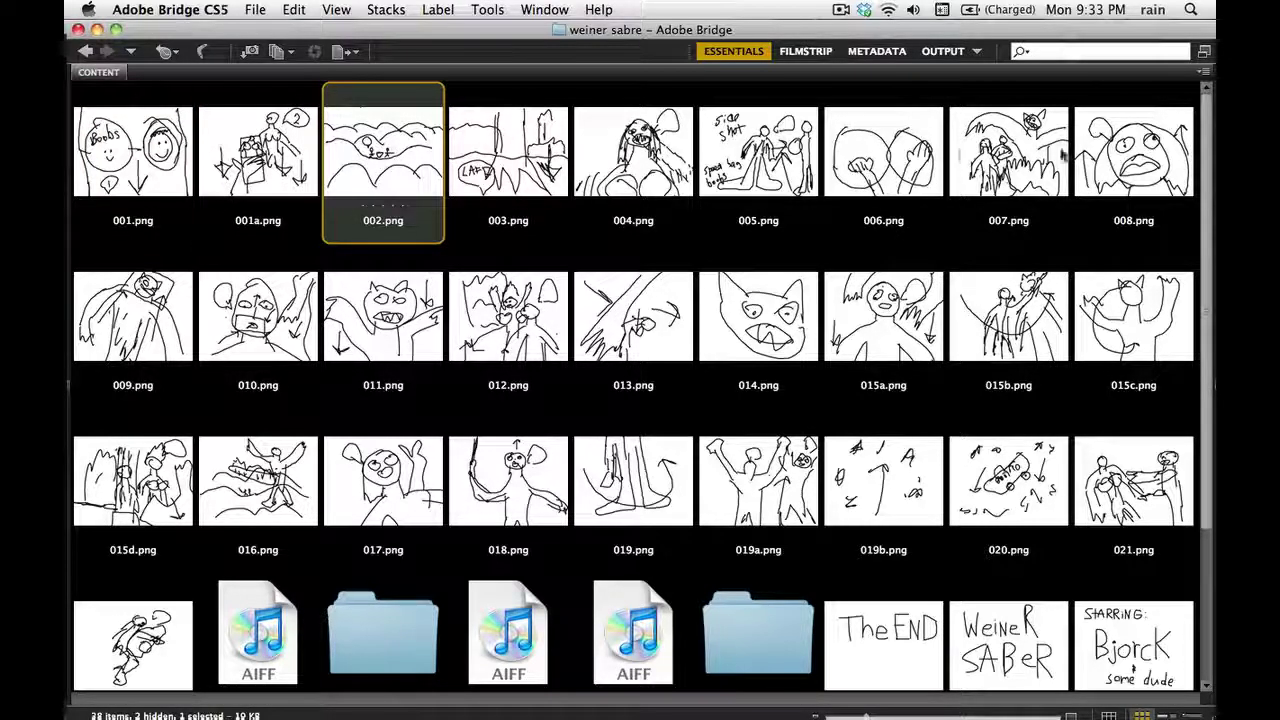
click(1105, 158)
click(163, 312)
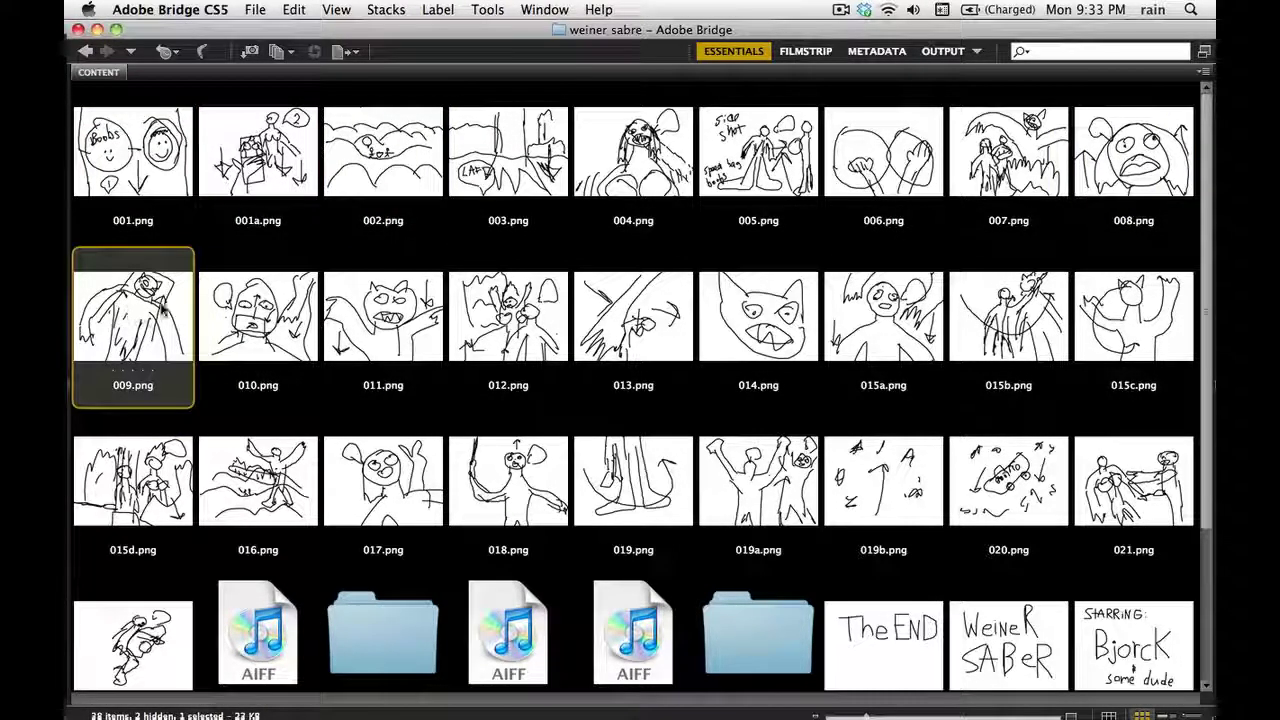
click(146, 188)
click(327, 168)
click(296, 168)
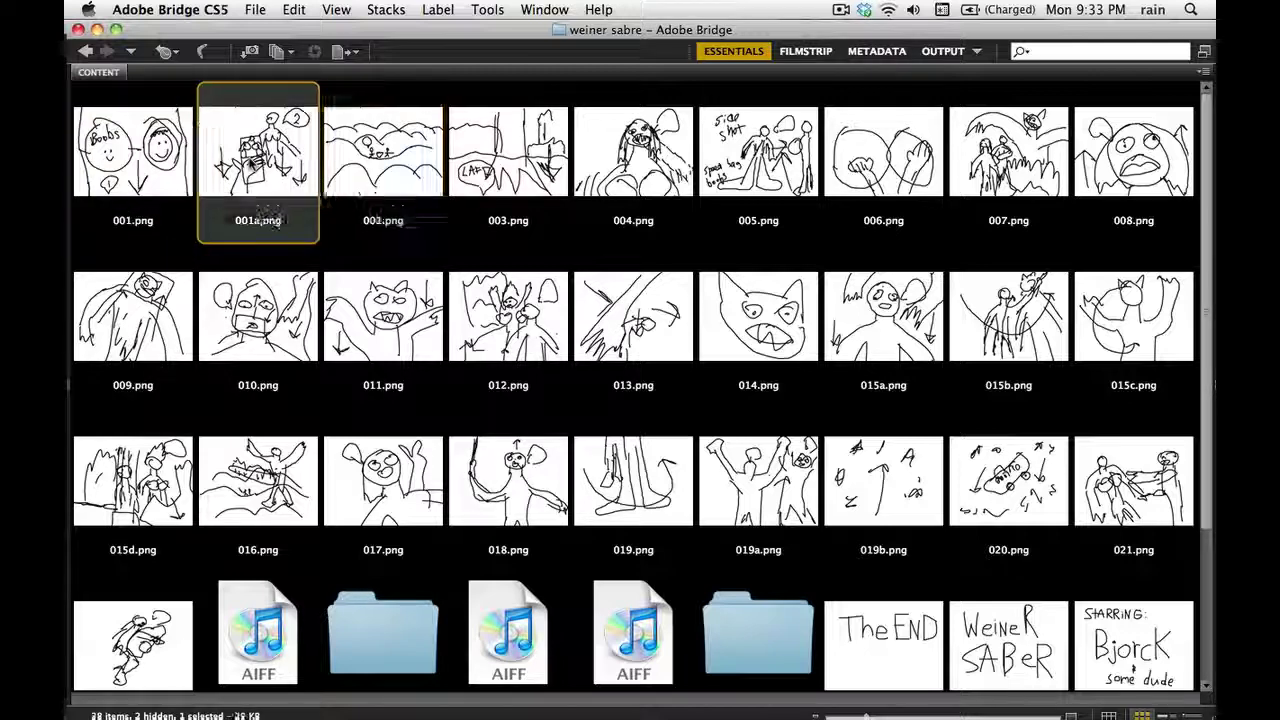
click(381, 166)
click(536, 164)
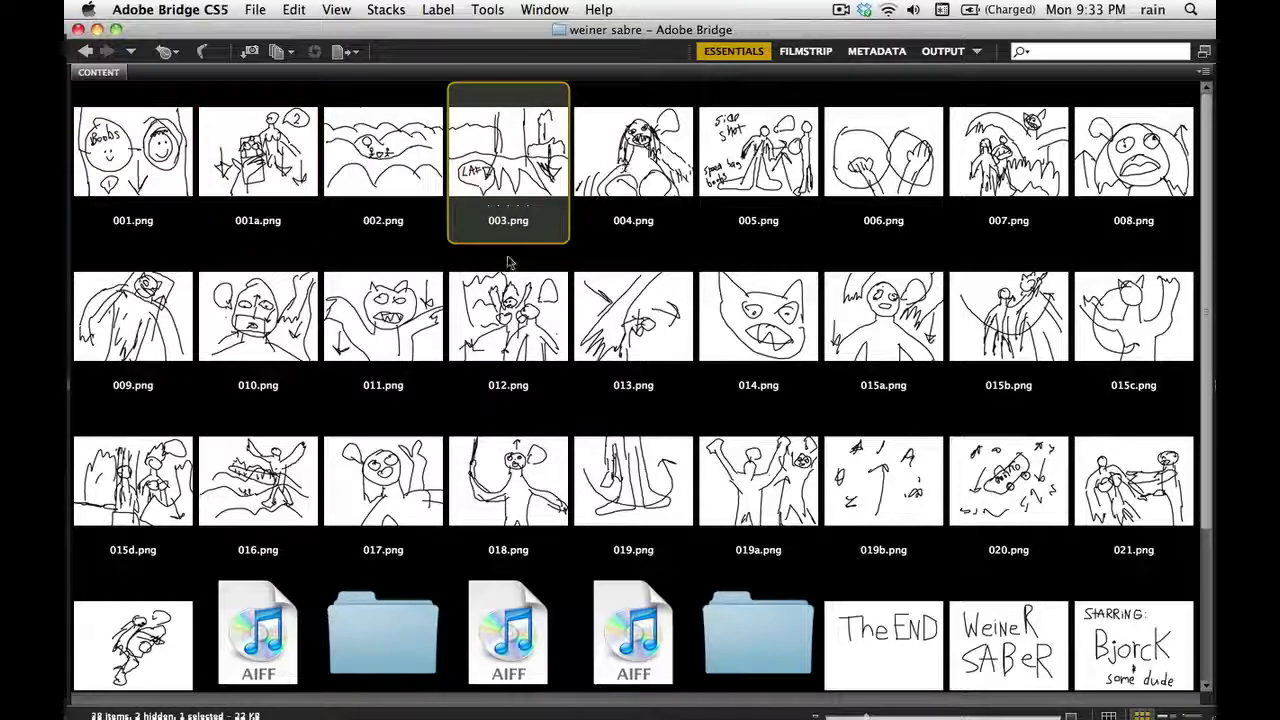
Switch back to Premiere Pro, open the weiner sabre sequence and play it from the start of 001.png into the following still
key(super+Tab)
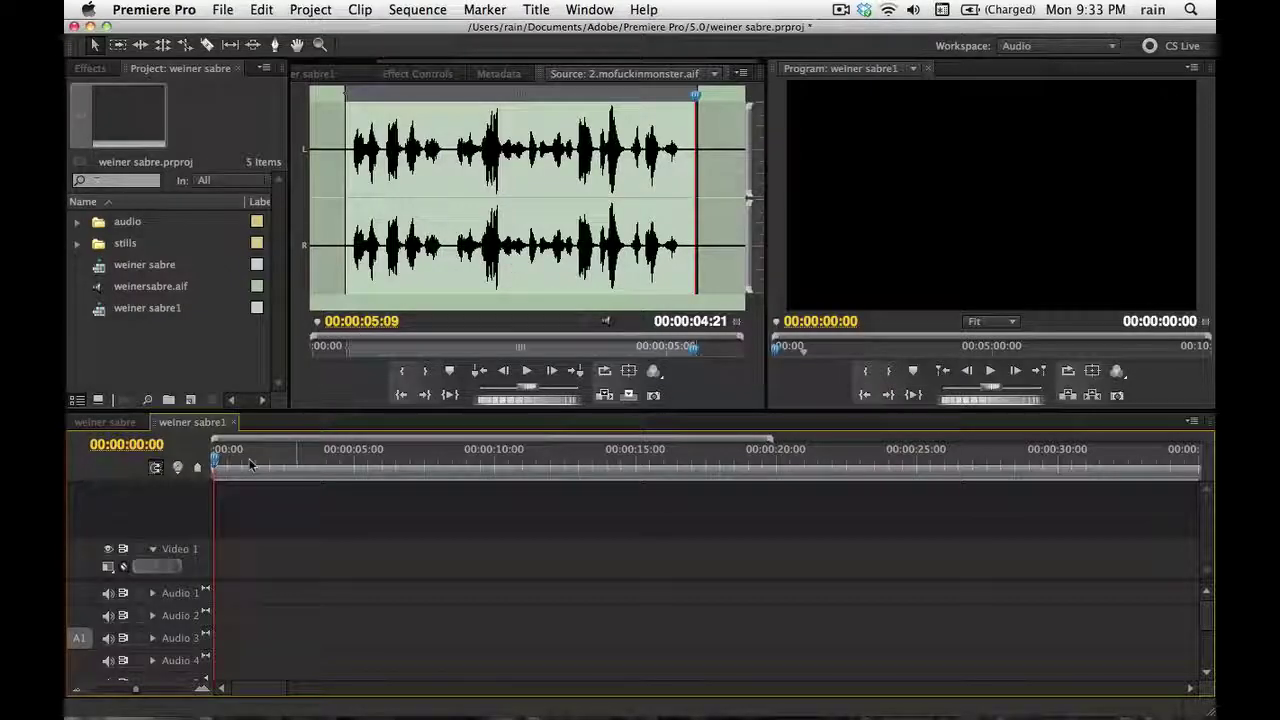
click(110, 422)
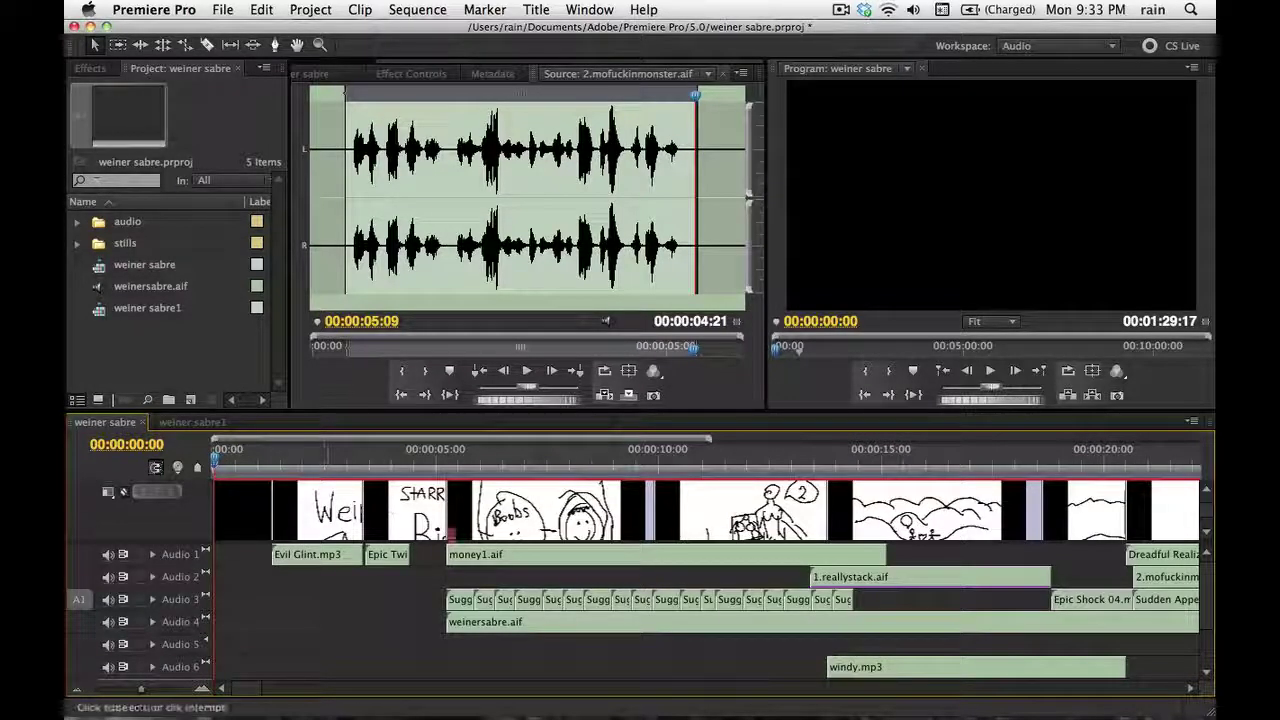
click(457, 451)
mouse_move(457, 451)
mouse_down()
mouse_move(414, 451)
mouse_move(437, 451)
mouse_up()
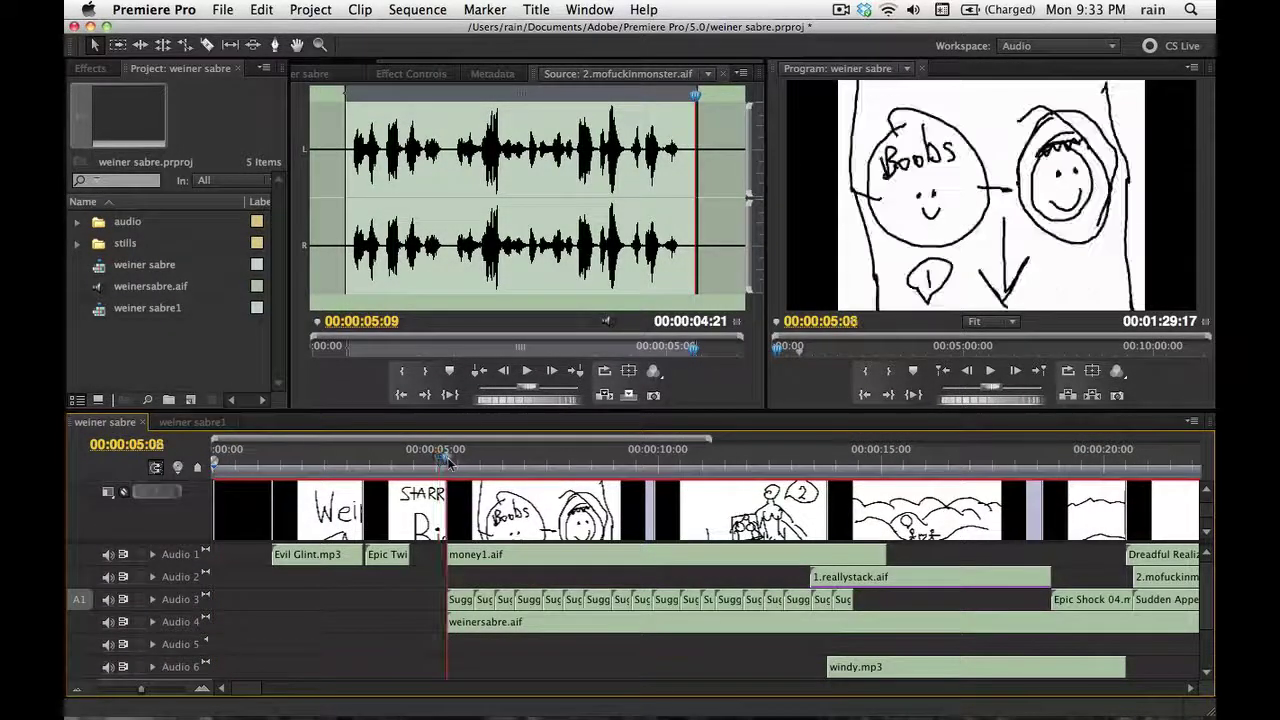
key(space)
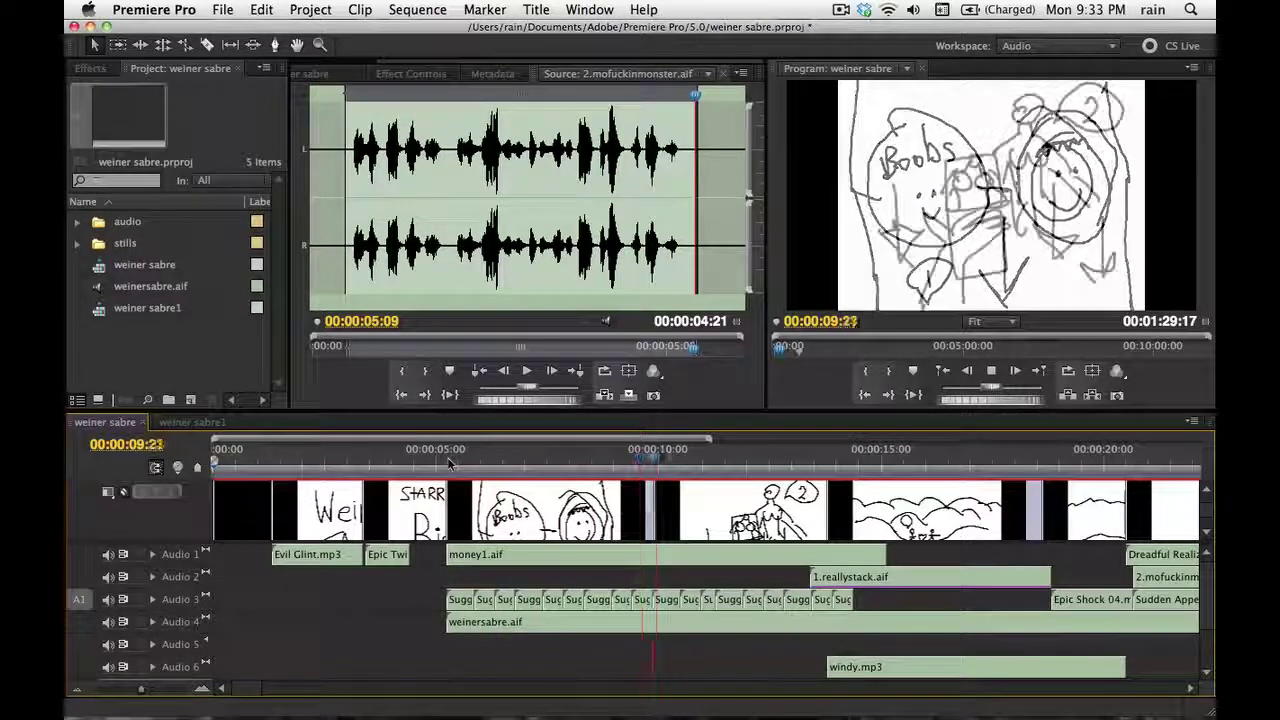
key(space)
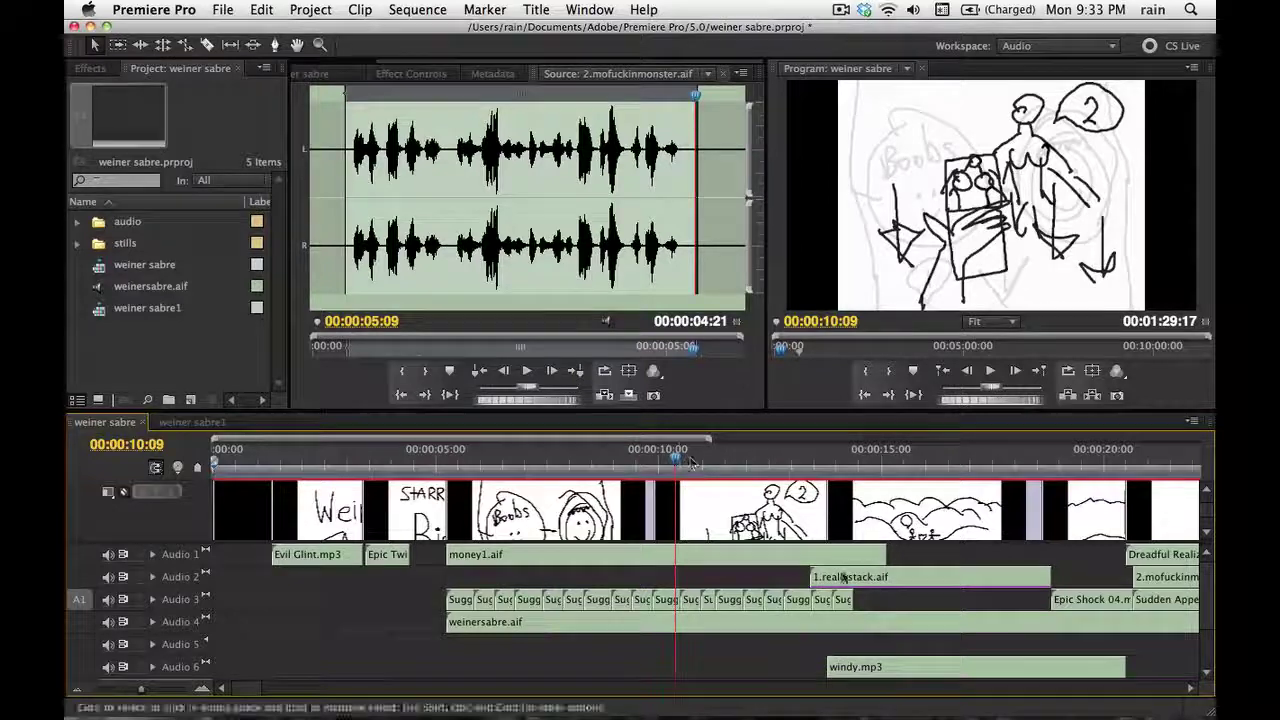
Examine how the stills follow 001a.png and 002.png in the sequence, and play a short section around the 30-second mark
scroll(800, 512, right, 2)
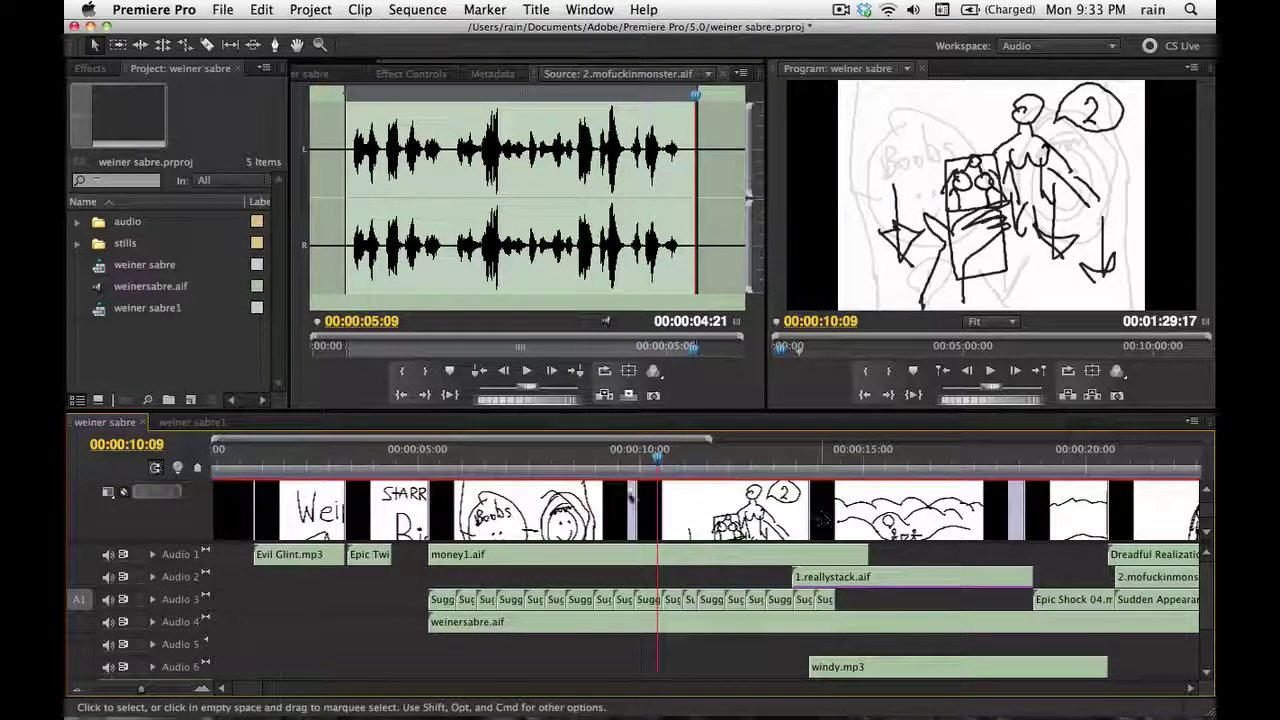
scroll(780, 510, right, 6)
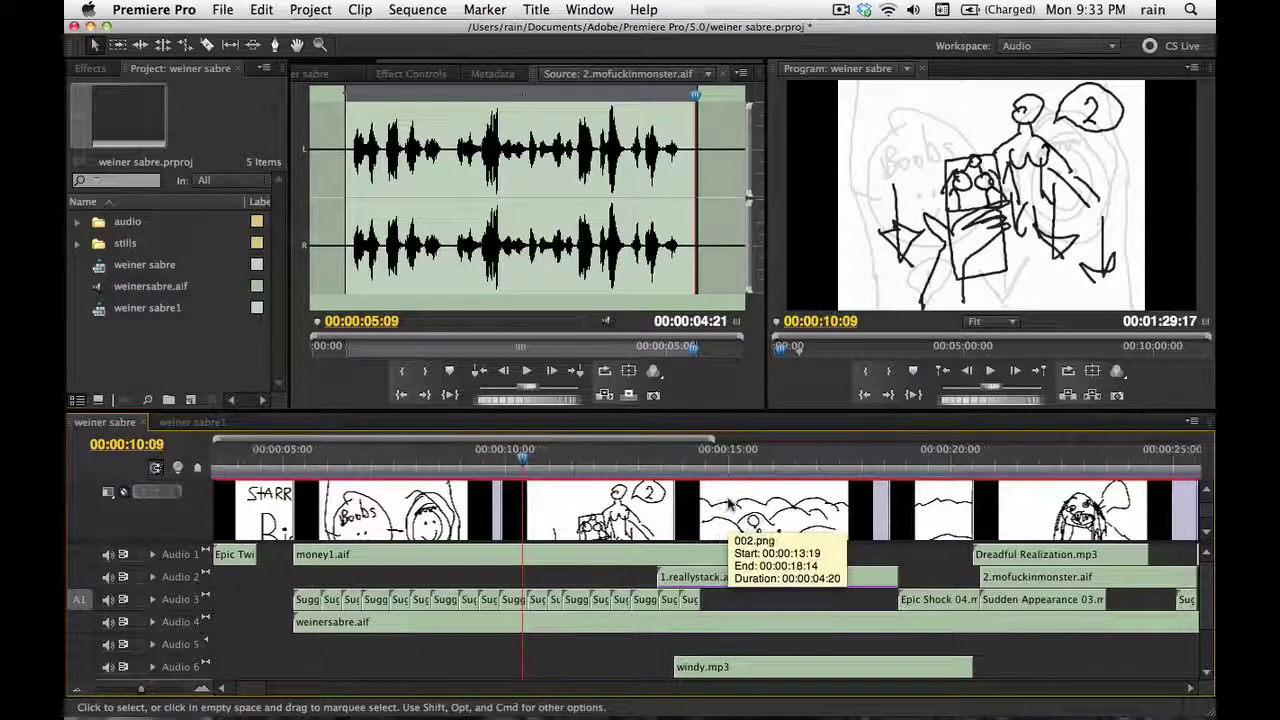
scroll(730, 505, right, 3)
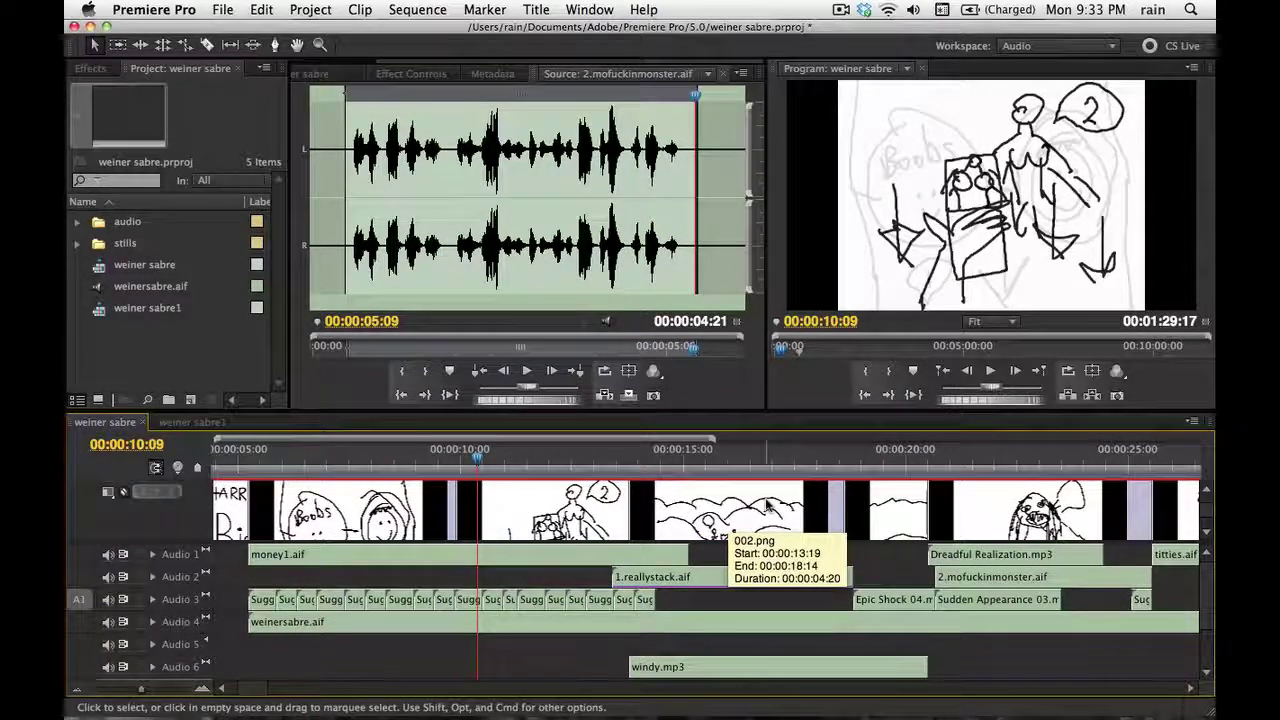
scroll(730, 505, right, 3)
drag(921, 446, 1100, 478)
key(space)
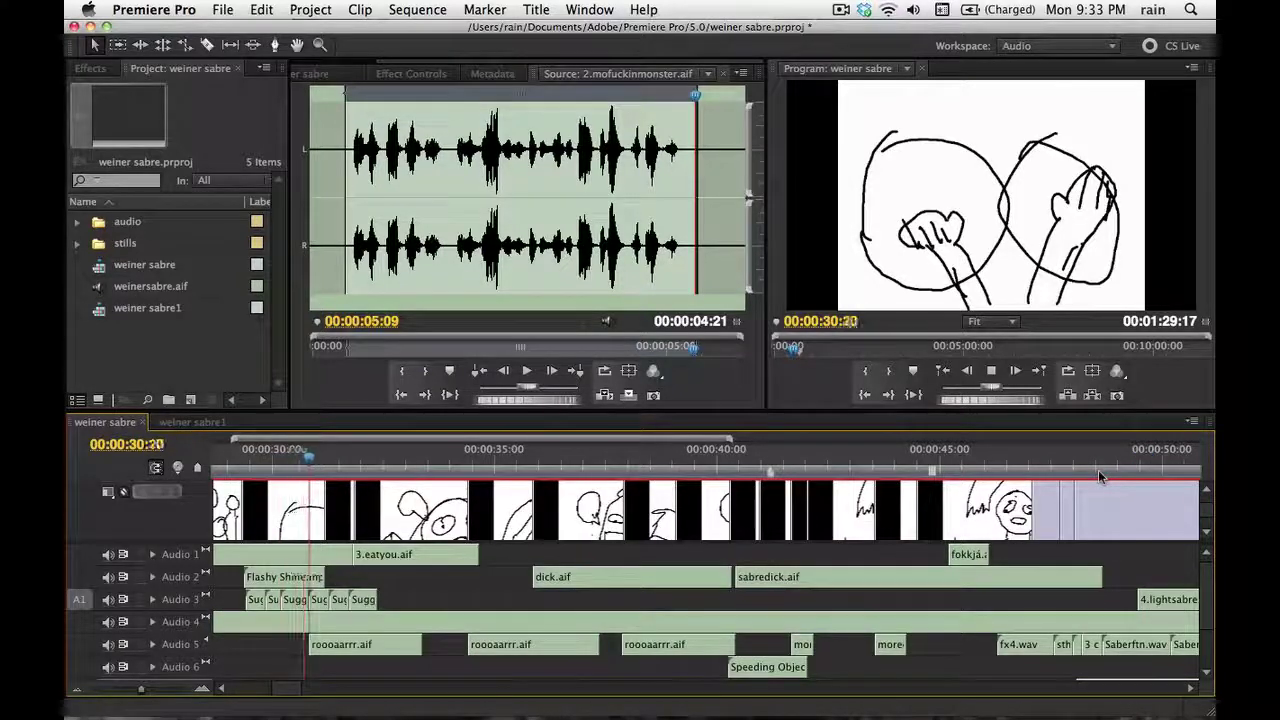
key(space)
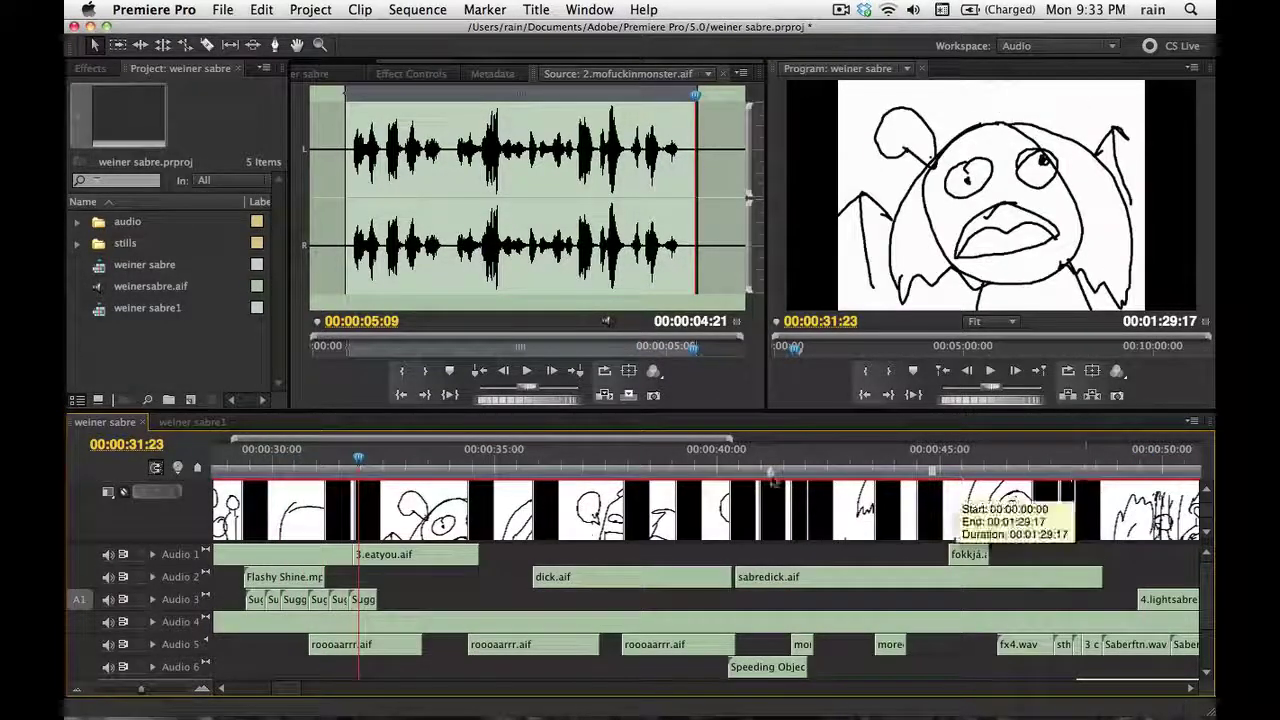
Show nearly the first minute of the sequence and play the fast-cut stills from 00:00:35:07, skipping ahead to about 40 seconds
scroll(1073, 478, down, 3)
scroll(516, 449, up, 5)
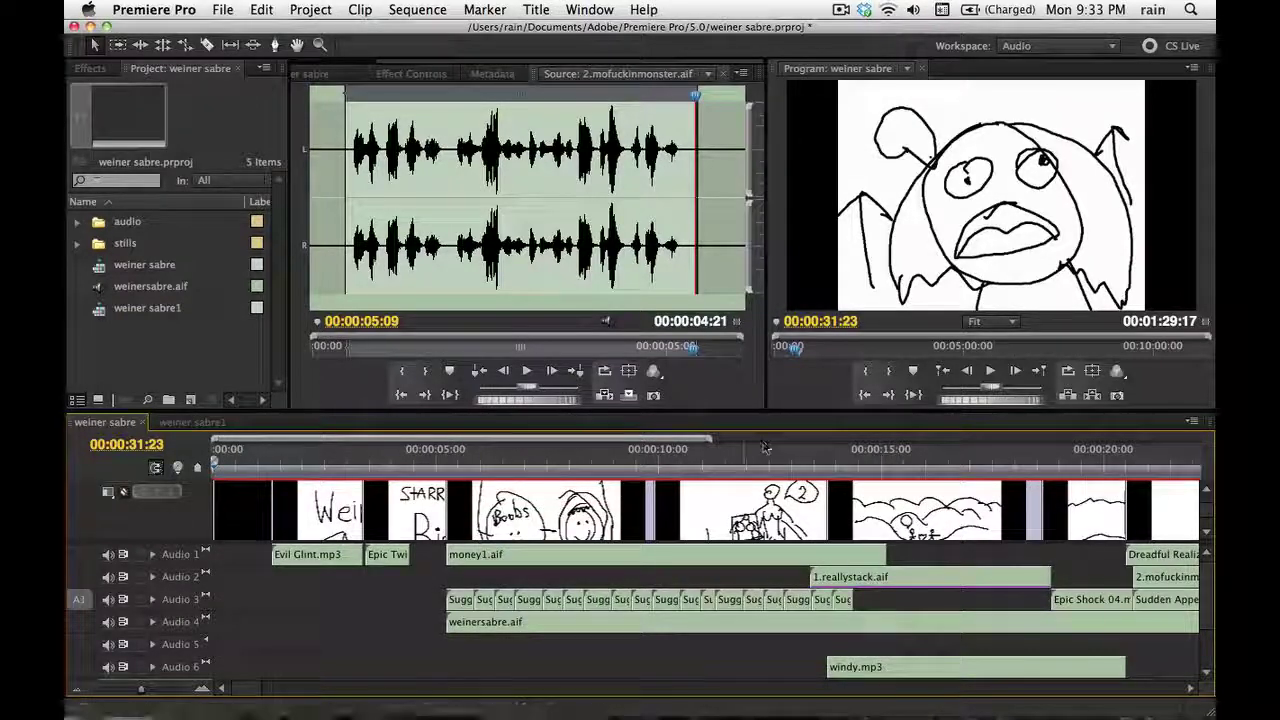
drag(712, 440, 830, 440)
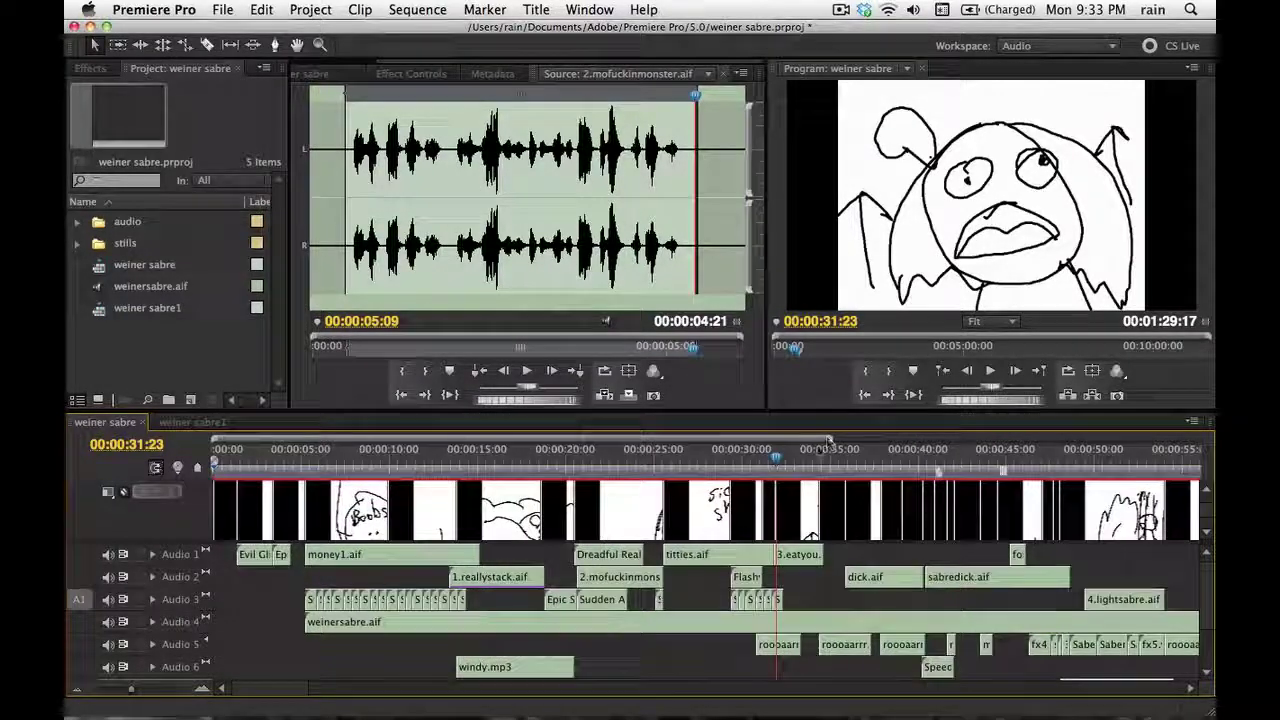
click(833, 460)
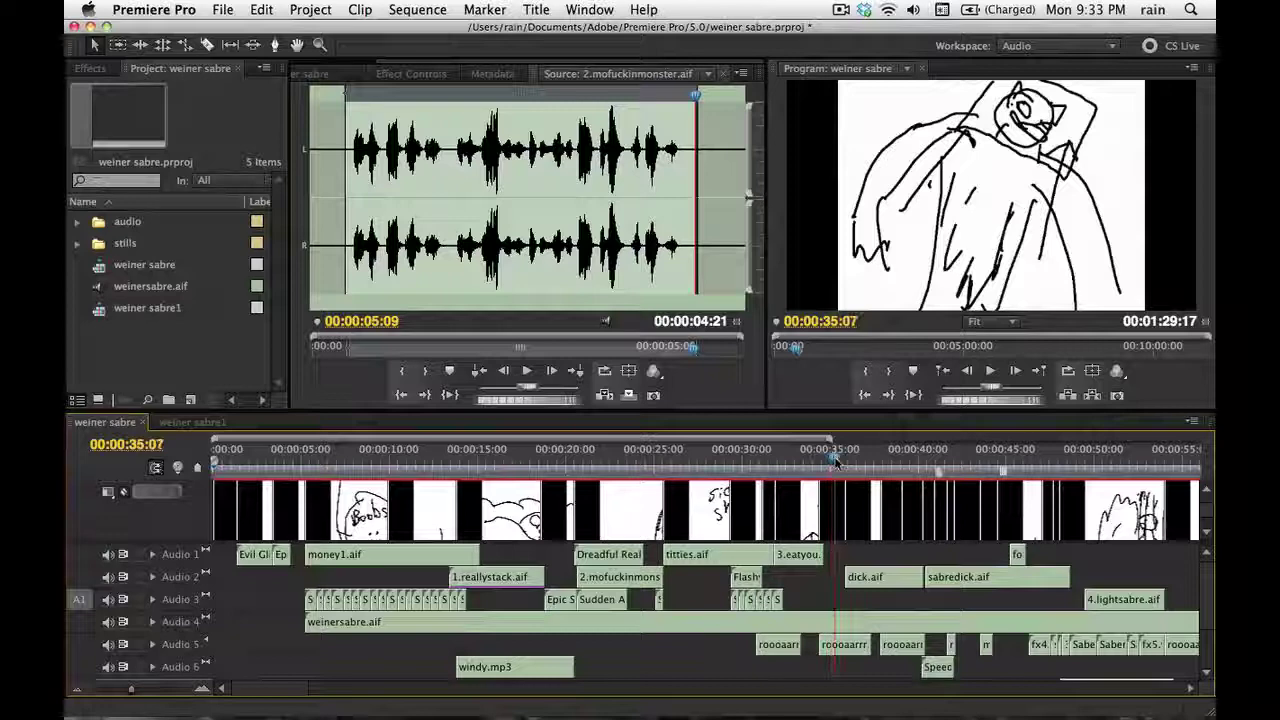
key(space)
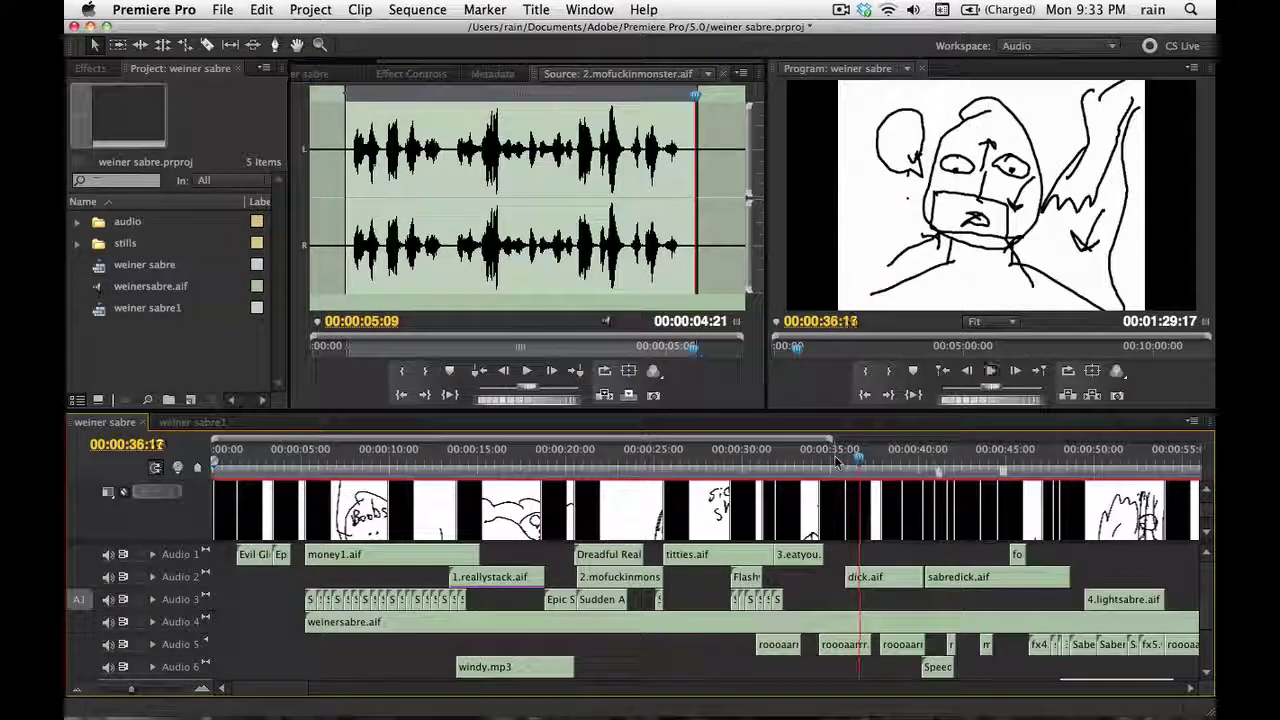
click(940, 460)
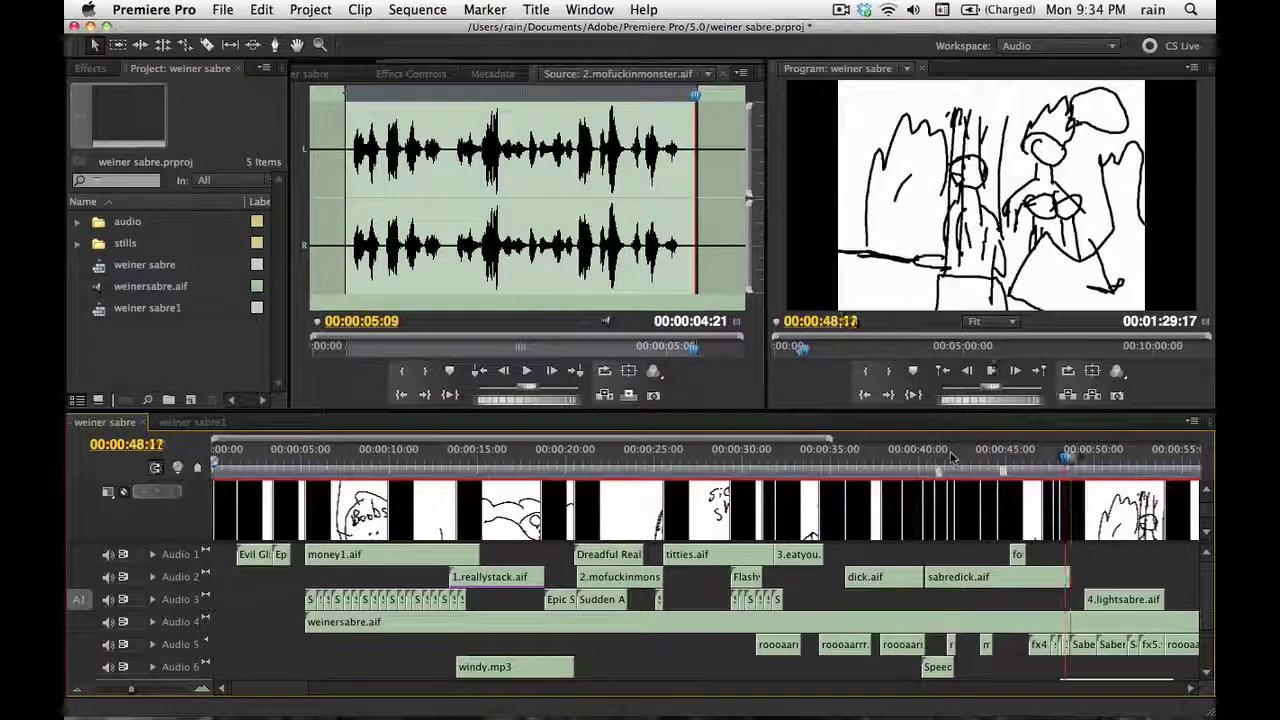
key(space)
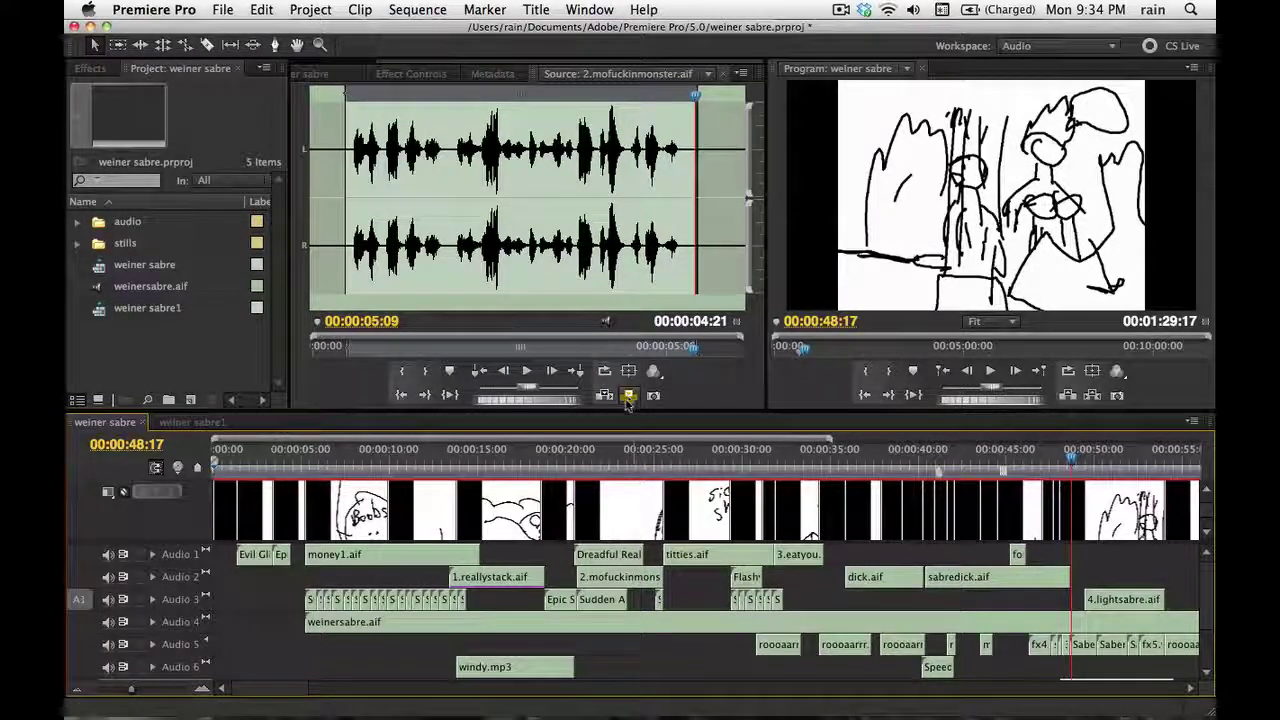
Enlarge the timeline area and examine how the stills line up with the dialogue and sound-effect clips across the weiner sabre sequence
mouse_move(608, 411)
mouse_down()
mouse_move(611, 340)
mouse_move(609, 395)
mouse_up()
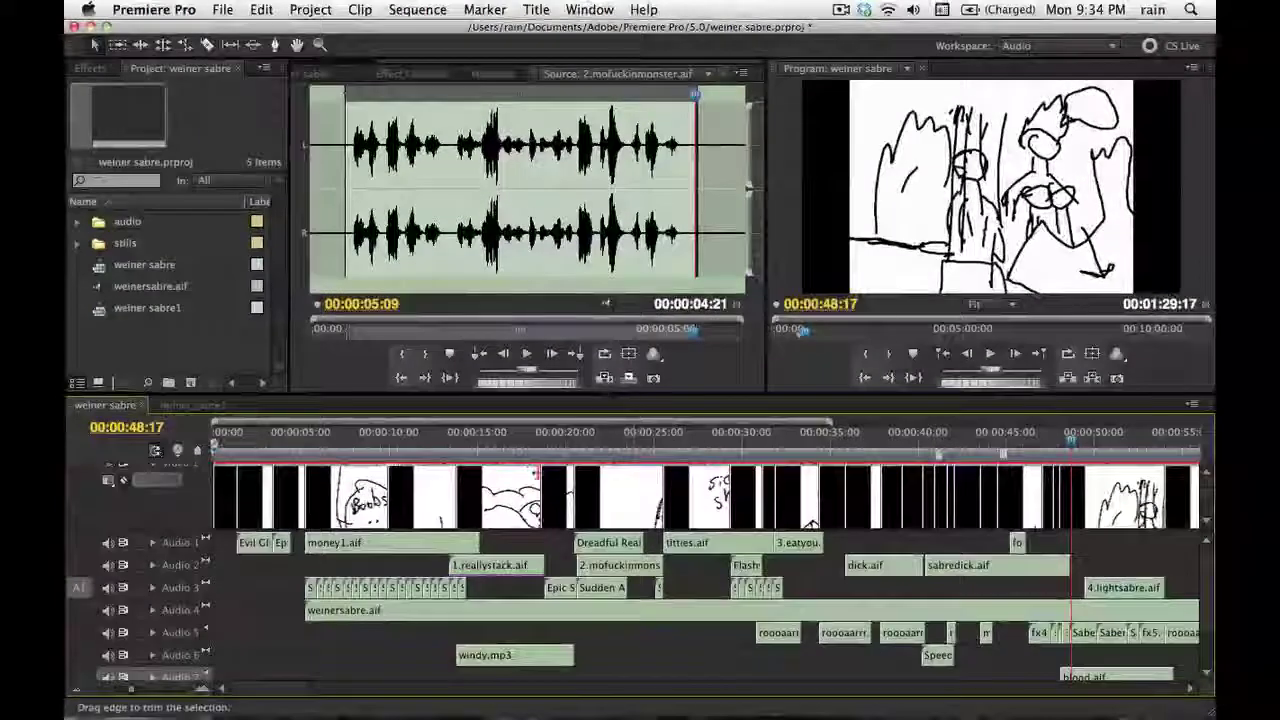
scroll(560, 500, right, 2)
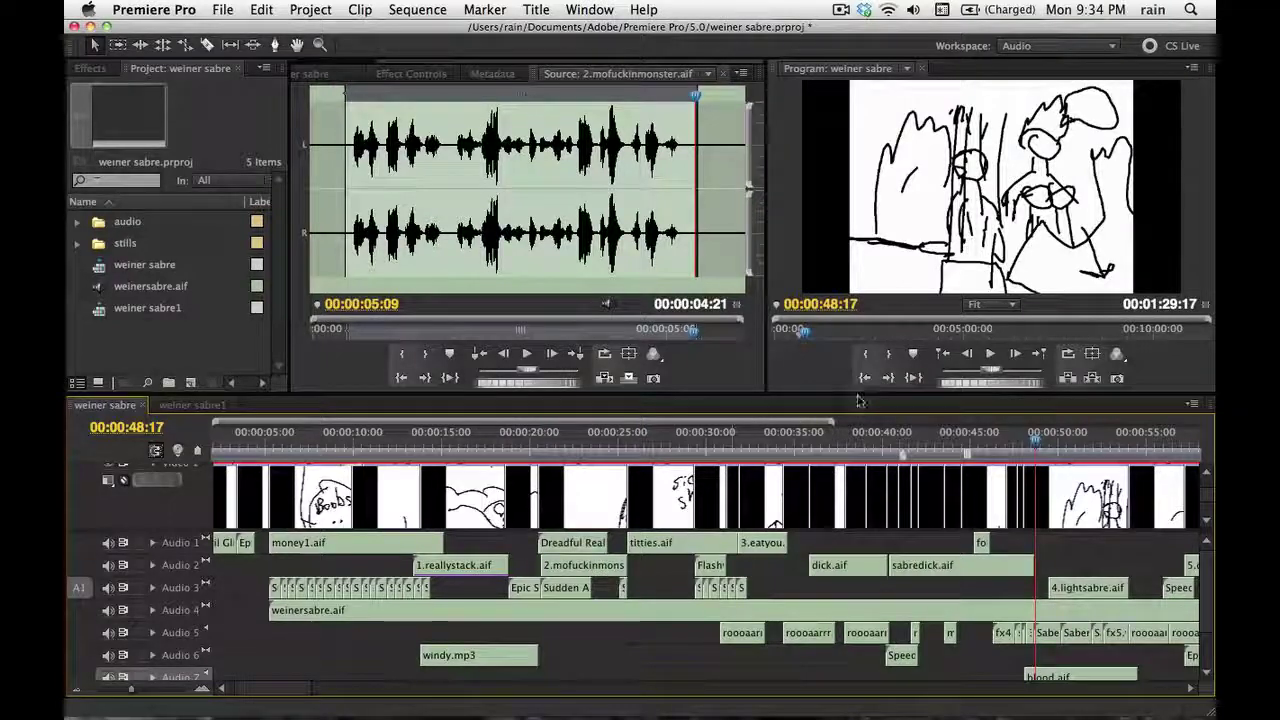
scroll(700, 560, right, 3)
scroll(700, 560, right, 5)
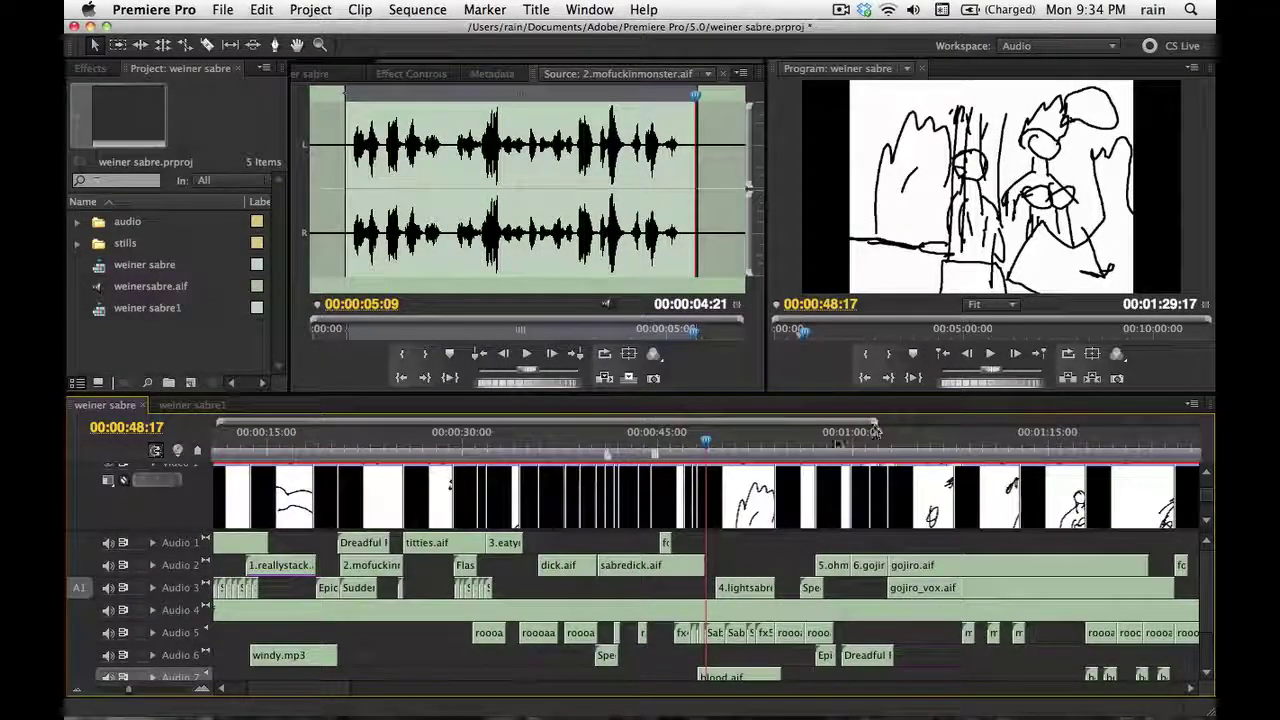
scroll(875, 431, right, 3)
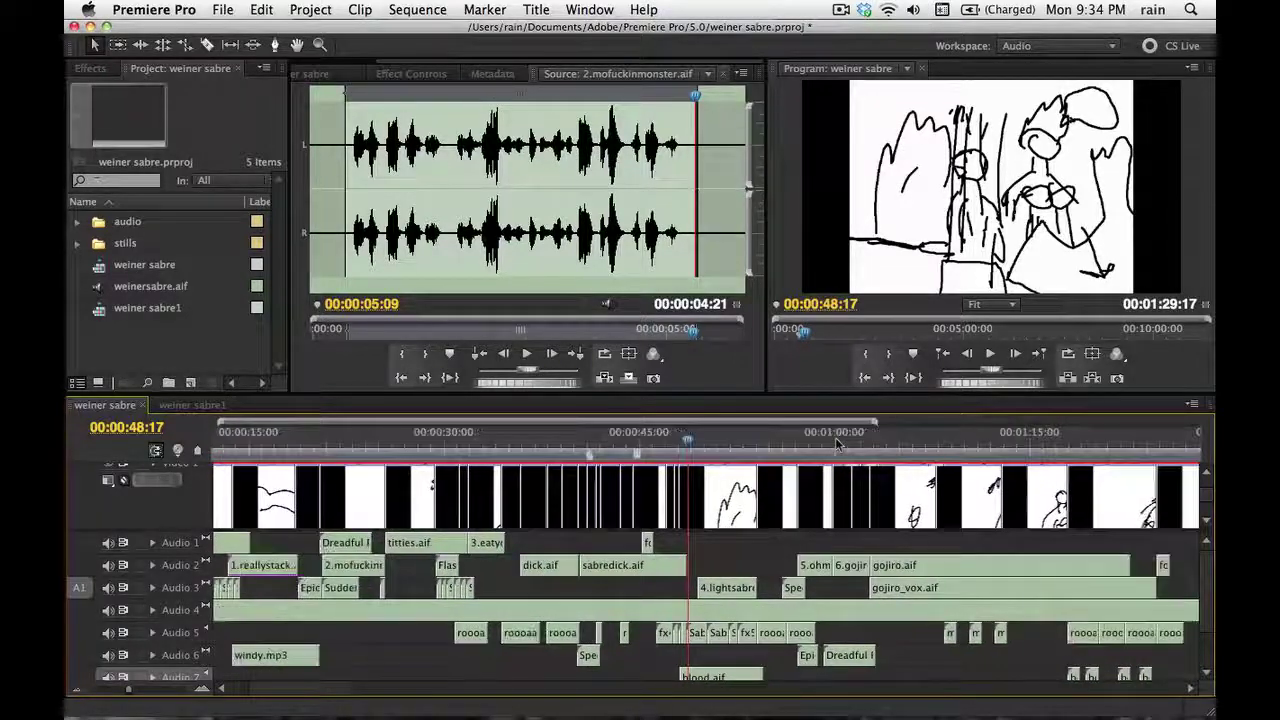
scroll(820, 465, left, 1)
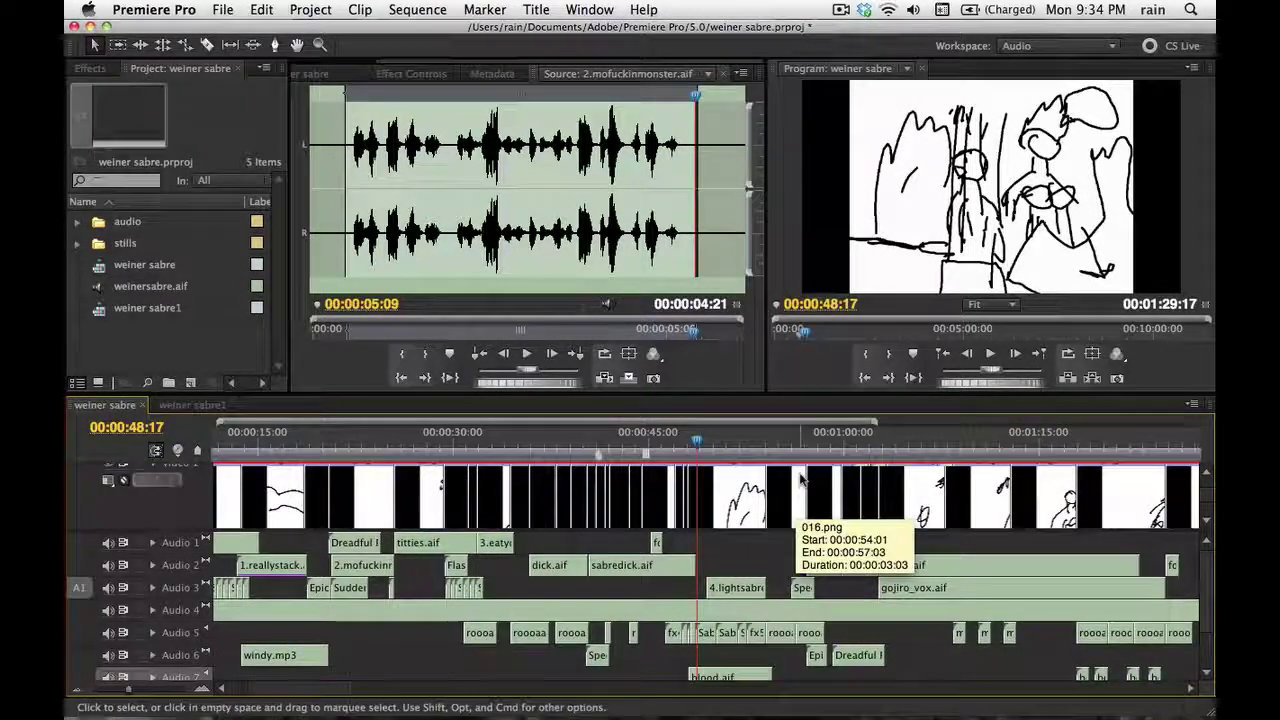
scroll(464, 430, left, 5)
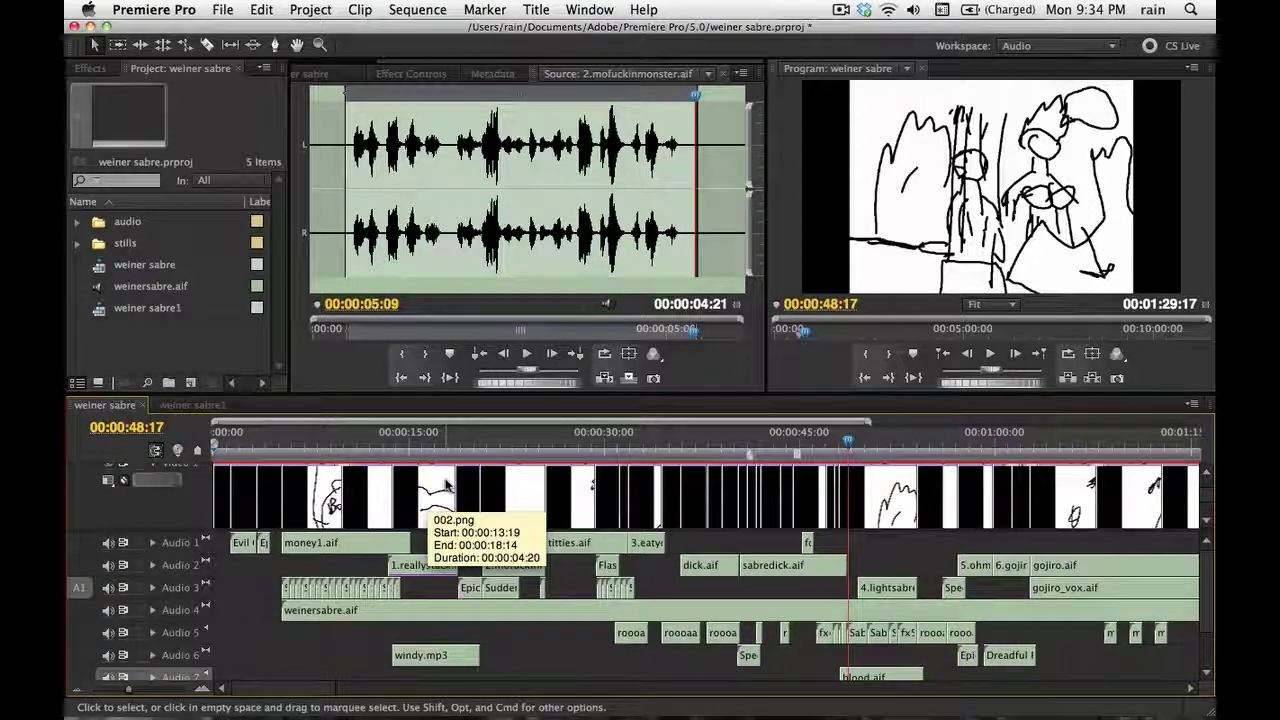
scroll(600, 545, right, 4)
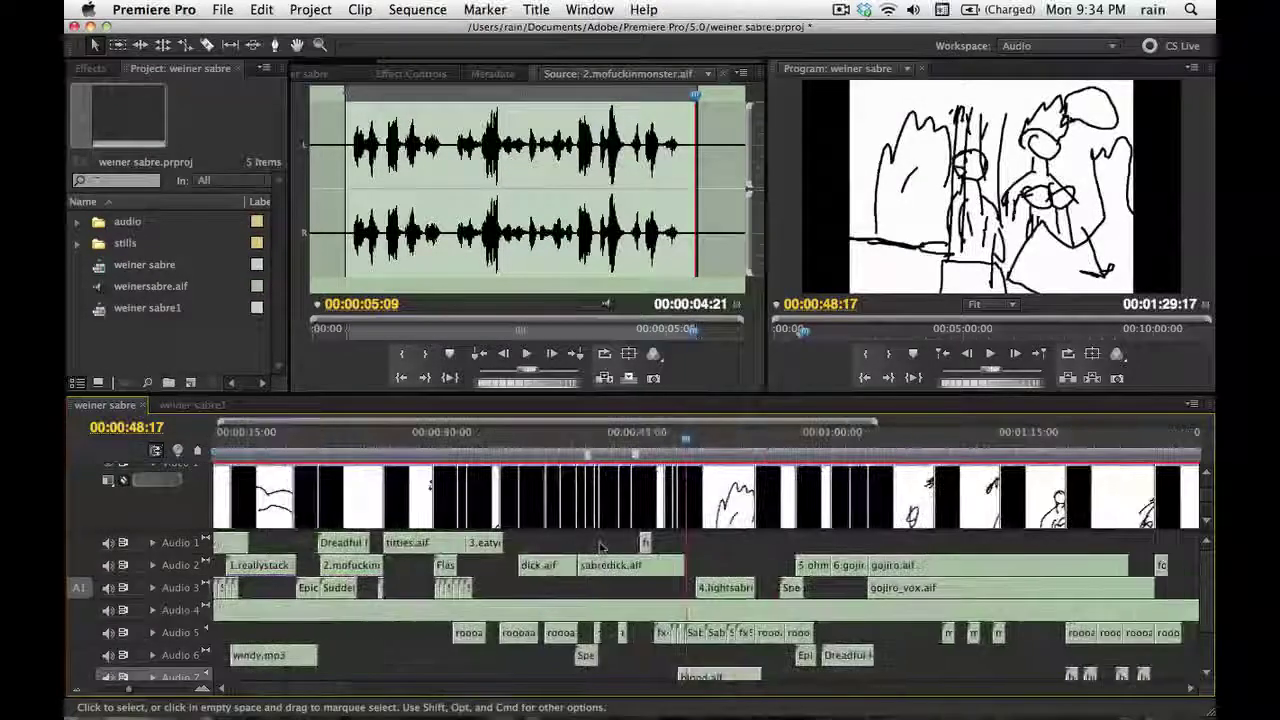
scroll(600, 545, left, 5)
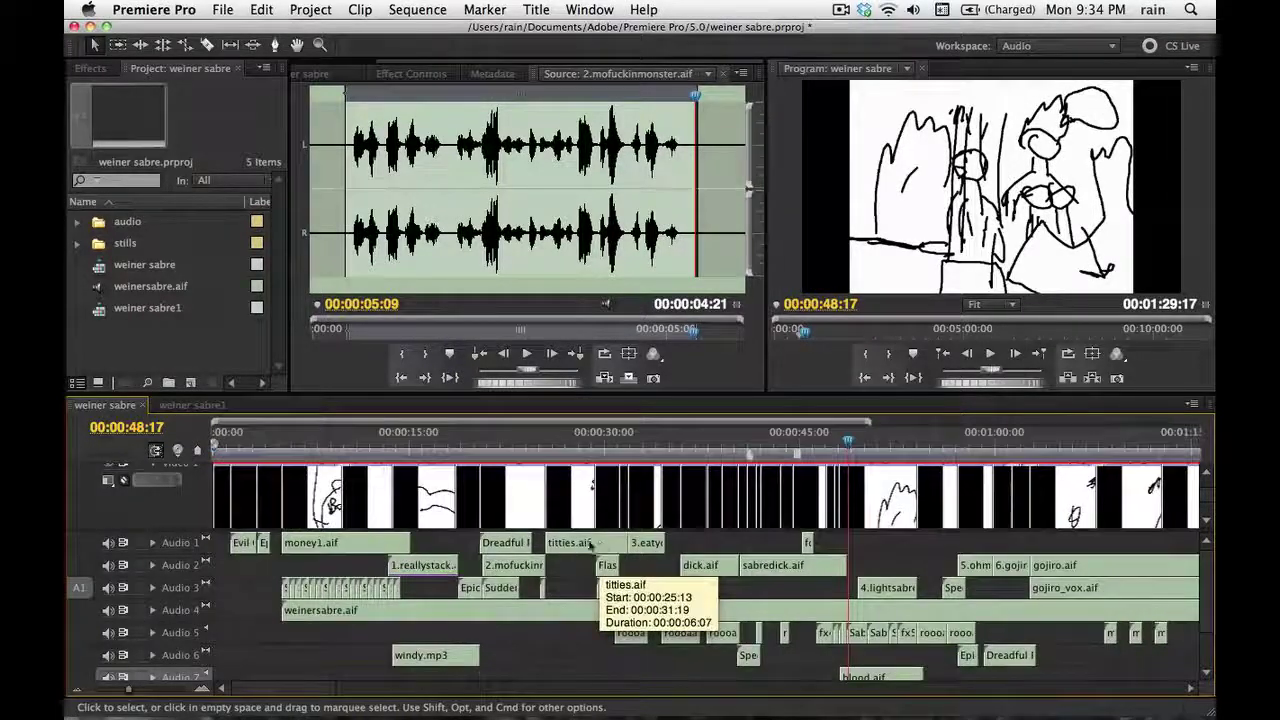
In the weiner sabre1 sequence, place 001.png from the stills bin at the start of Video 1, leaving the bin collapsed
click(195, 405)
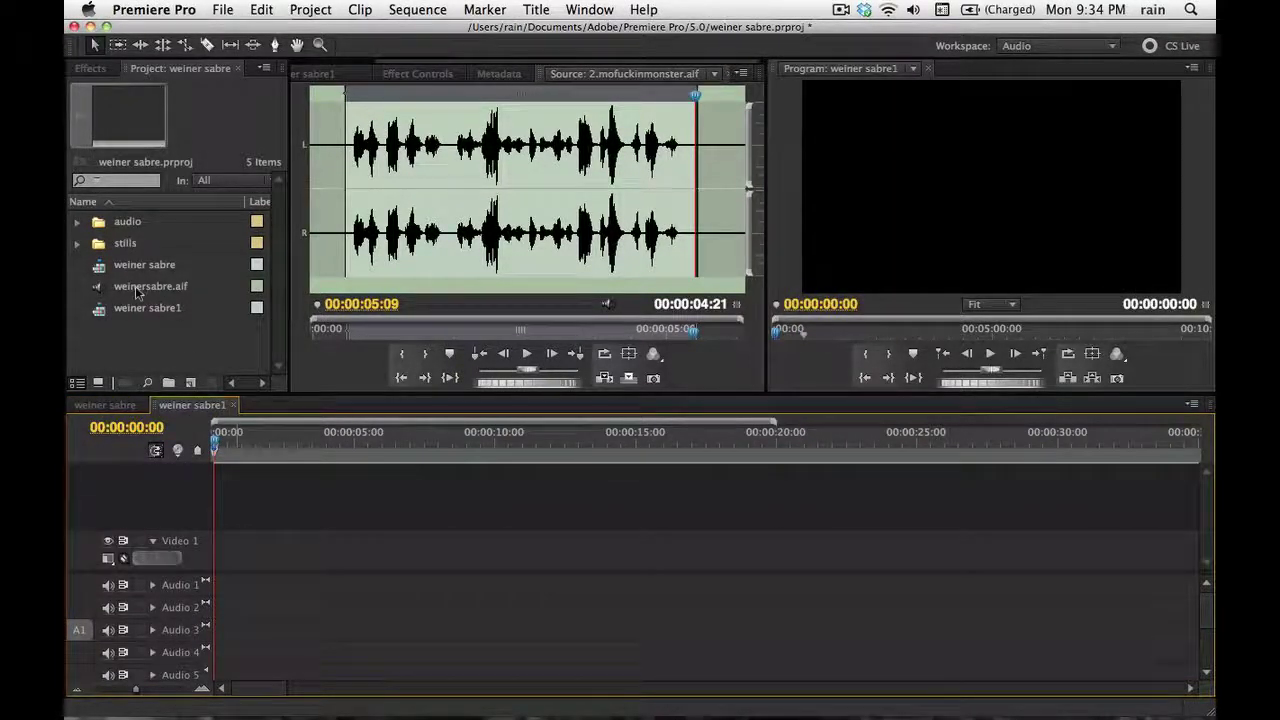
click(78, 243)
double_click(118, 268)
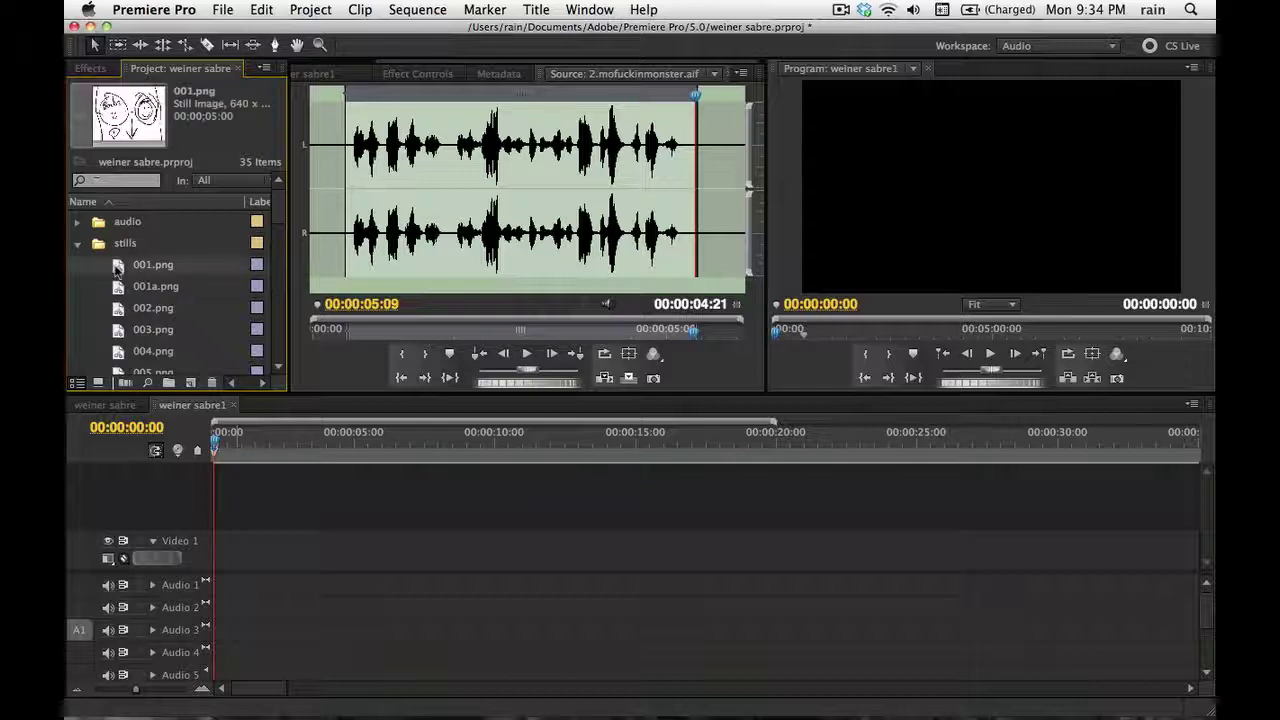
drag(470, 232, 226, 540)
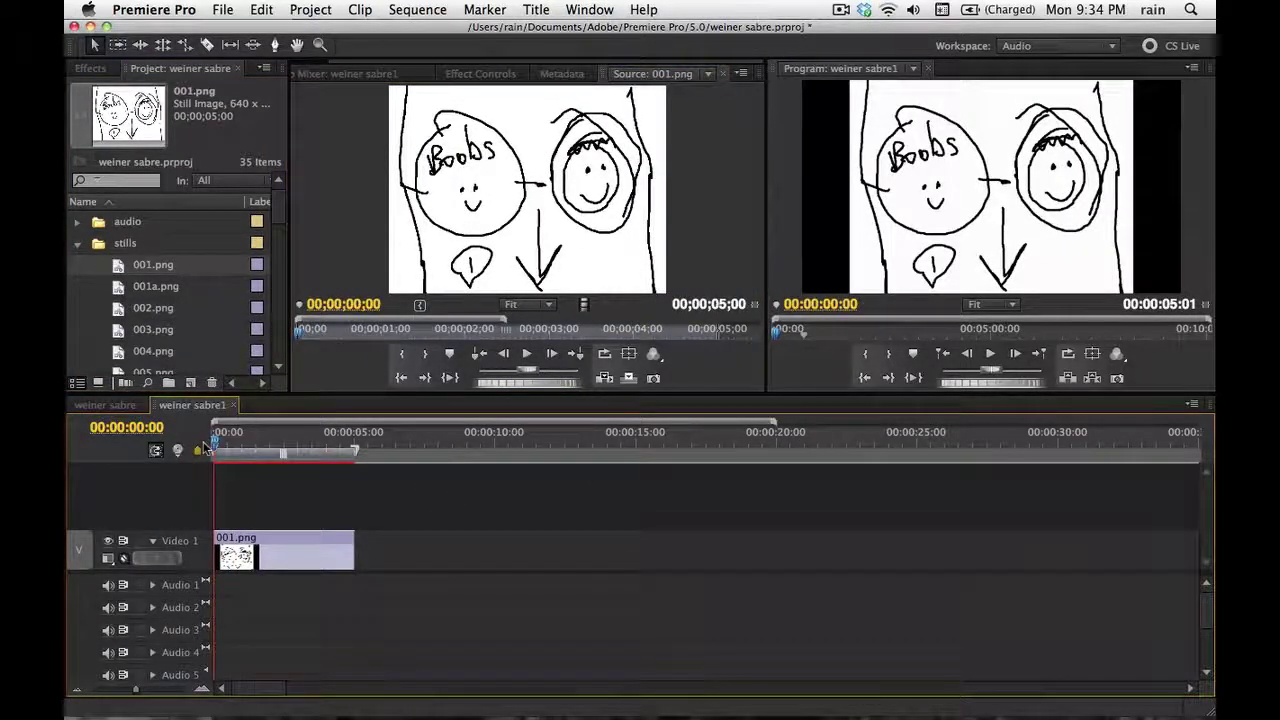
click(76, 246)
click(78, 246)
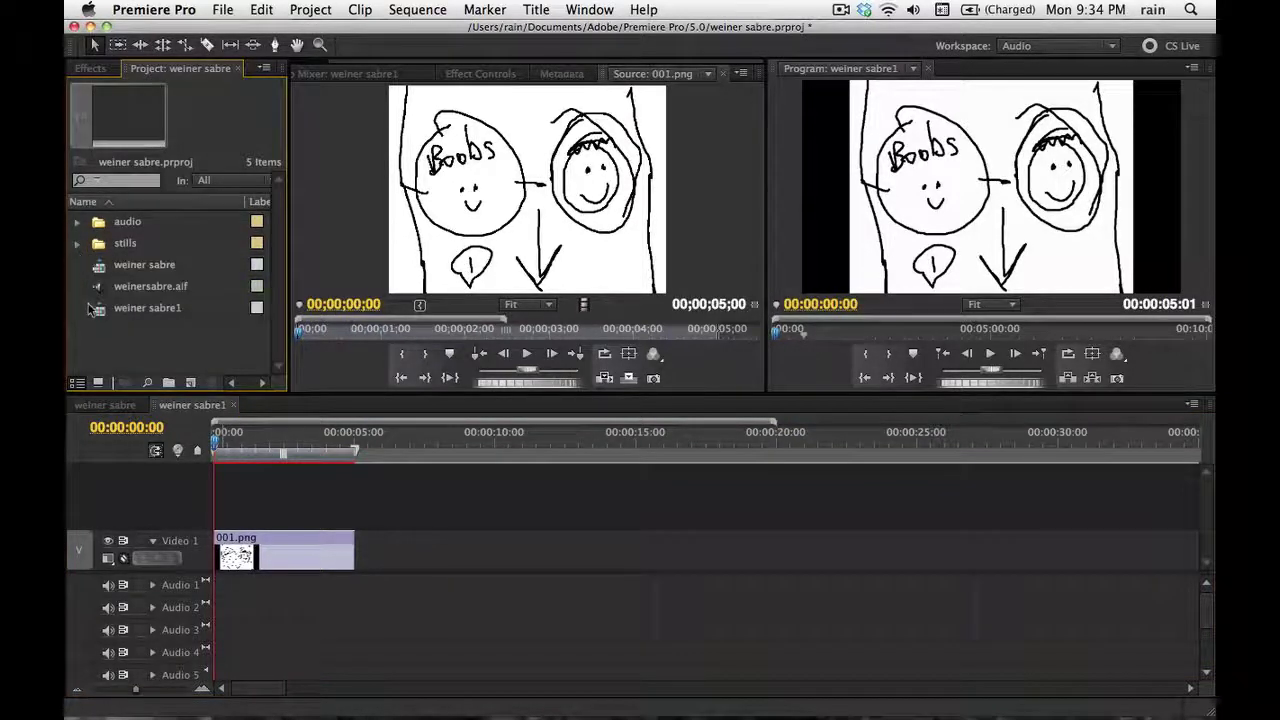
Place weinersabre.aif at the start of Audio 1, play it briefly, and return to the start of the sequence
drag(95, 287, 218, 596)
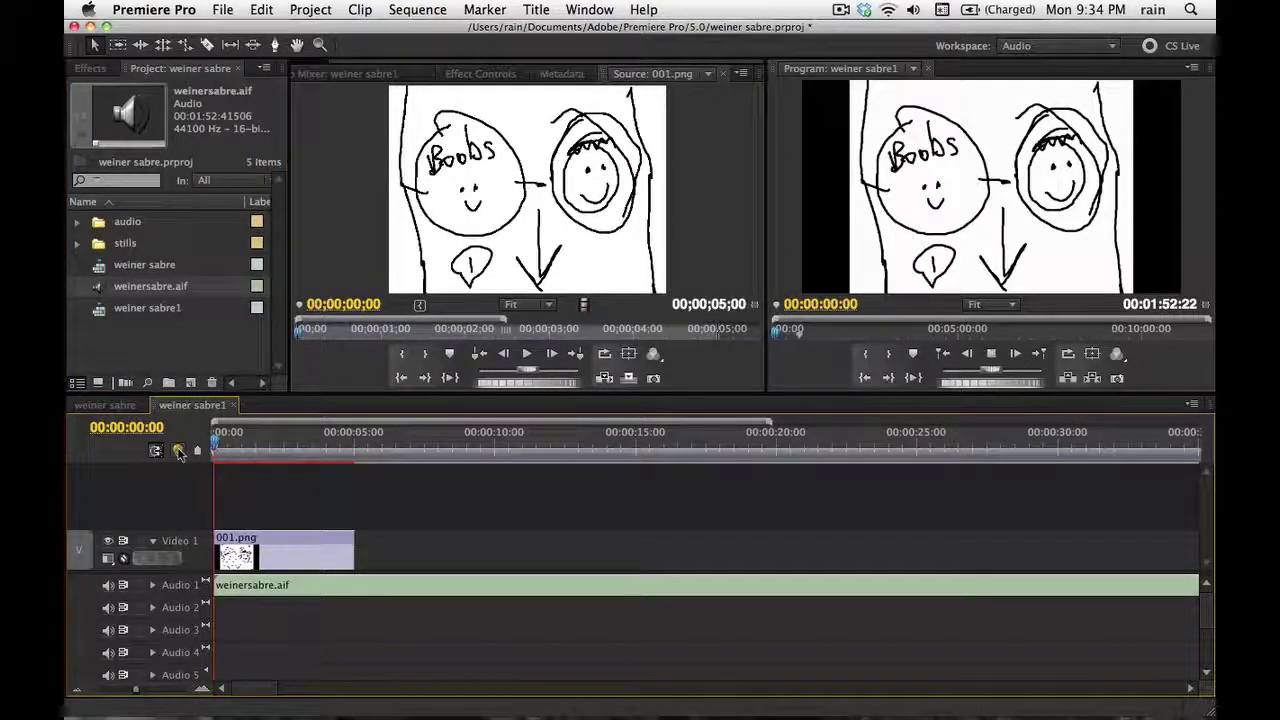
key(space)
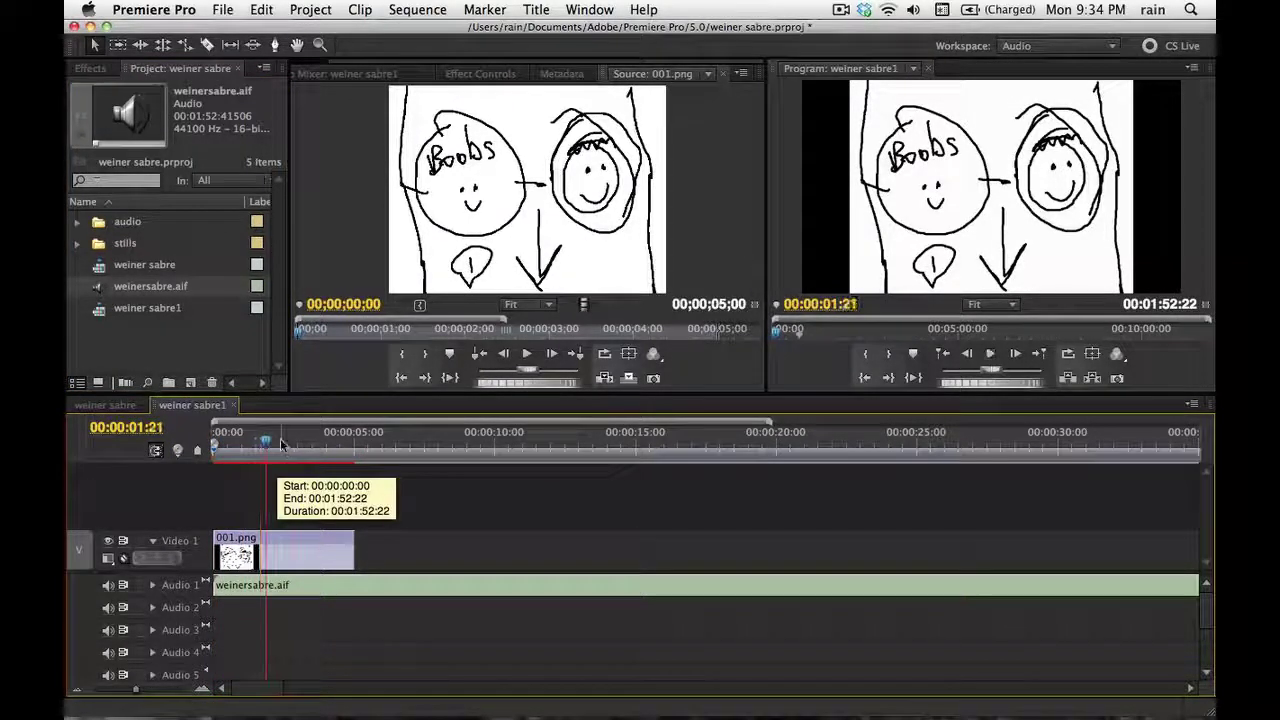
key(Home)
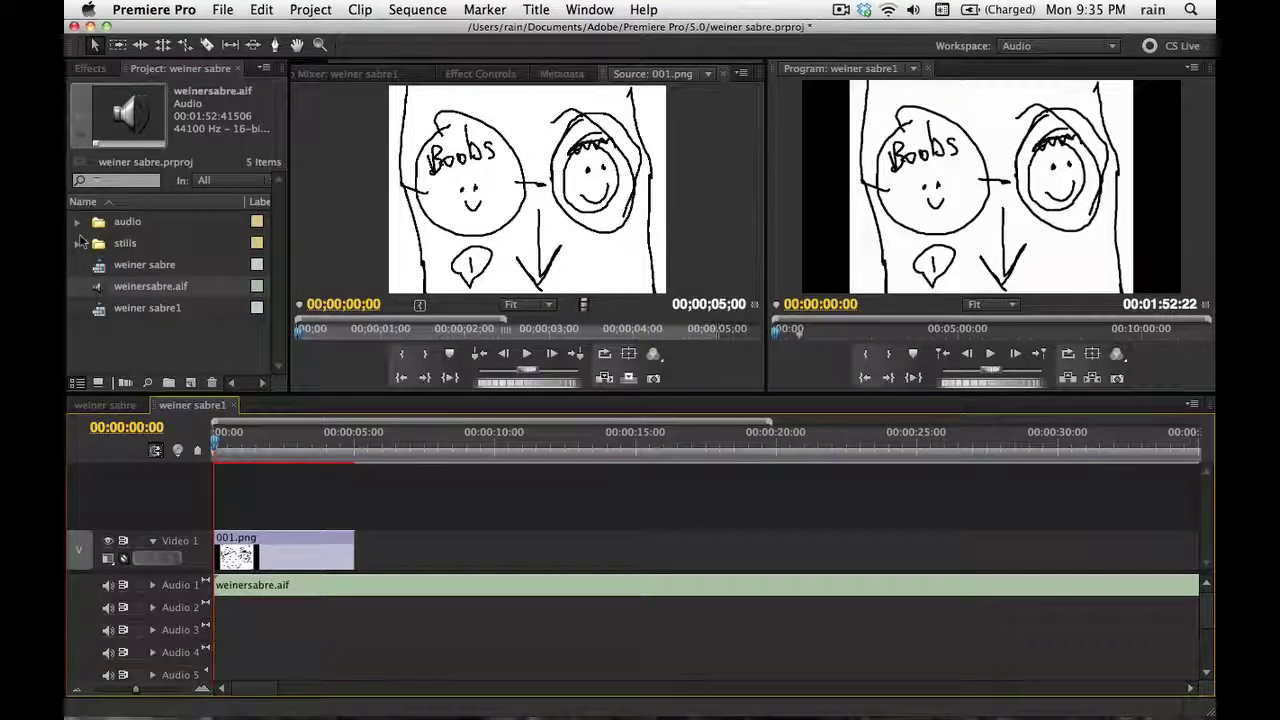
Open the voice clips bin inside the audio bin and look through its recordings
click(77, 221)
click(94, 265)
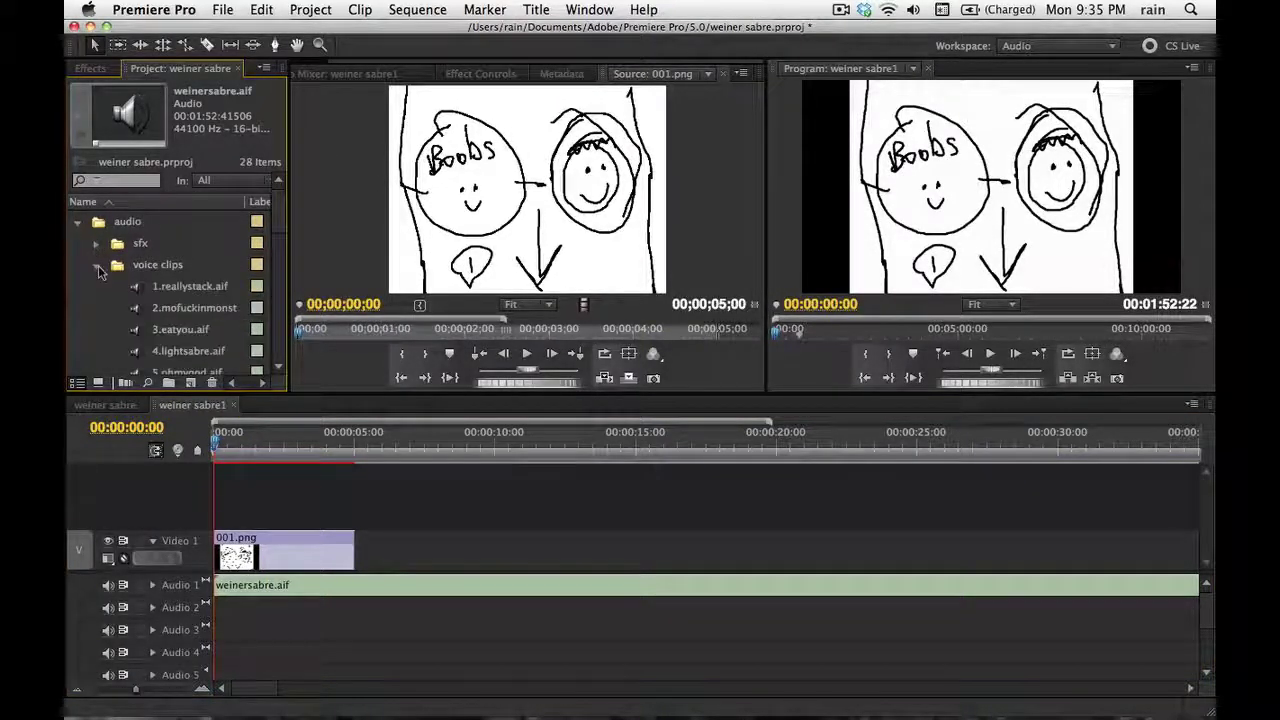
scroll(109, 290, down, 3)
scroll(109, 290, down, 5)
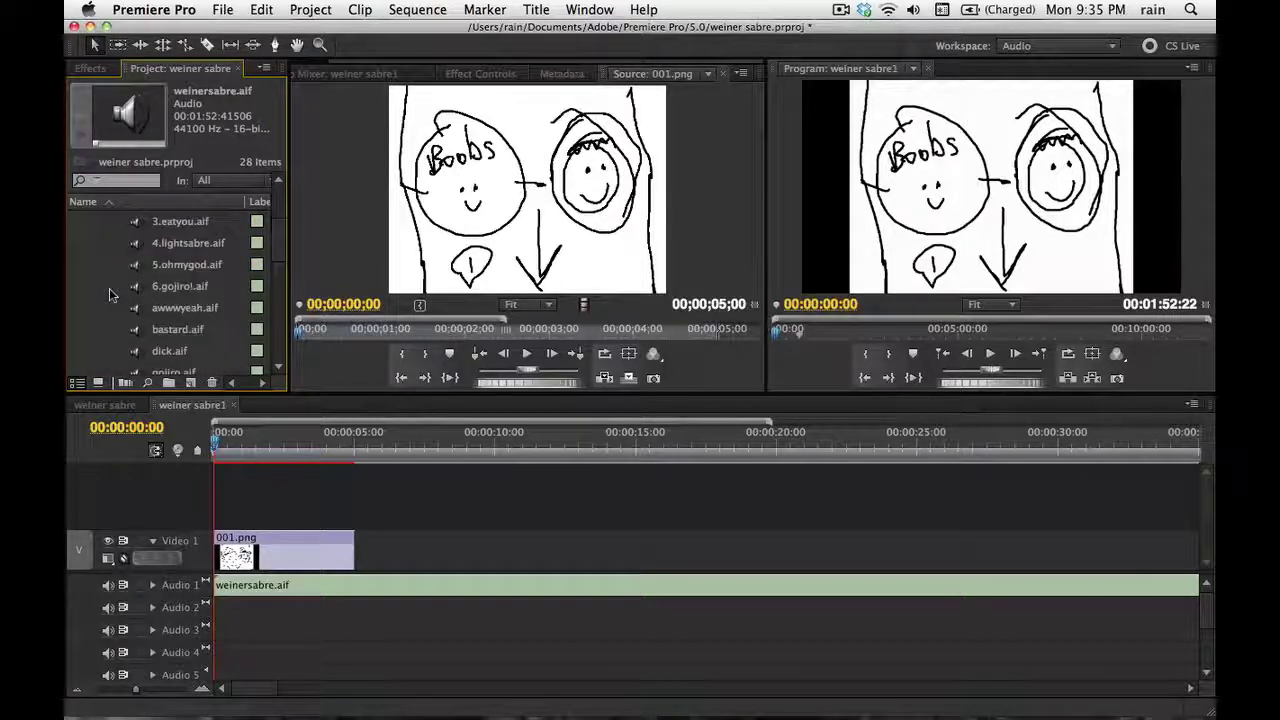
scroll(110, 293, down, 2)
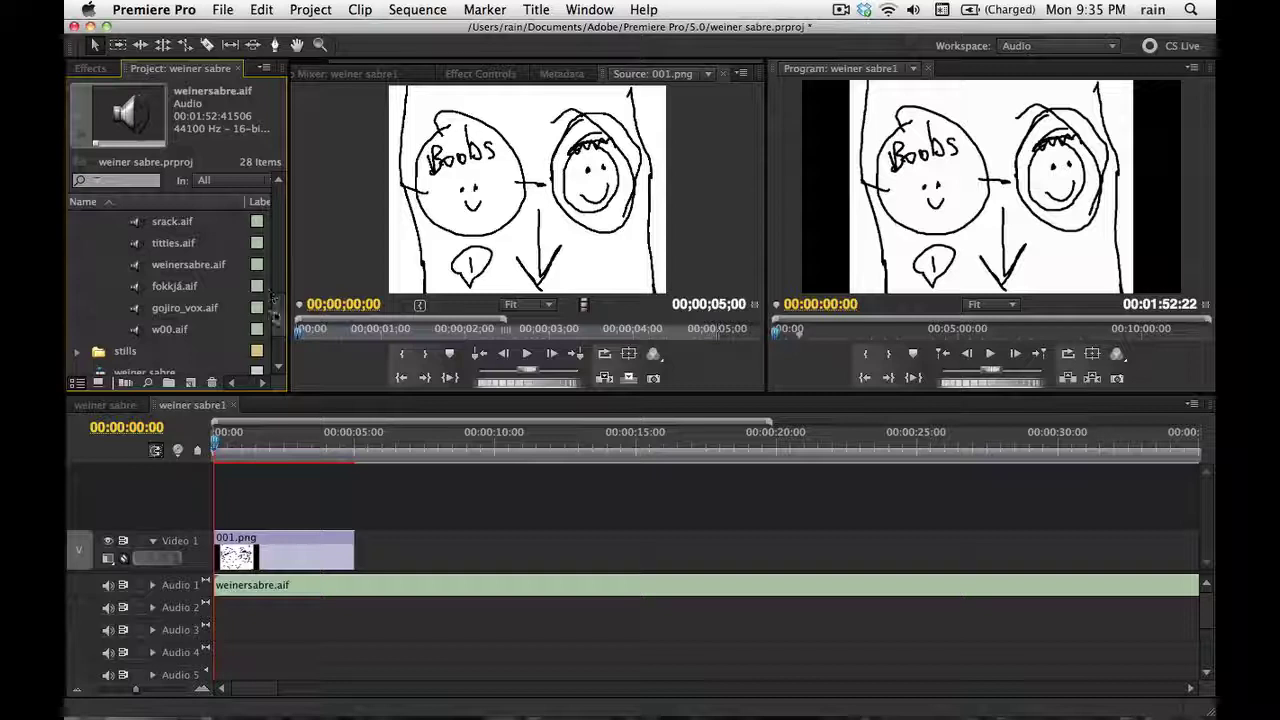
scroll(277, 316, up, 2)
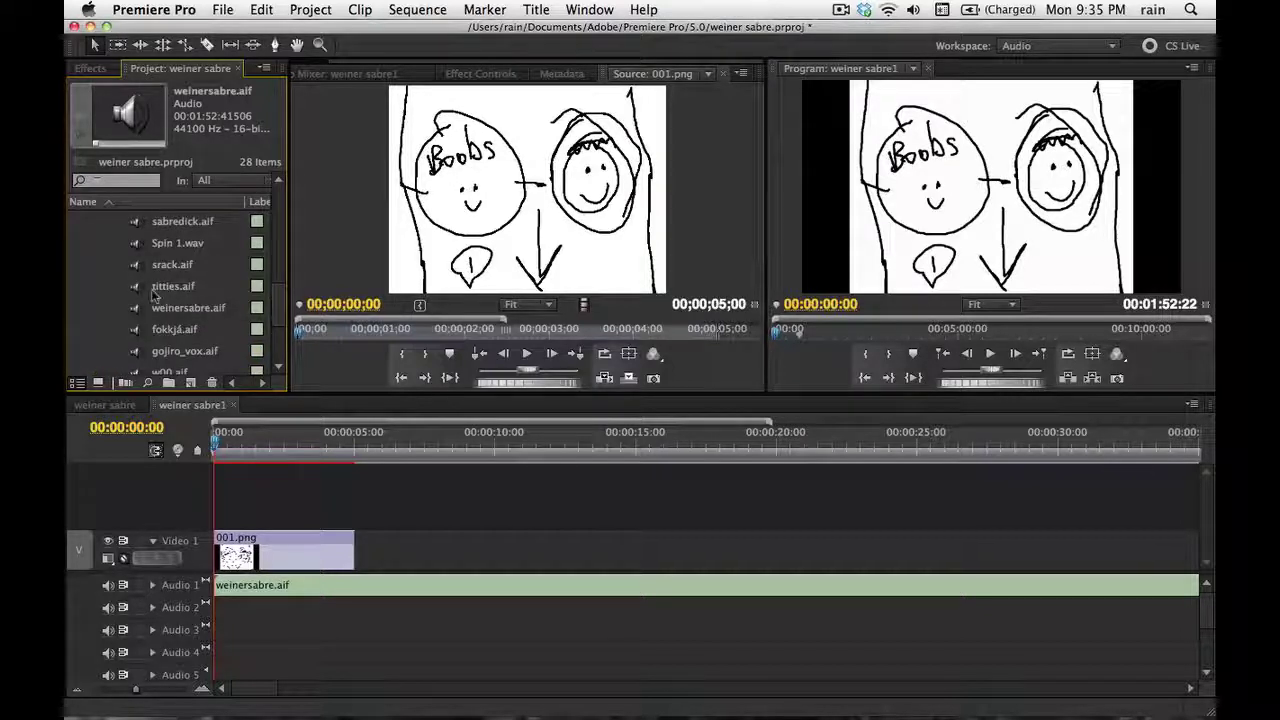
scroll(281, 298, up, 2)
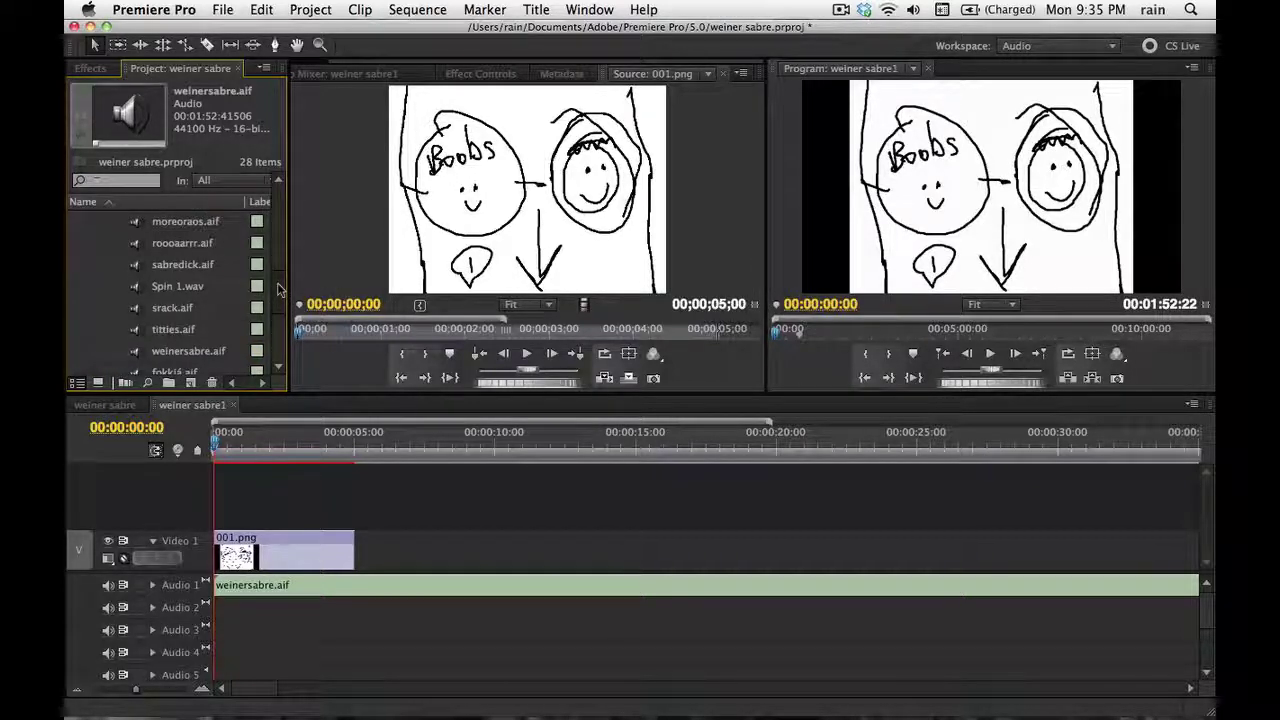
scroll(278, 288, up, 3)
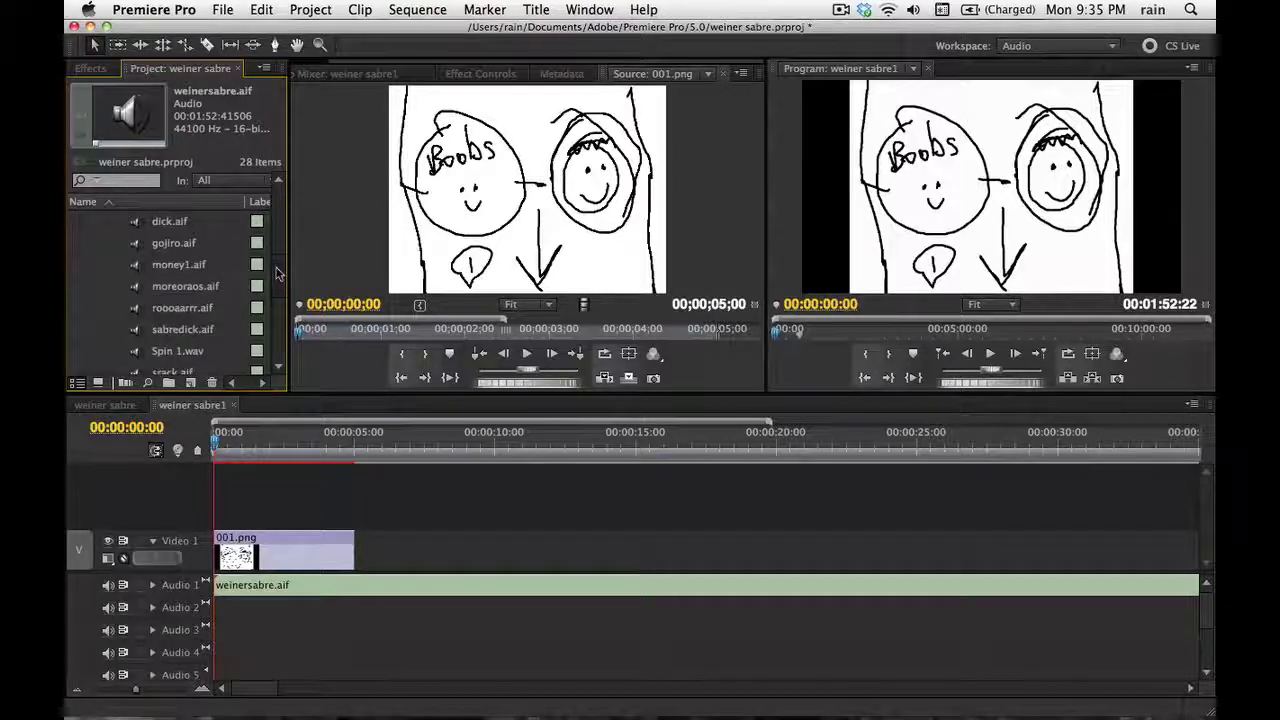
scroll(277, 272, up, 2)
scroll(277, 270, down, 3)
scroll(277, 255, up, 5)
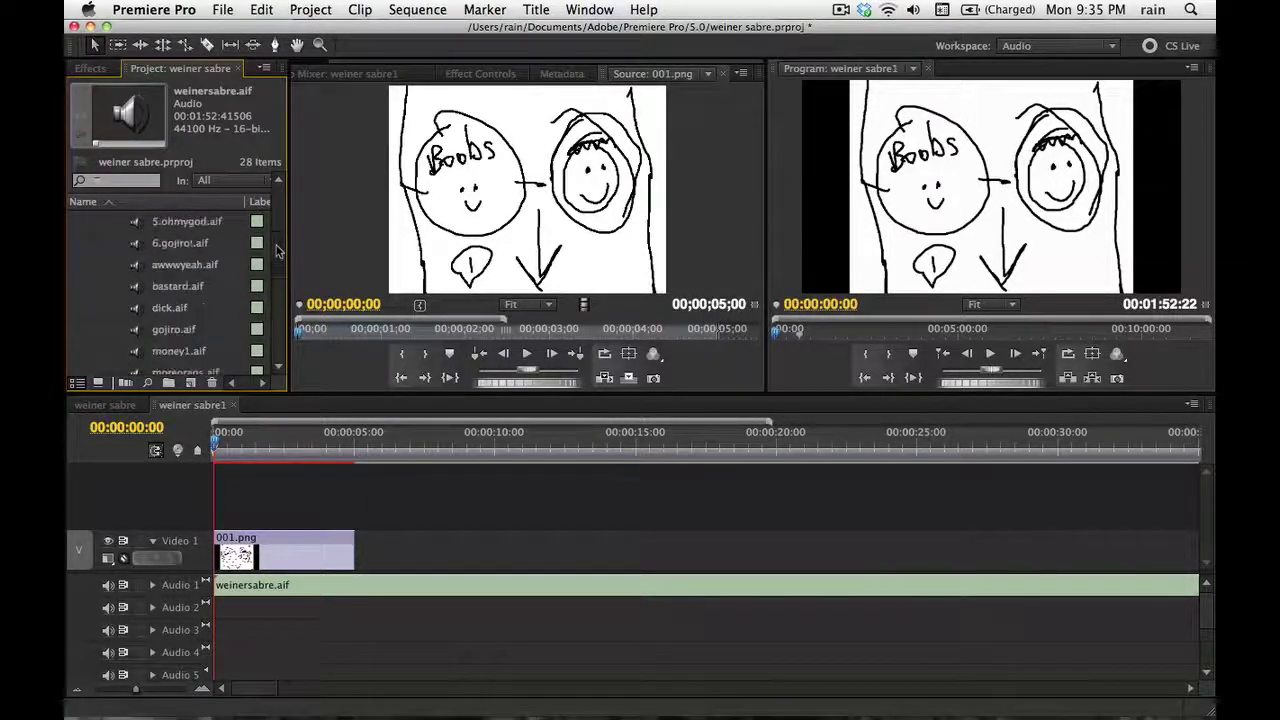
scroll(278, 251, up, 4)
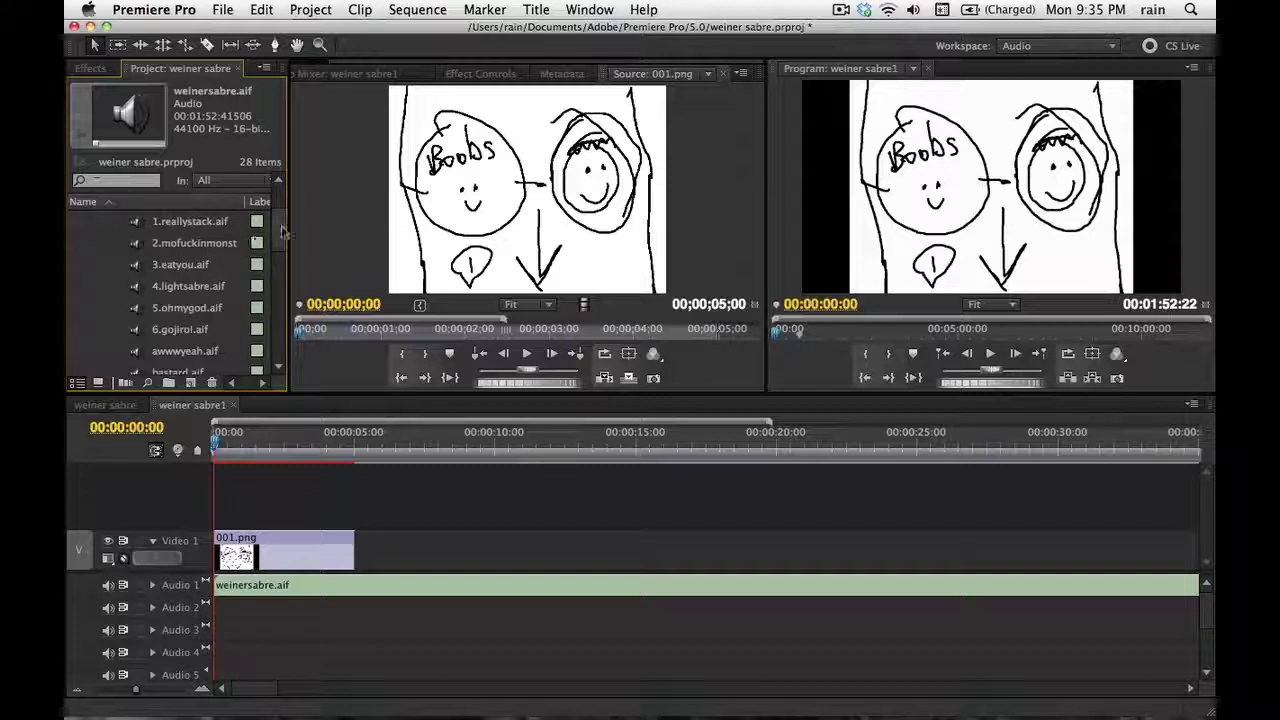
Place money1.aif from the voice clips at the start of Audio 2 and play it against 001.png
drag(282, 231, 285, 251)
scroll(282, 251, down, 2)
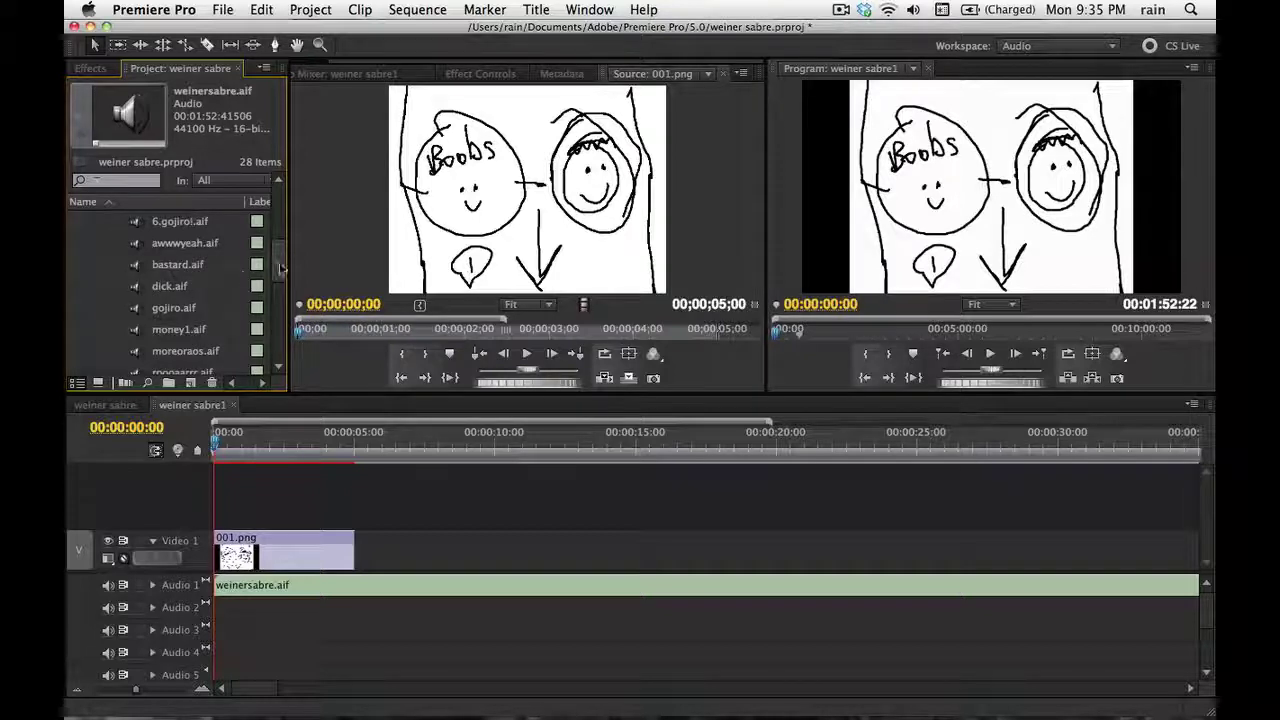
scroll(281, 268, down, 1)
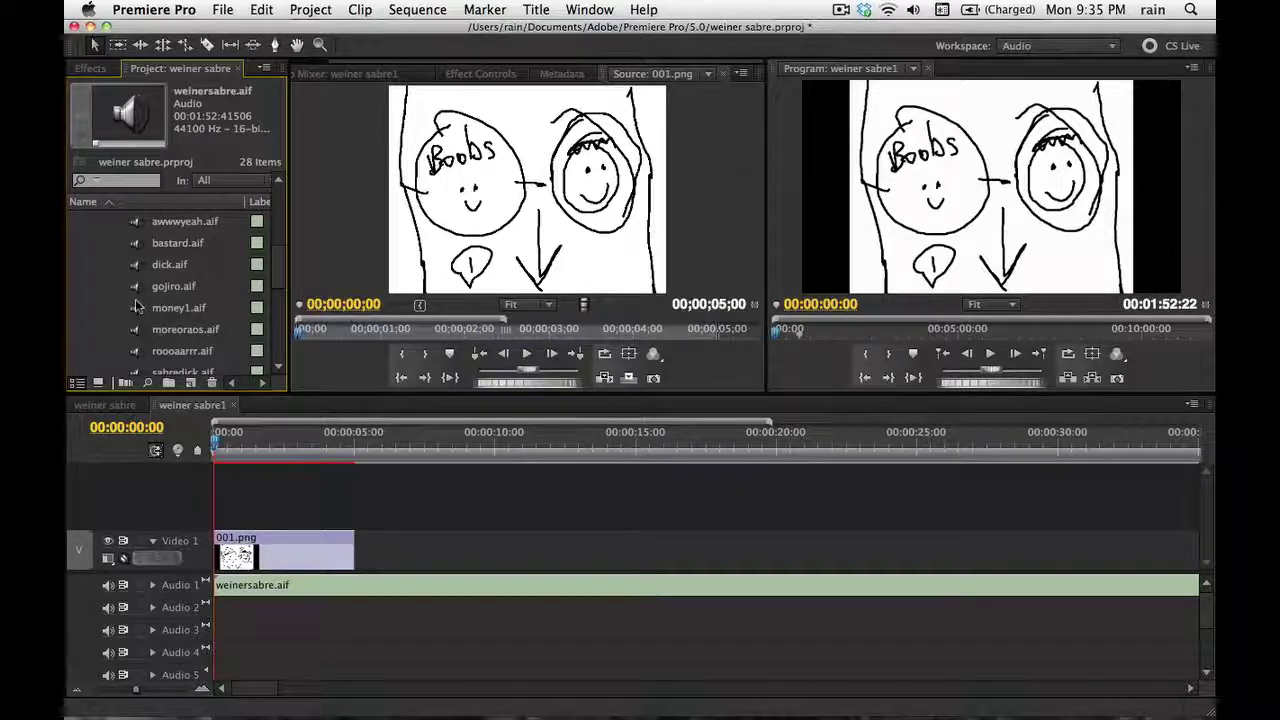
drag(138, 310, 218, 607)
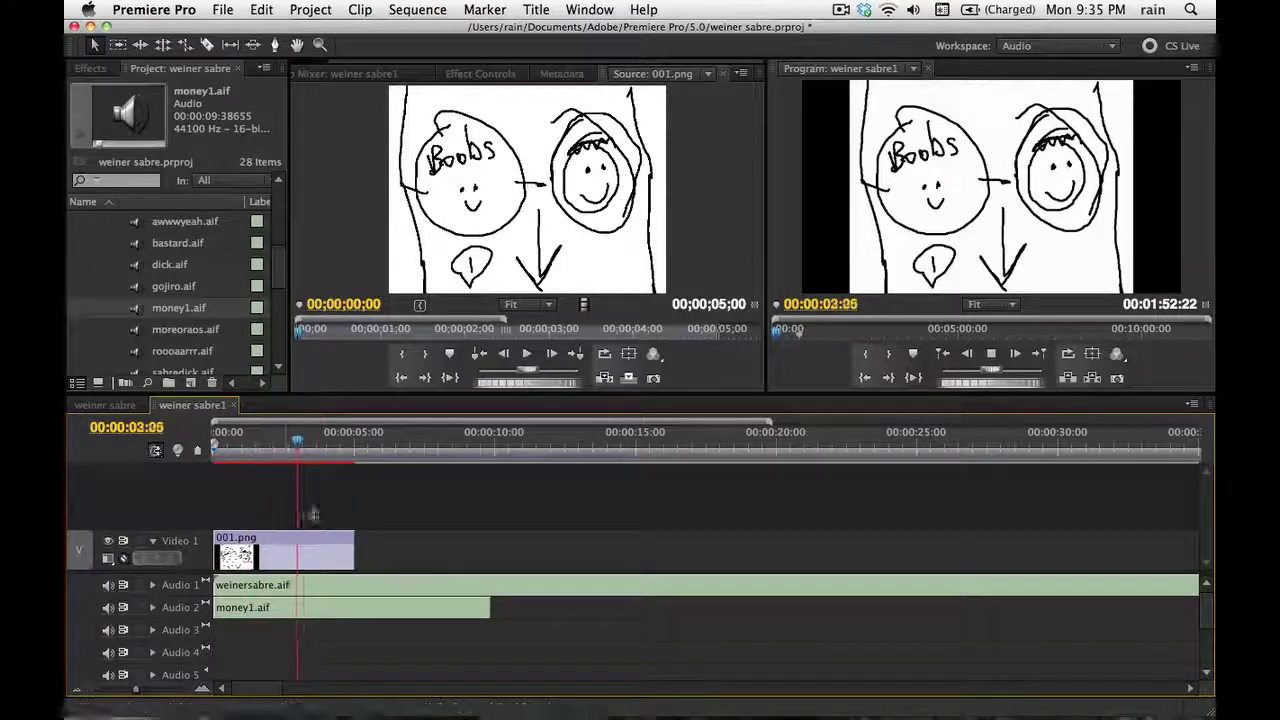
key(space)
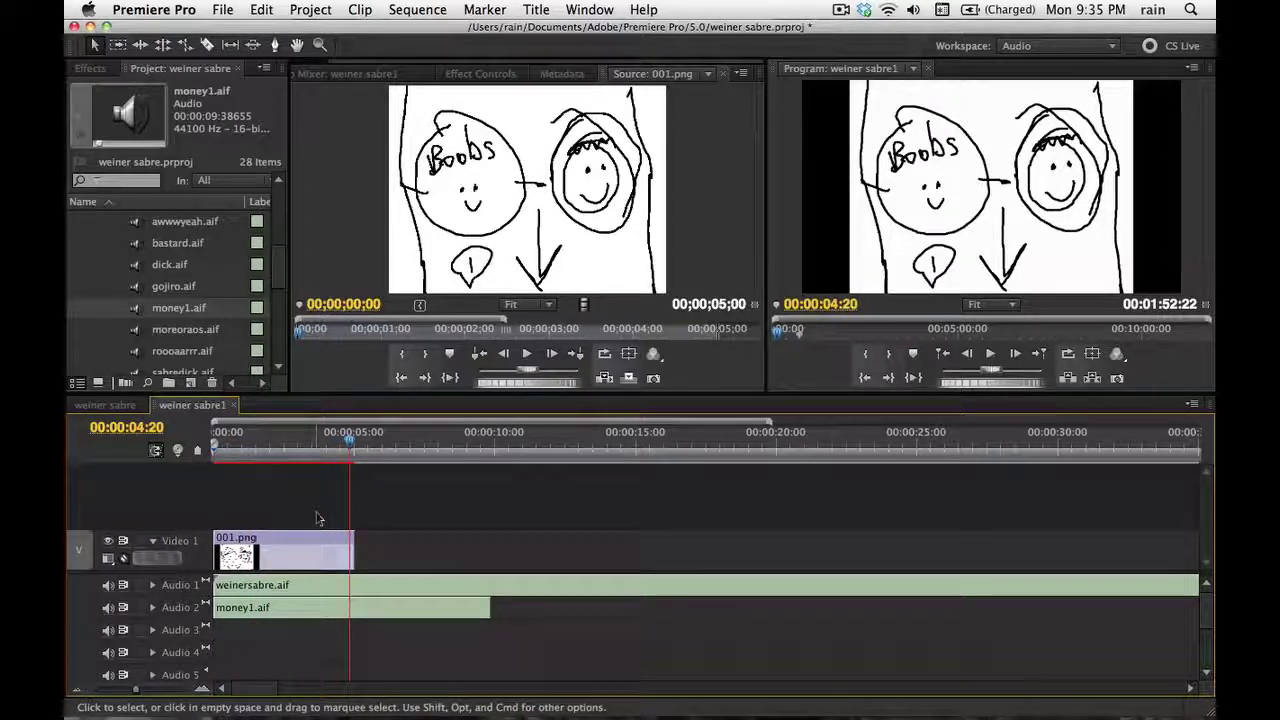
Lengthen 001.png on Video 1 to end at about 7 seconds and move the playhead to that cut
drag(354, 556, 465, 555)
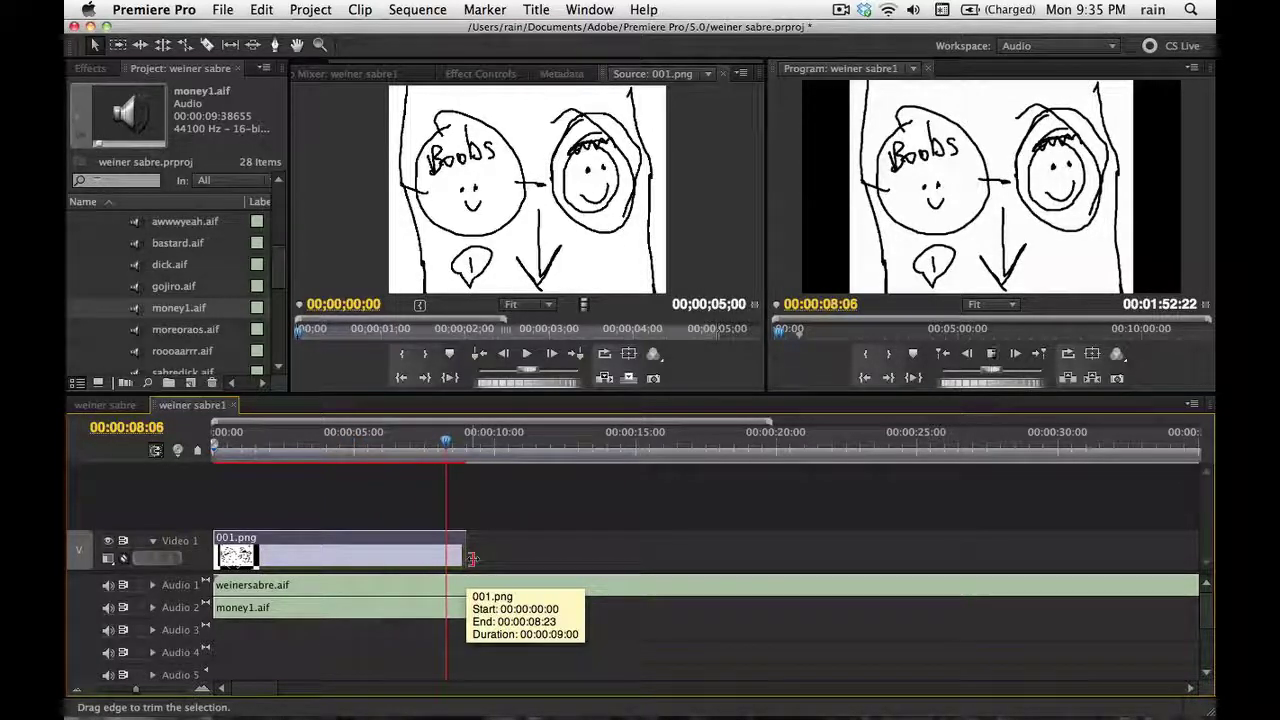
key(space)
drag(465, 545, 408, 548)
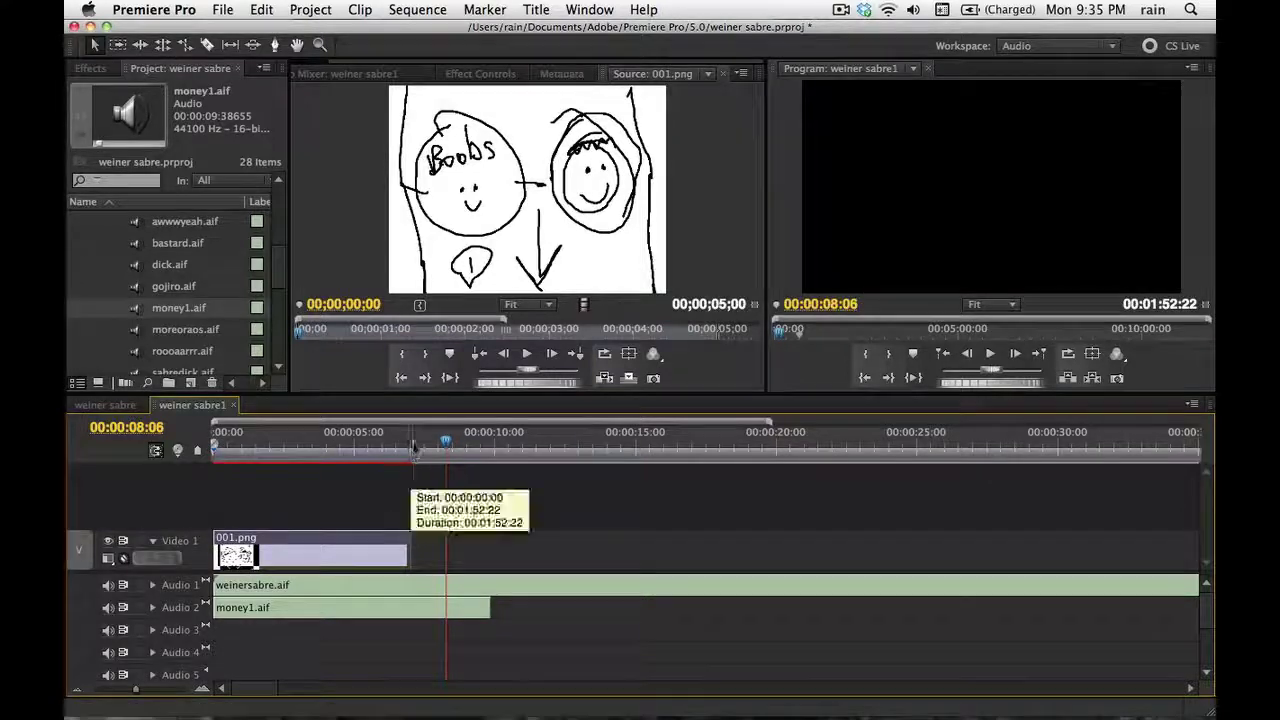
click(408, 445)
Place 001a.png from the stills bin on Video 1 directly after 001.png
scroll(190, 300, down, 5)
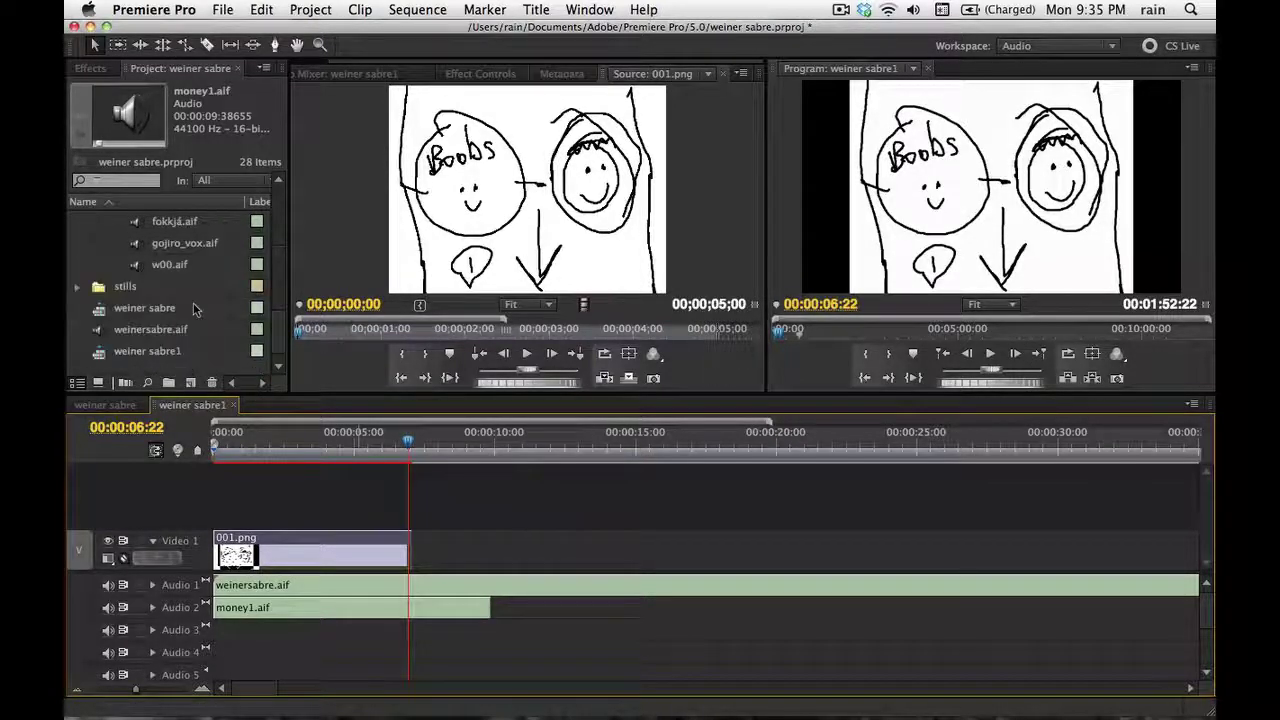
scroll(190, 300, up, 5)
scroll(150, 300, down, 5)
click(78, 287)
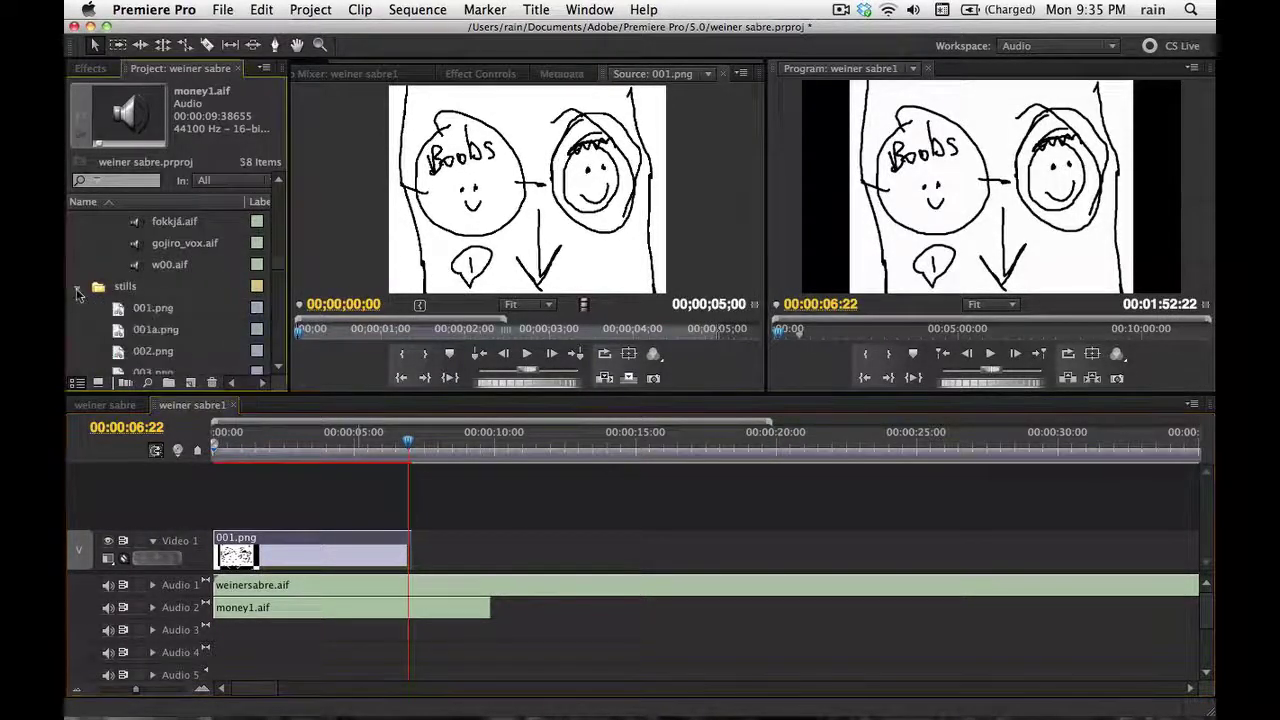
double_click(118, 330)
drag(503, 502, 412, 578)
Play across the cut from 001.png to 001a.png and trim the end of 001a.png to the end of money1.aif
click(388, 446)
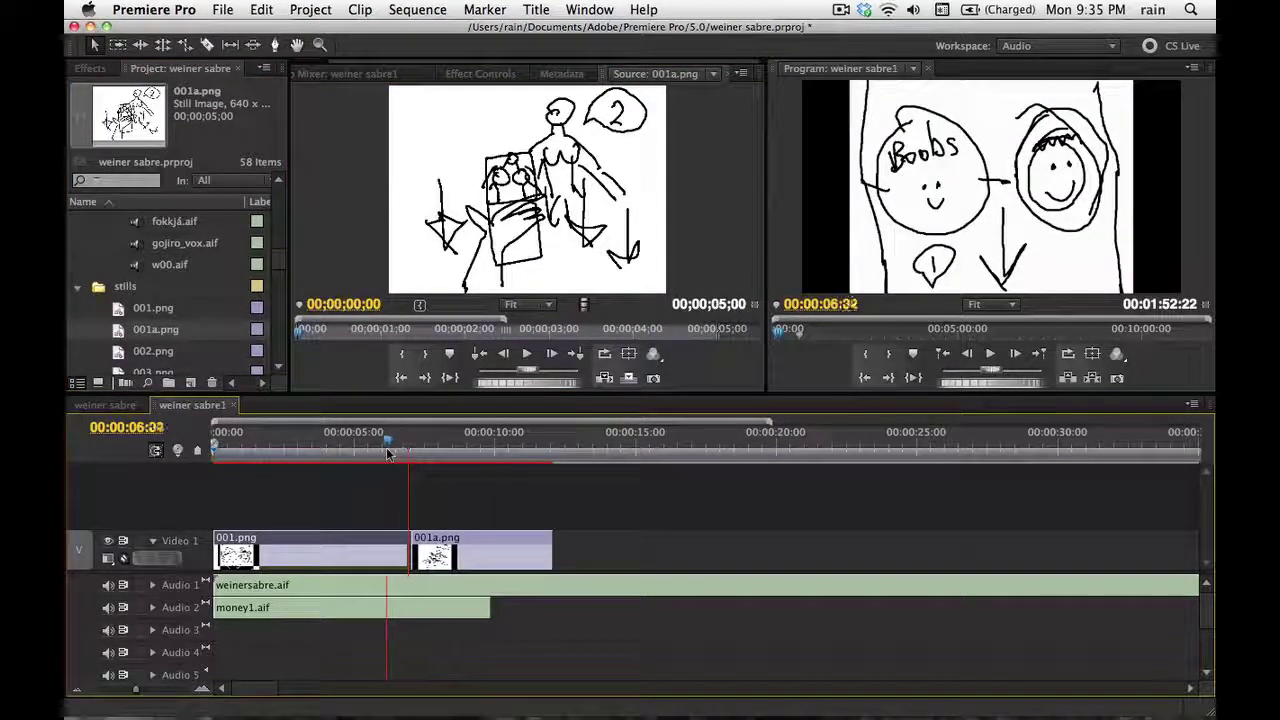
key(space)
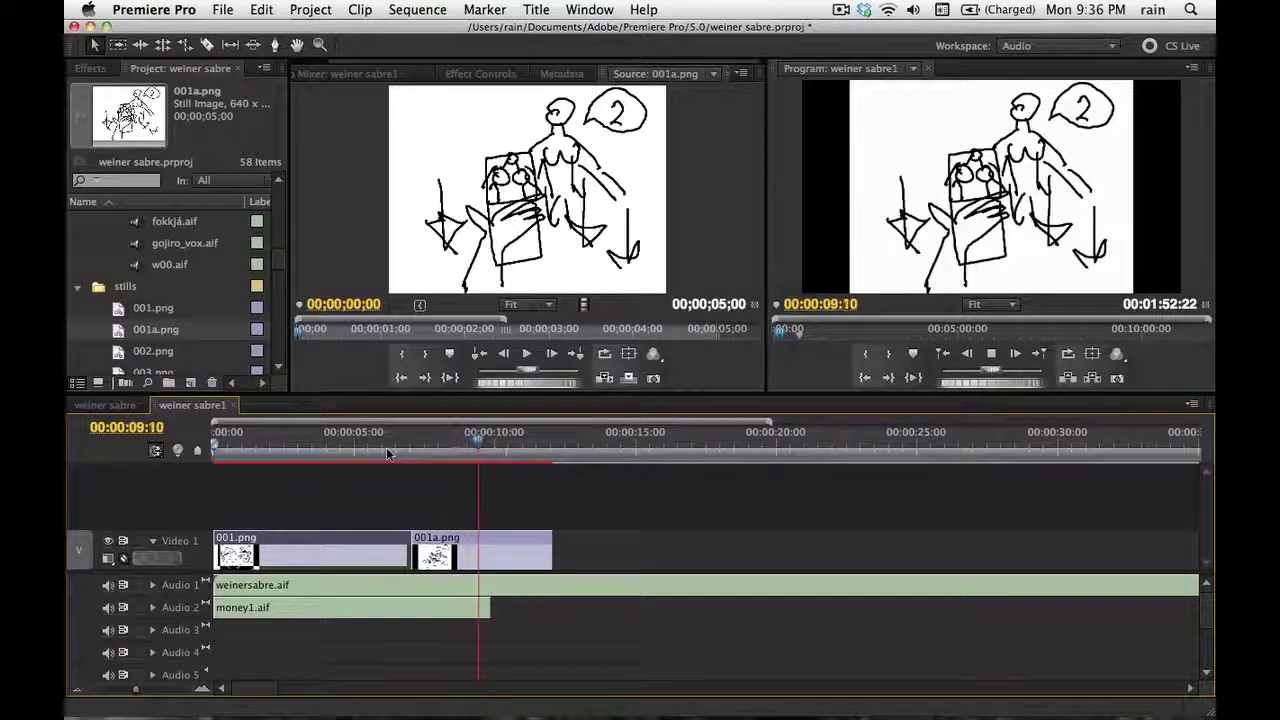
key(space)
drag(551, 550, 490, 549)
Add a Cross Dissolve between 001.png and 001a.png and play the transition
click(418, 458)
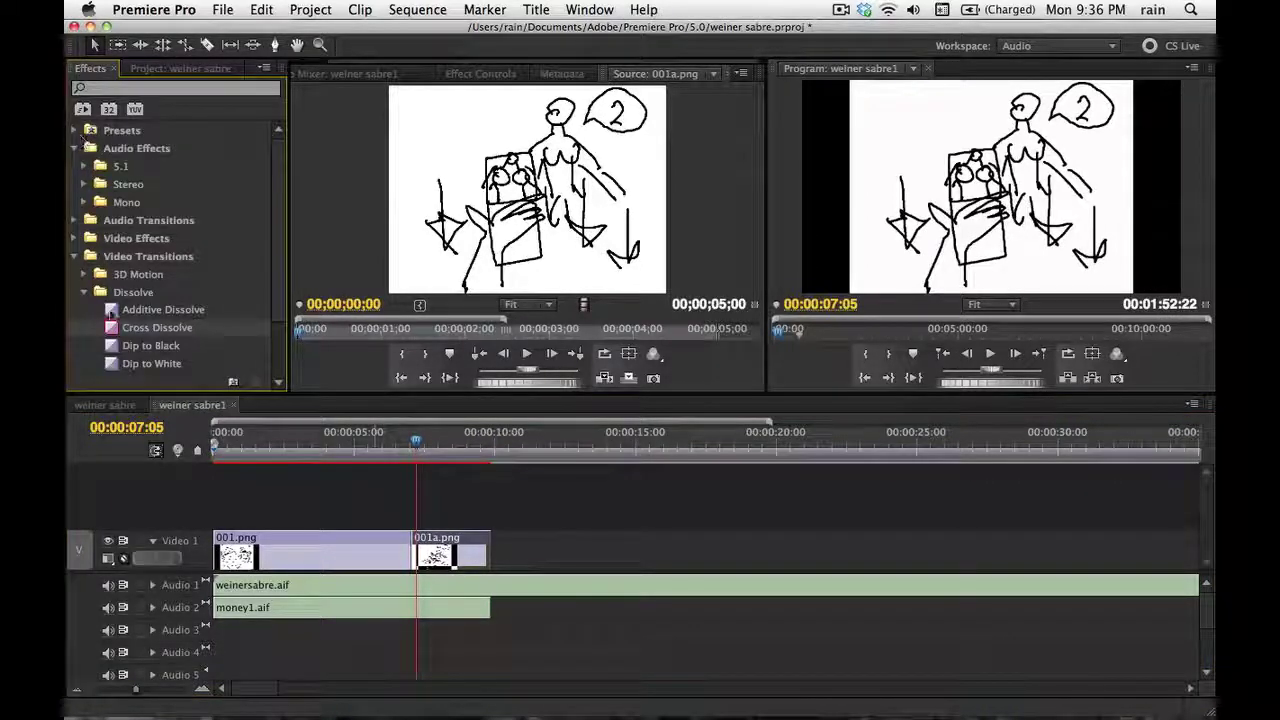
drag(112, 325, 412, 548)
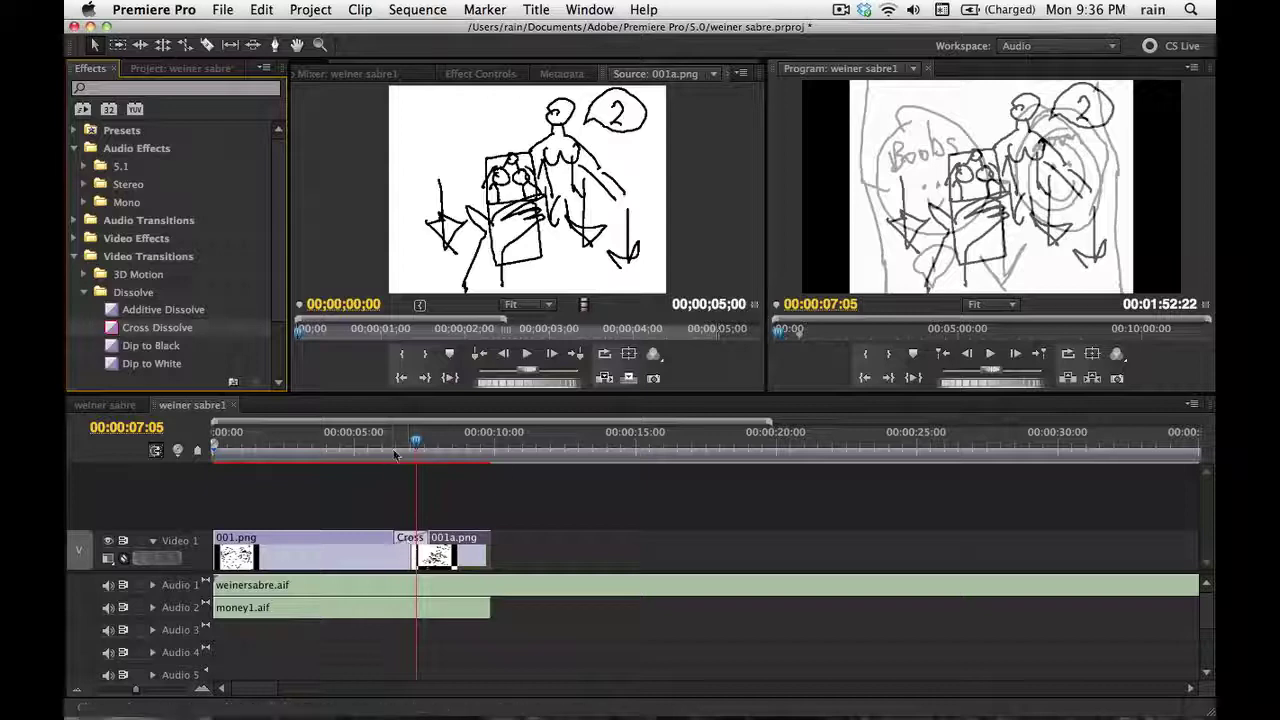
click(388, 452)
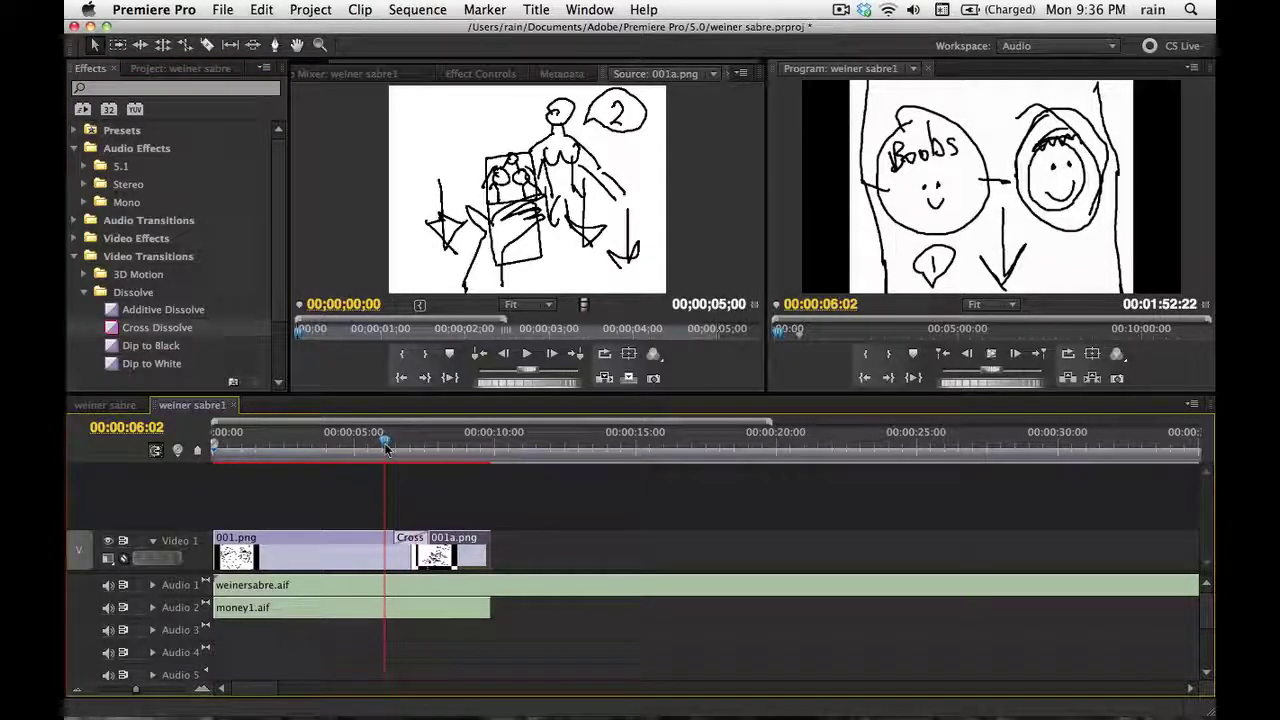
key(space)
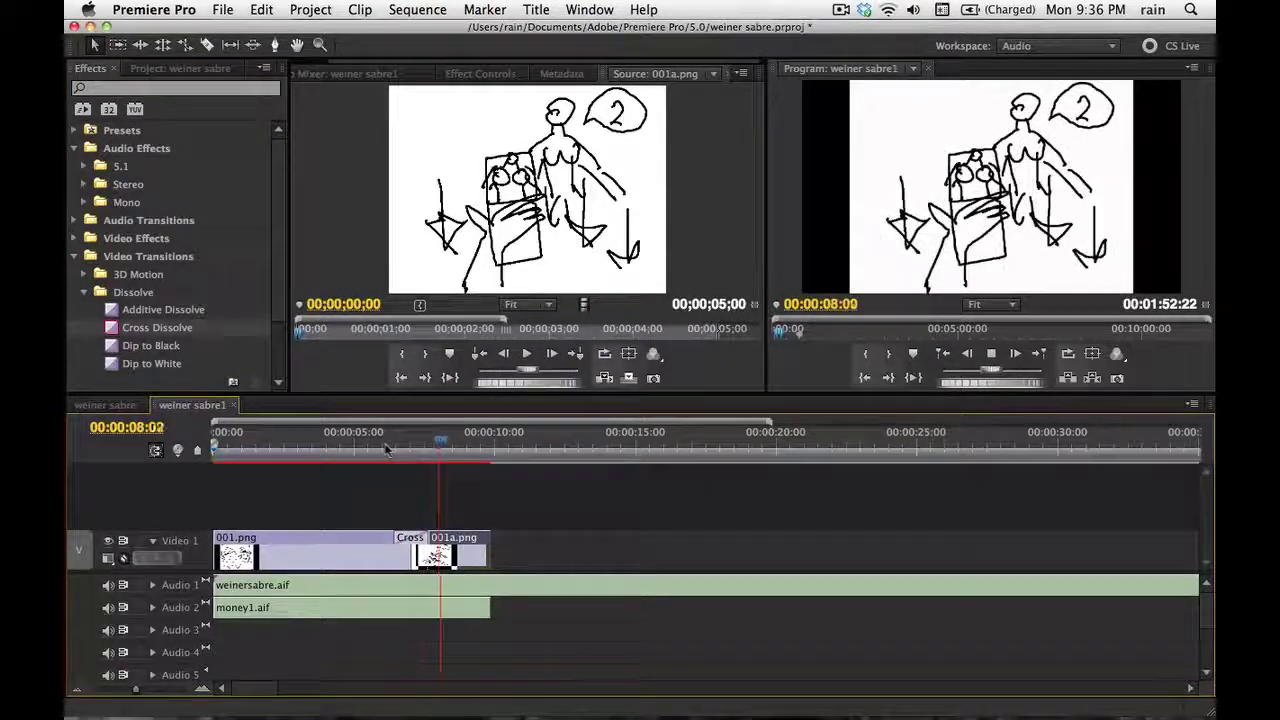
key(space)
Place 002.png from the stills bin on Video 1 directly after 001a.png and play up to the cut
click(486, 444)
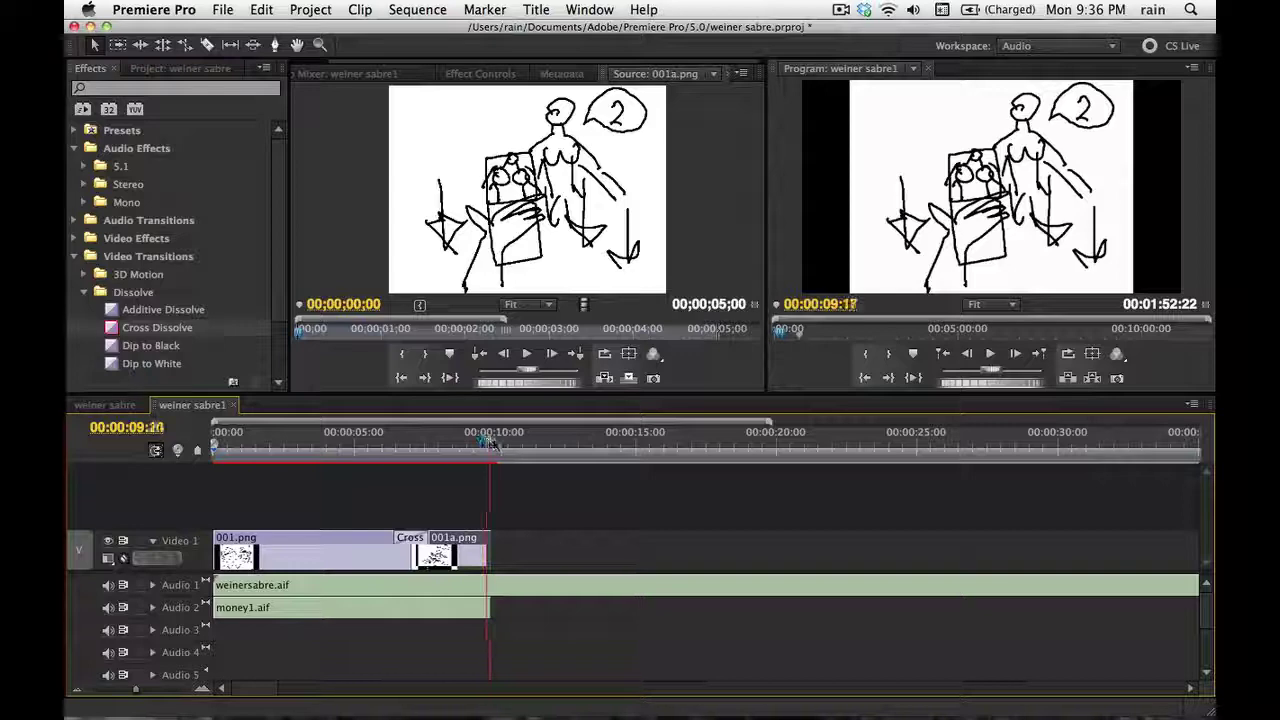
drag(491, 444, 490, 444)
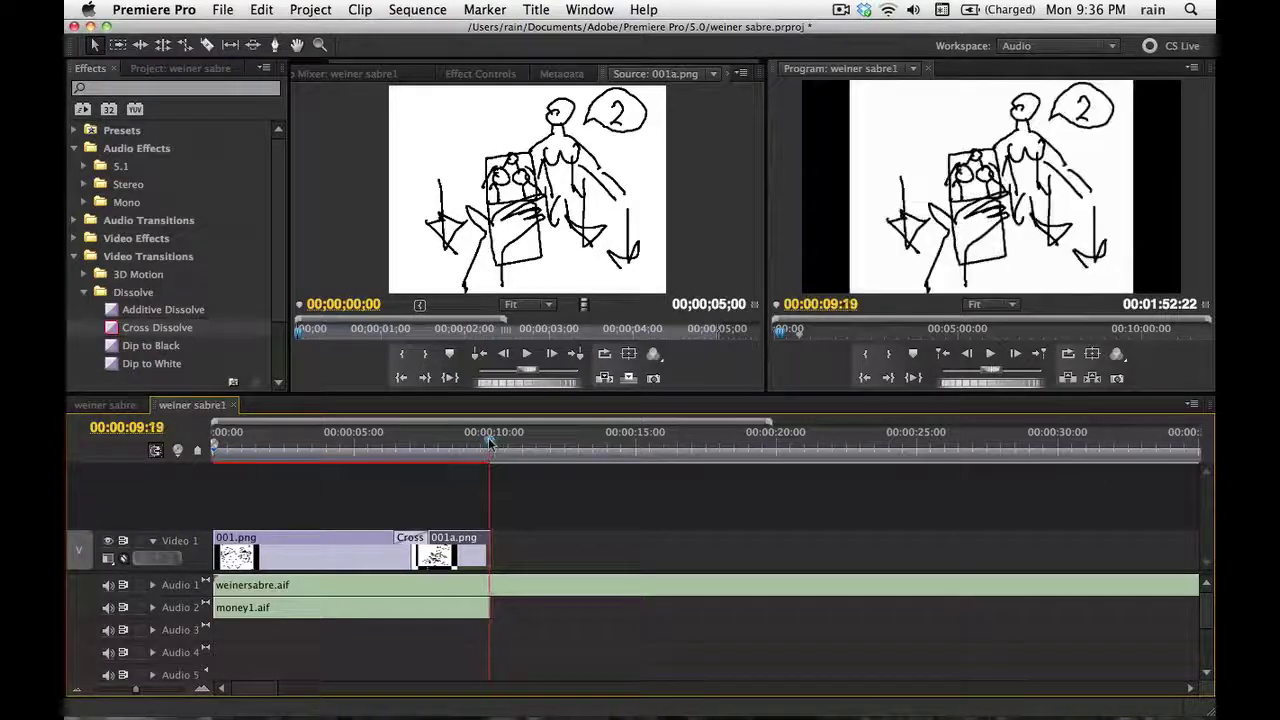
click(160, 68)
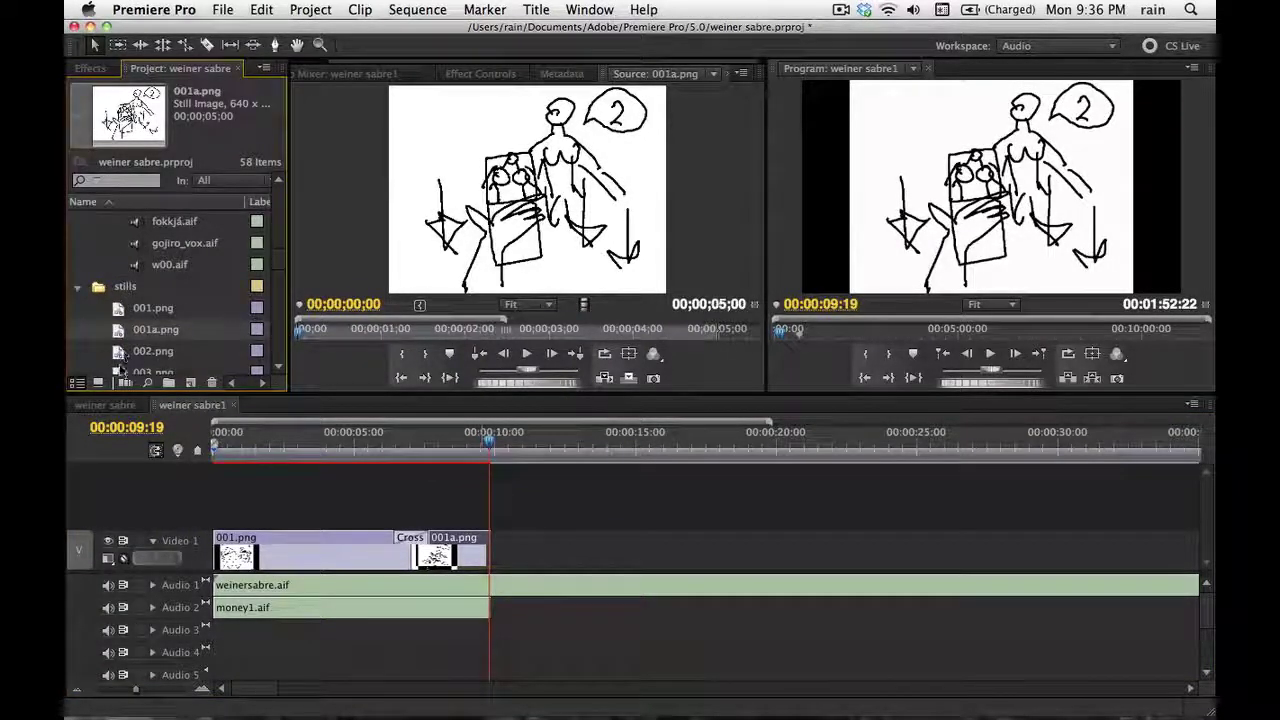
drag(118, 356, 492, 560)
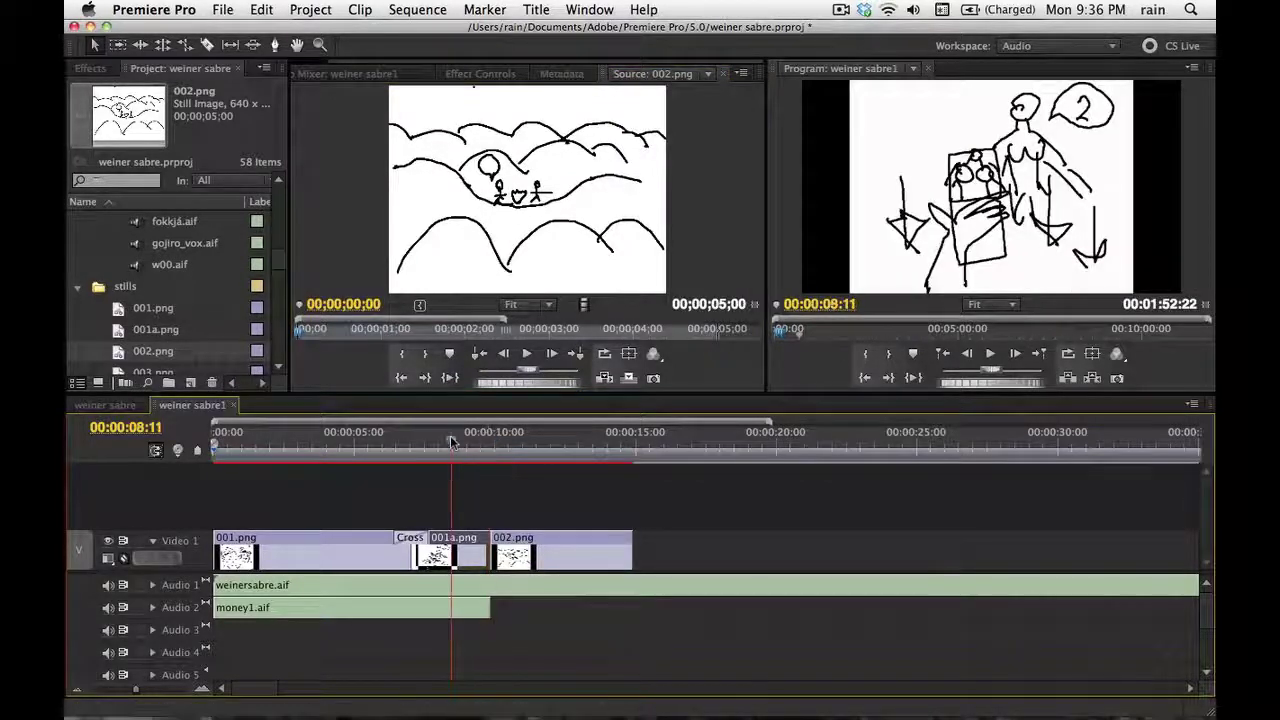
key(space)
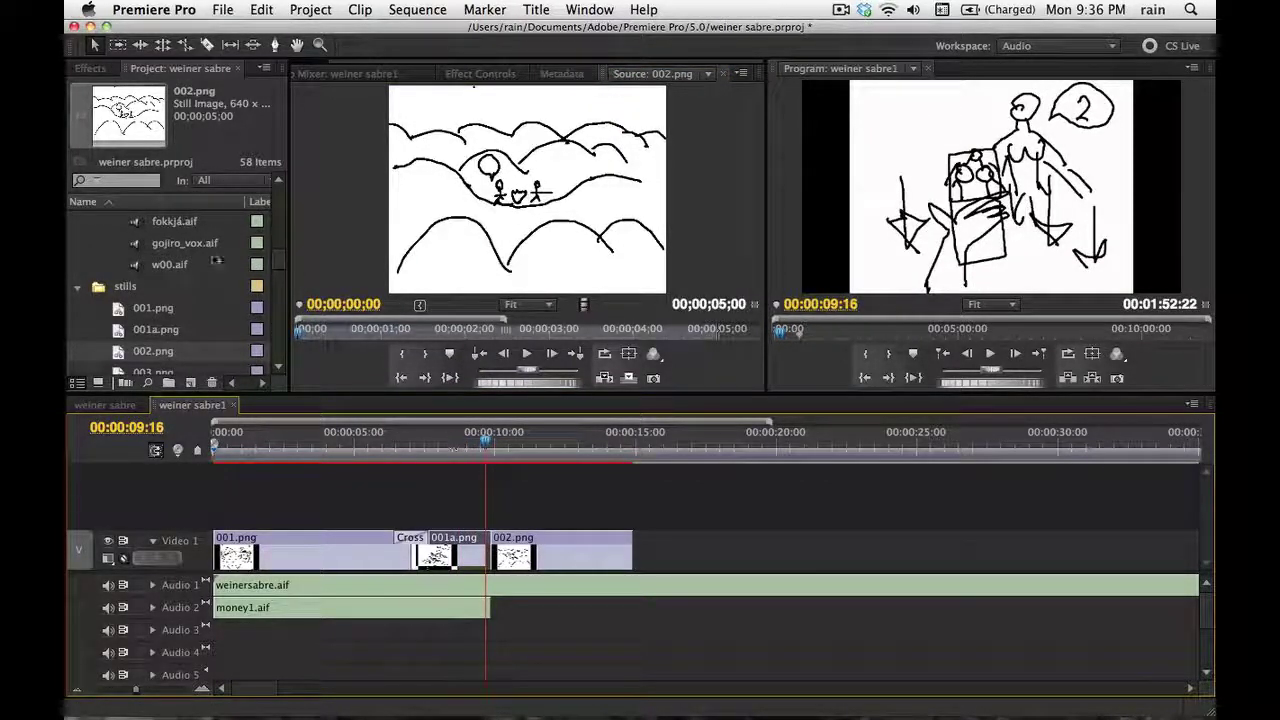
Place 1.reallystack.aif on Audio 2 directly after money1.aif and play it under 002.png
drag(280, 263, 281, 212)
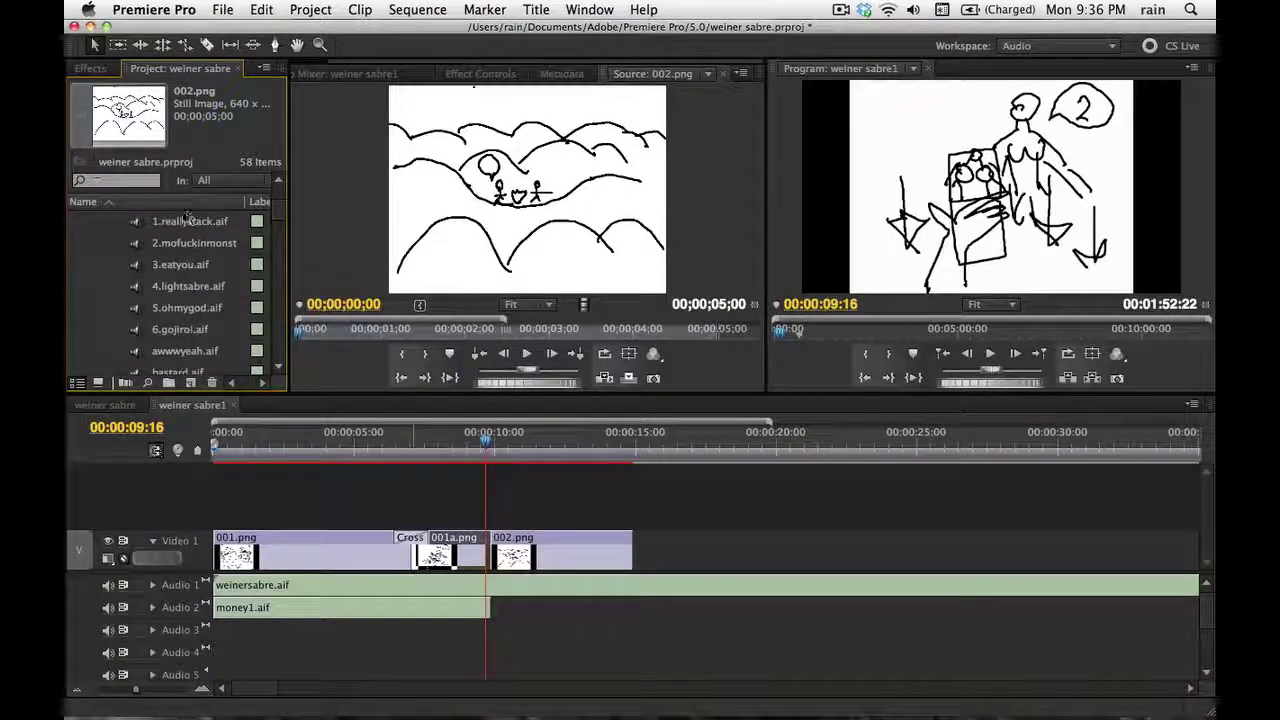
drag(138, 228, 495, 608)
key(space)
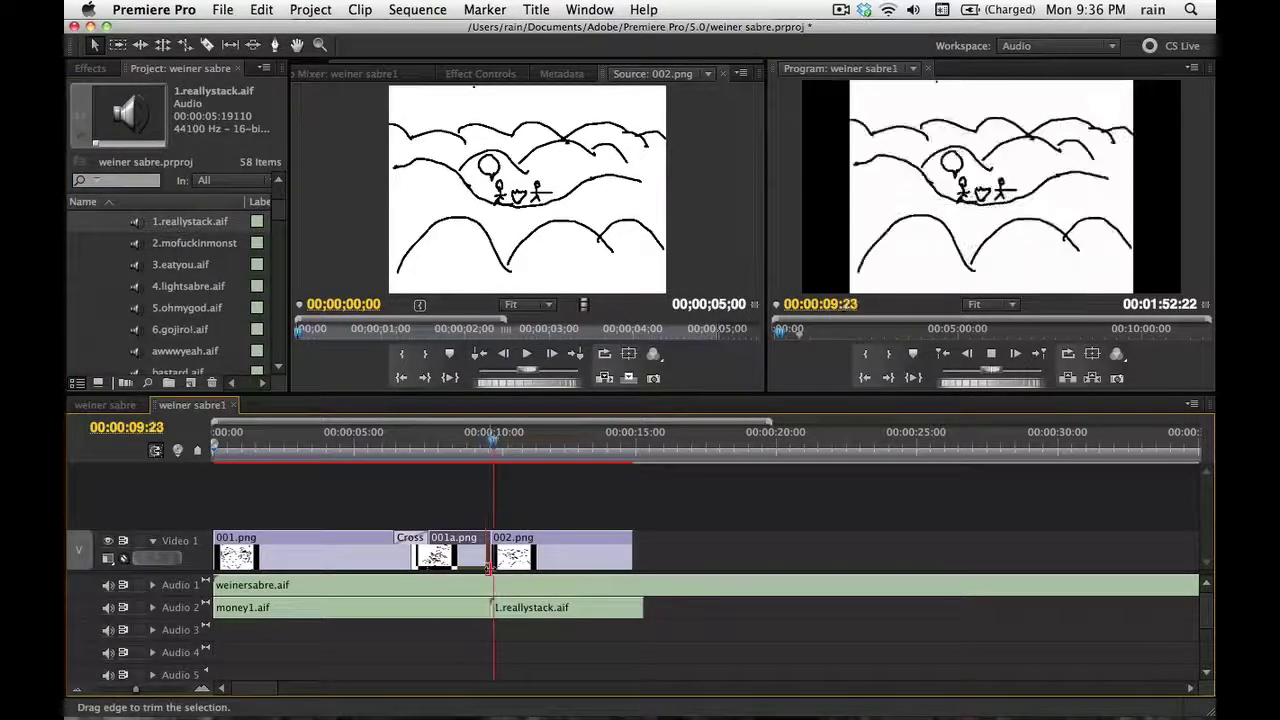
key(space)
Trim the start of 1.reallystack.aif, close the gap by moving it against the end of money1.aif, and play the section
click(494, 607)
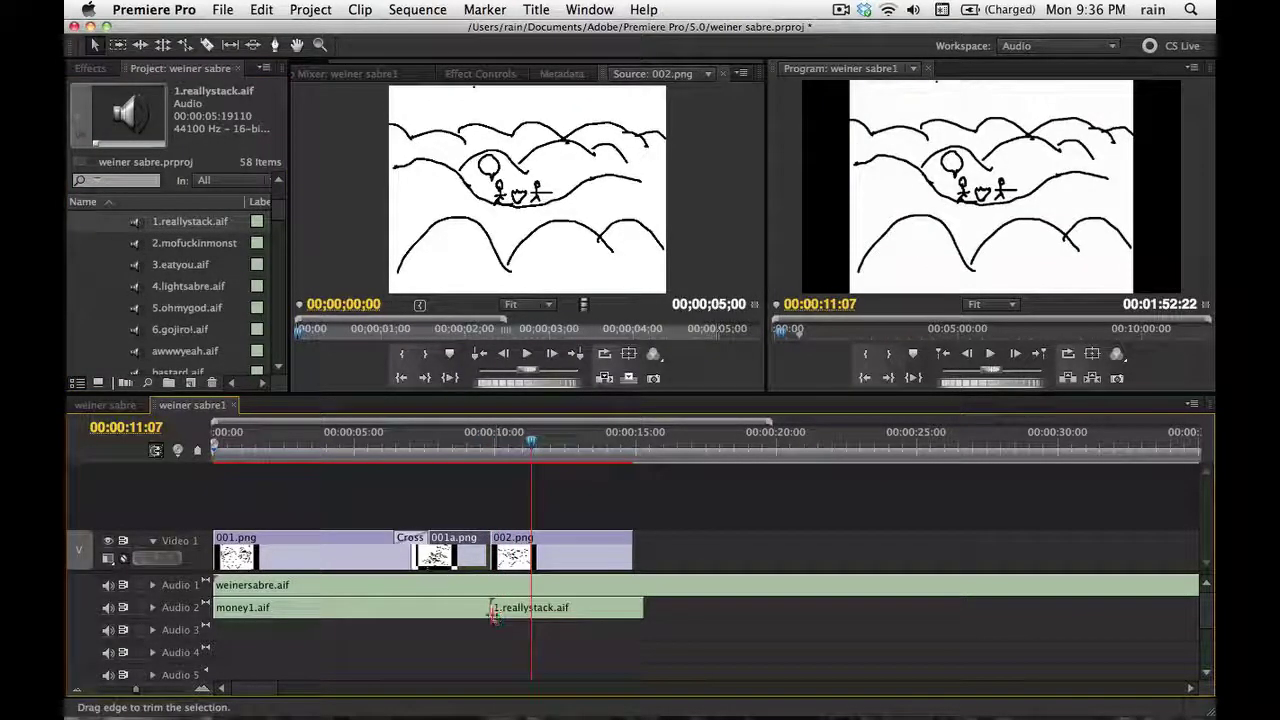
drag(494, 612, 516, 610)
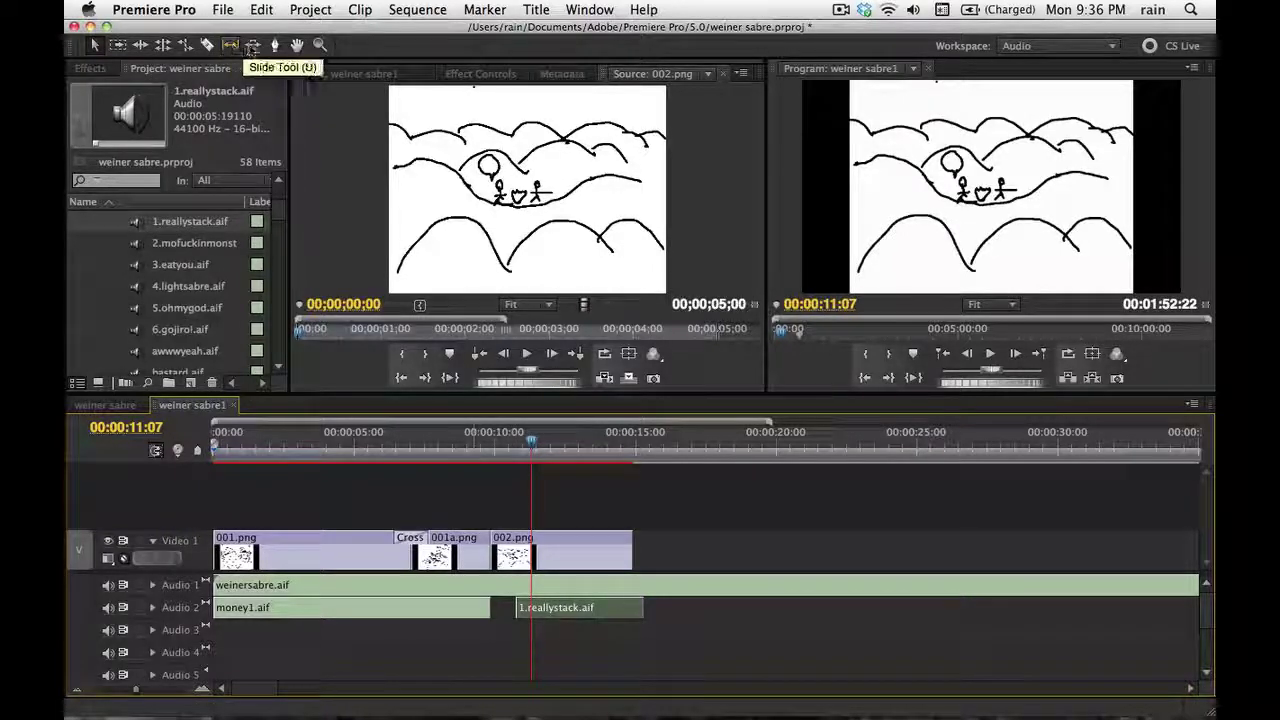
click(162, 45)
key(v)
drag(580, 612, 567, 622)
click(478, 447)
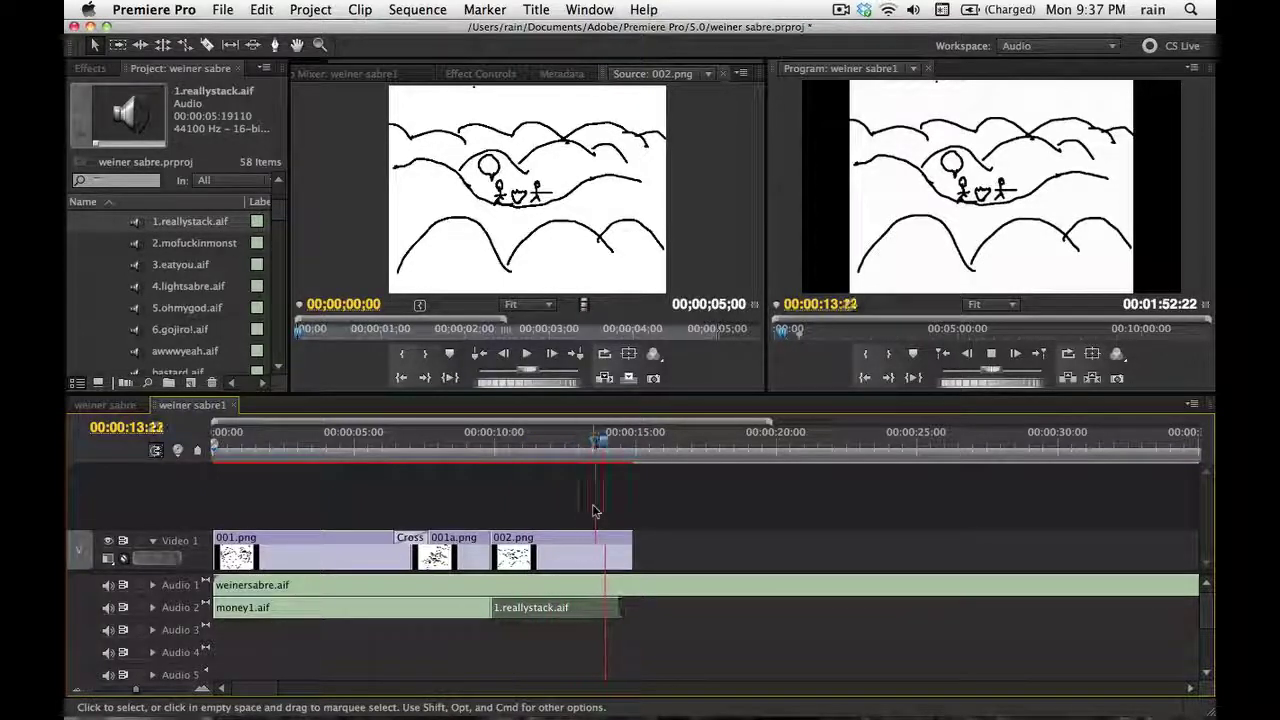
Trim the end of 002.png on Video 1 to line up with the end of 1.reallystack.aif
key(space)
drag(633, 540, 617, 540)
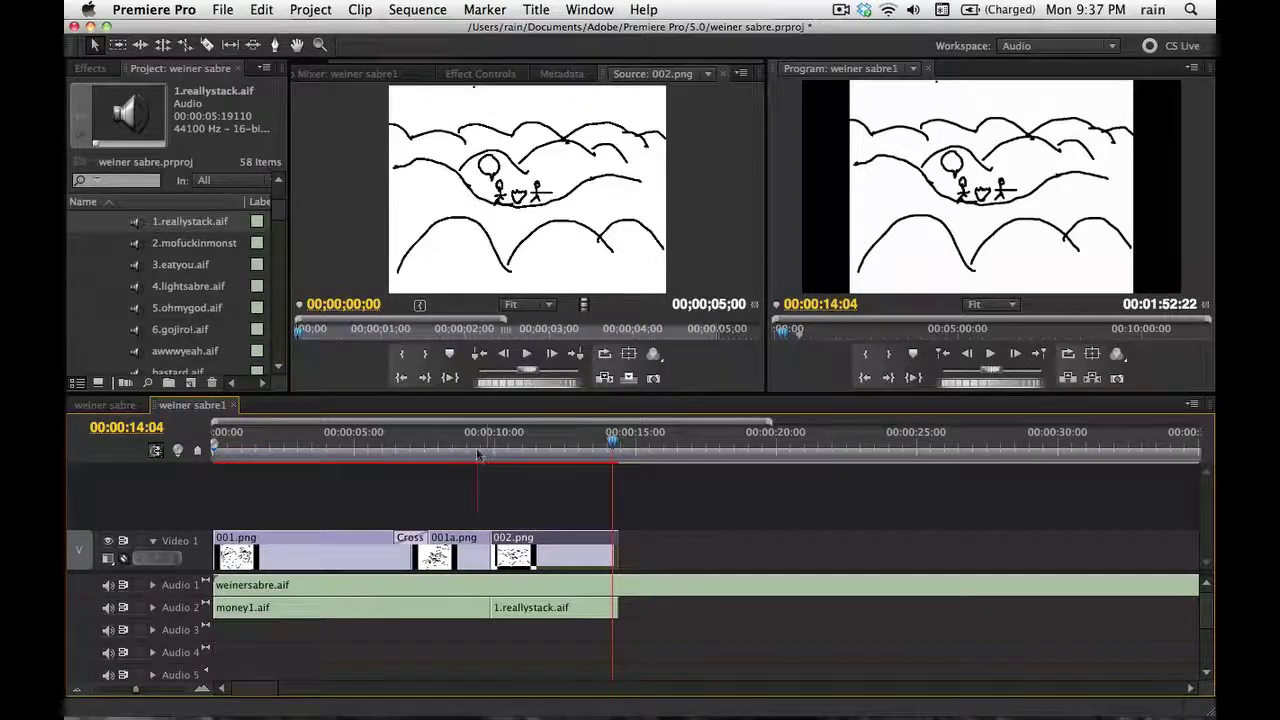
drag(477, 448, 538, 450)
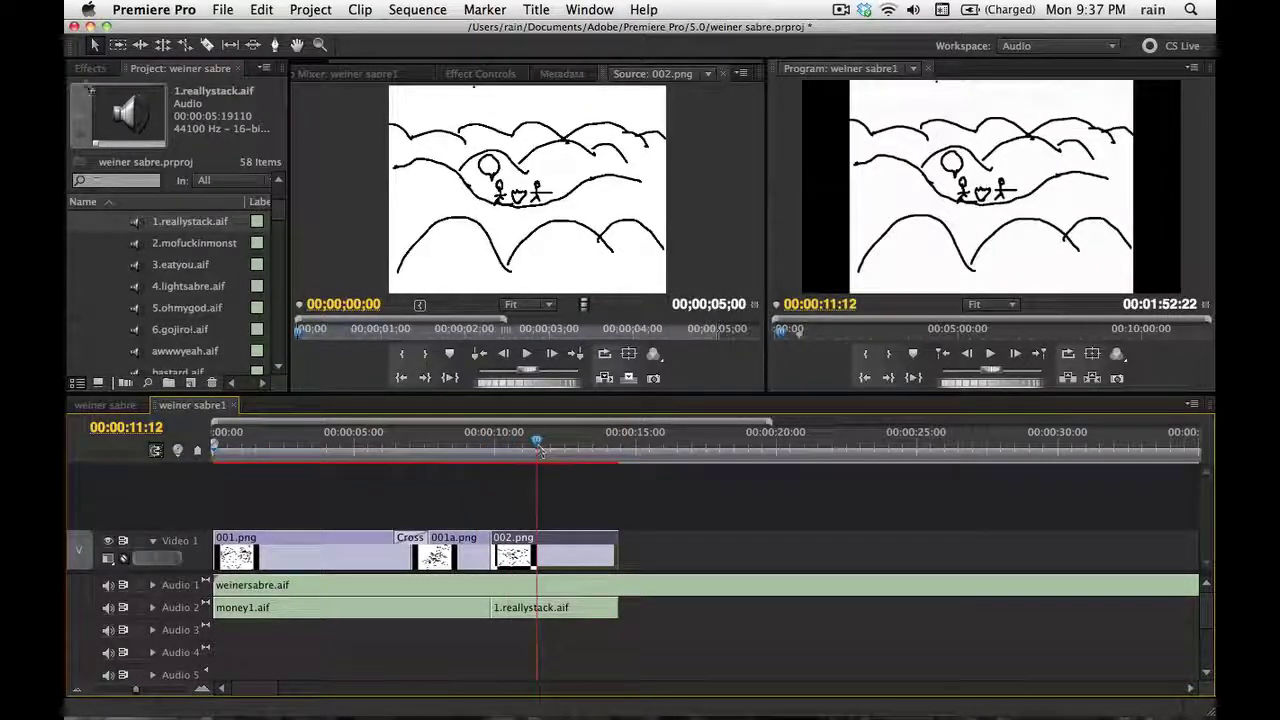
click(89, 68)
click(115, 89)
text(wi)
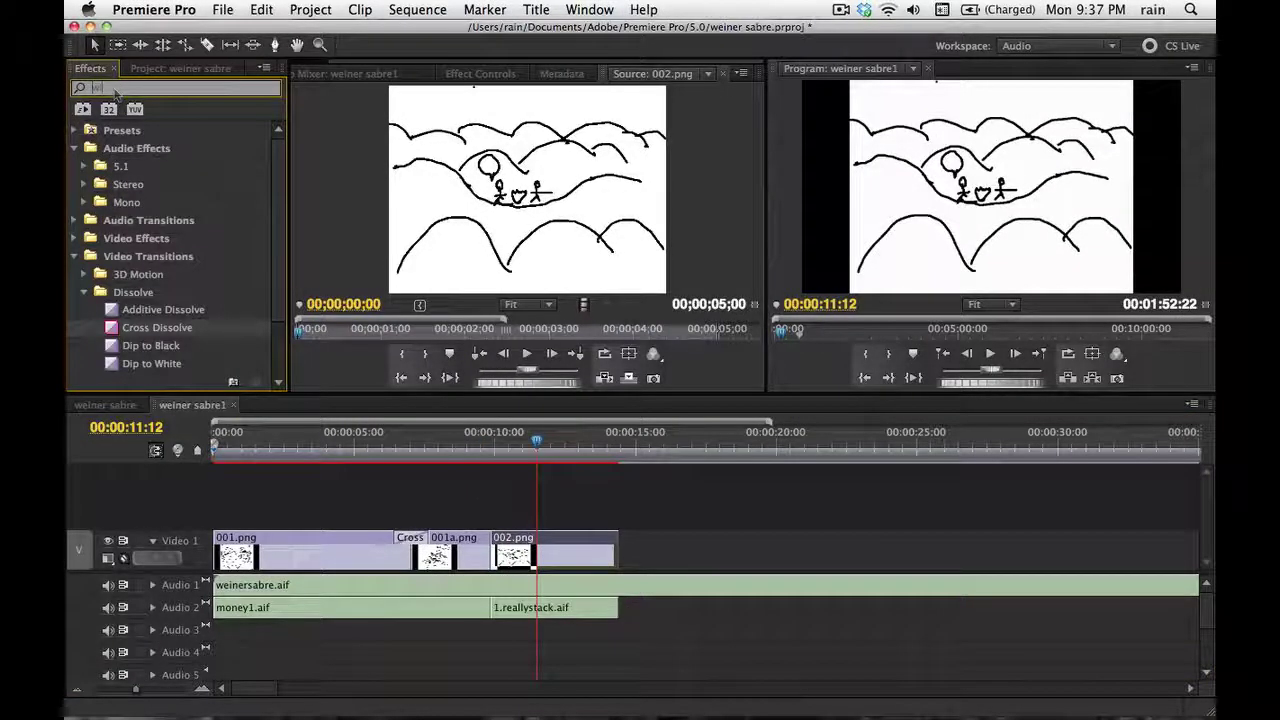
key(BackSpace)
key(BackSpace)
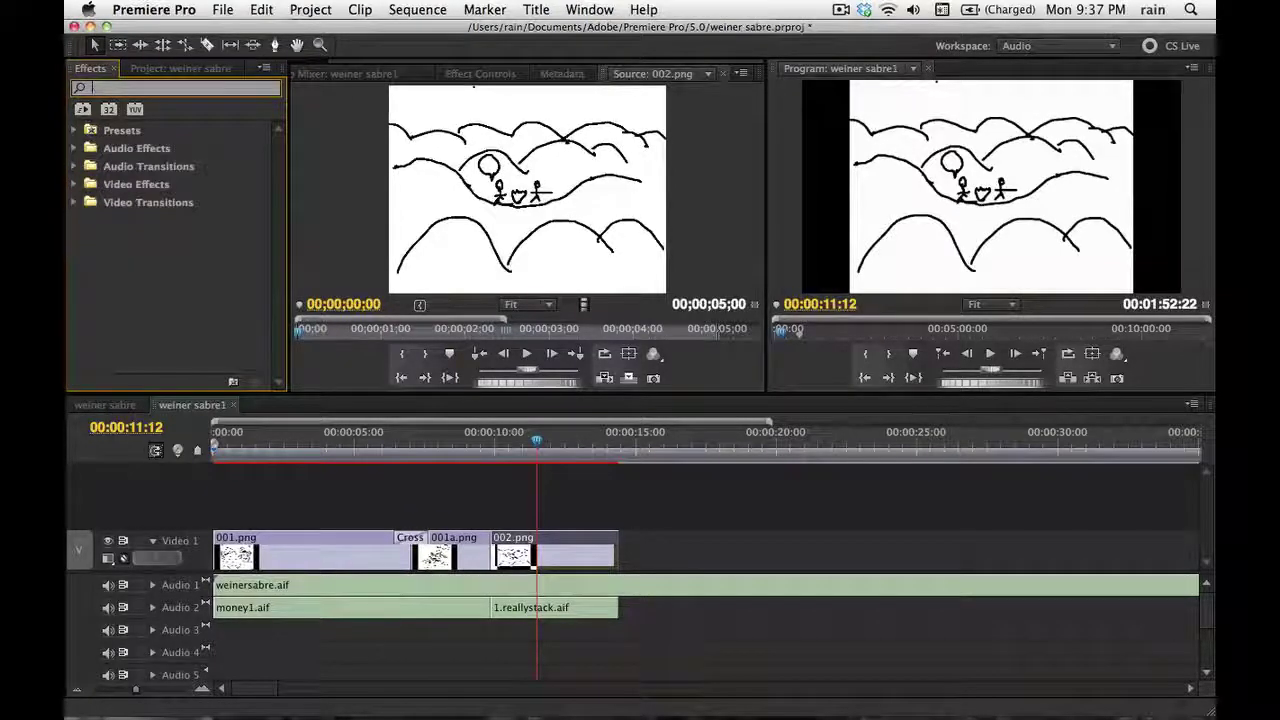
Find windy.mp3 by searching the project for "wind" and place it on Audio 3 at the start of 002.png
click(185, 69)
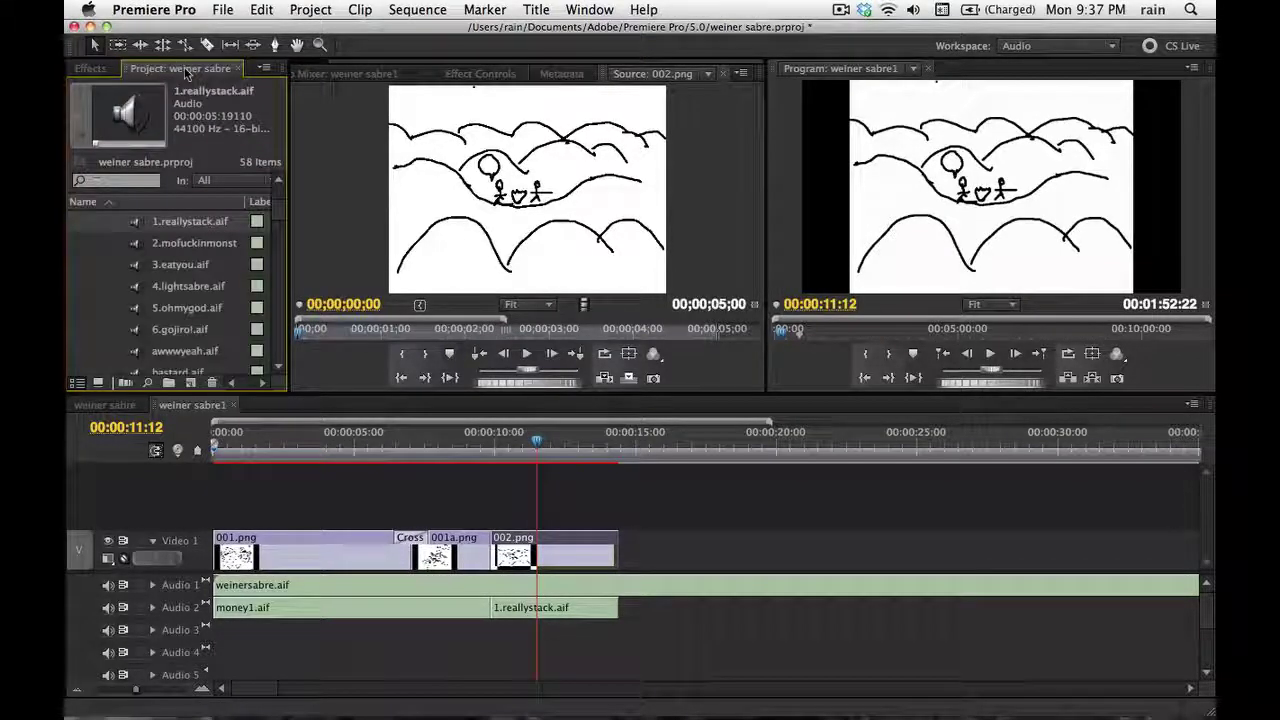
click(118, 181)
text(wind)
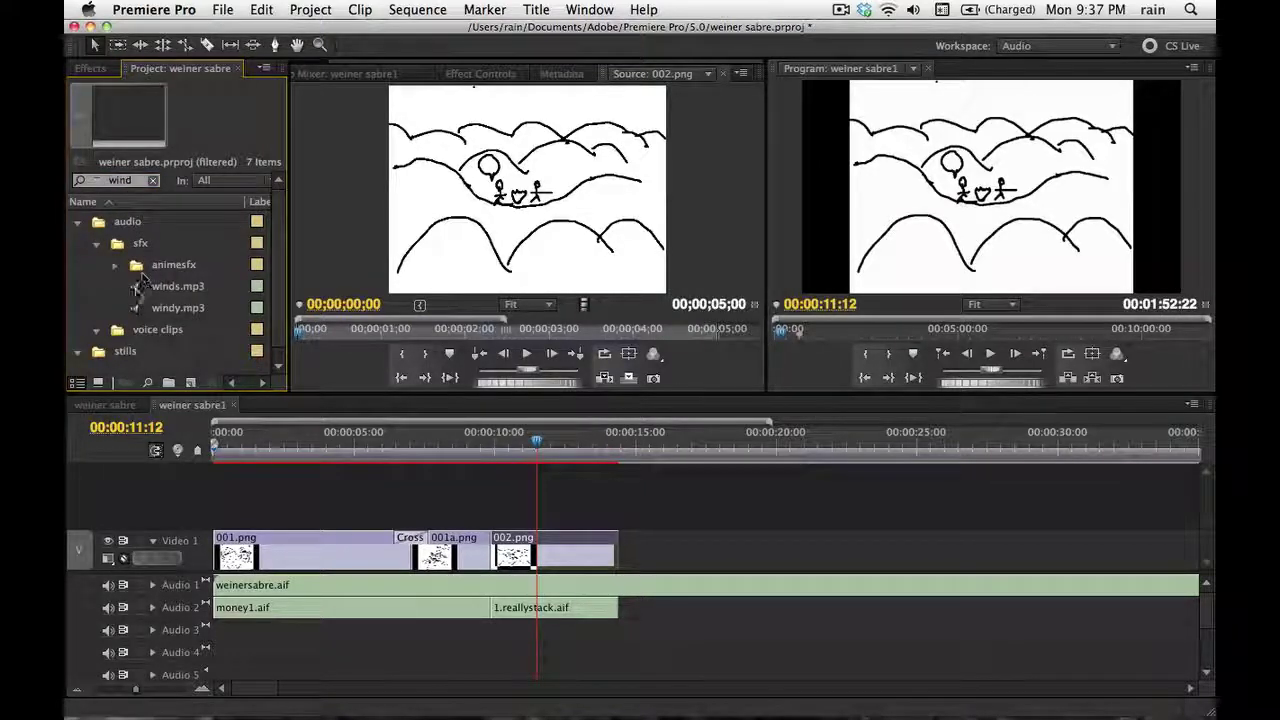
drag(137, 308, 496, 633)
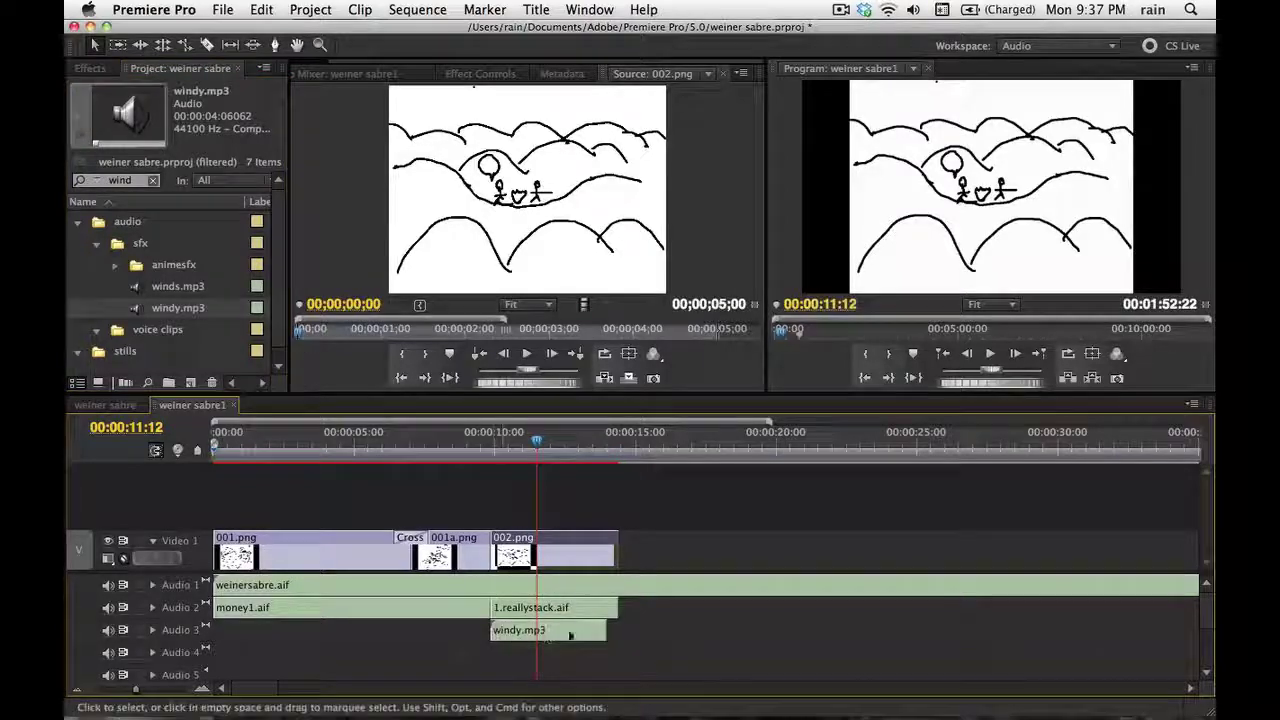
Extend the end of windy.mp3 on Audio 3 to the end of 002.png and play the section
drag(604, 630, 618, 631)
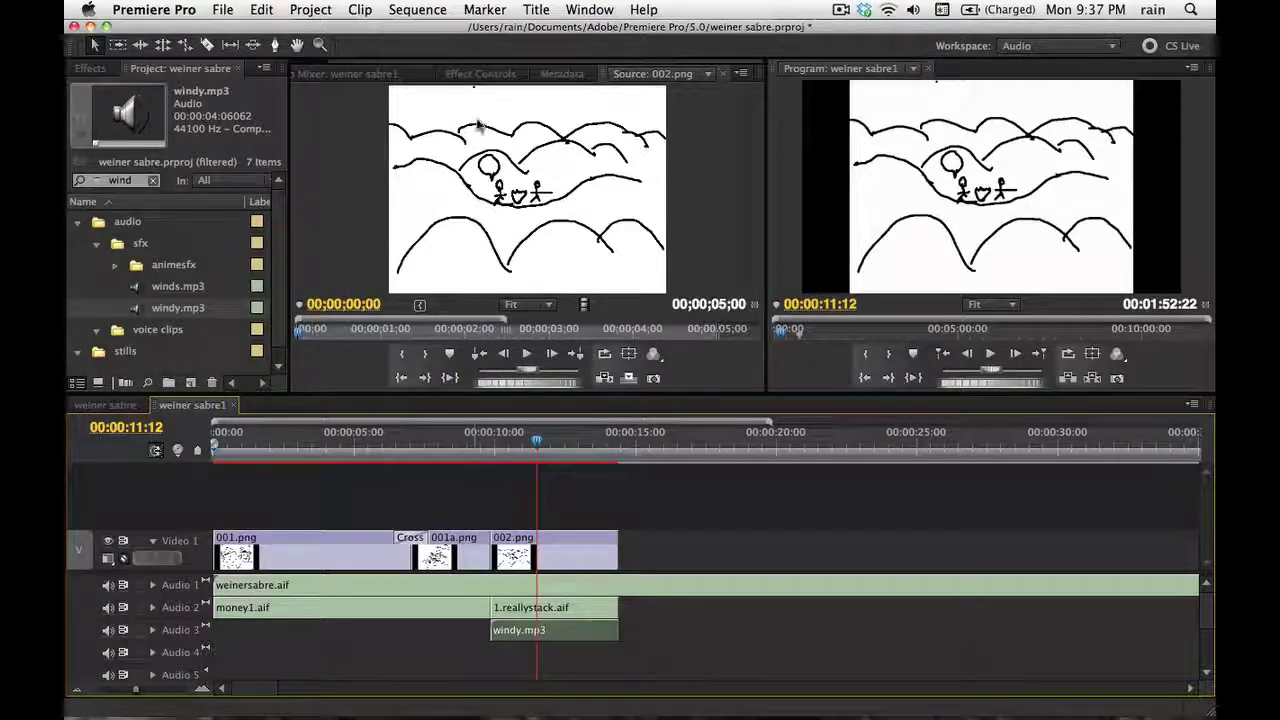
click(472, 449)
key(space)
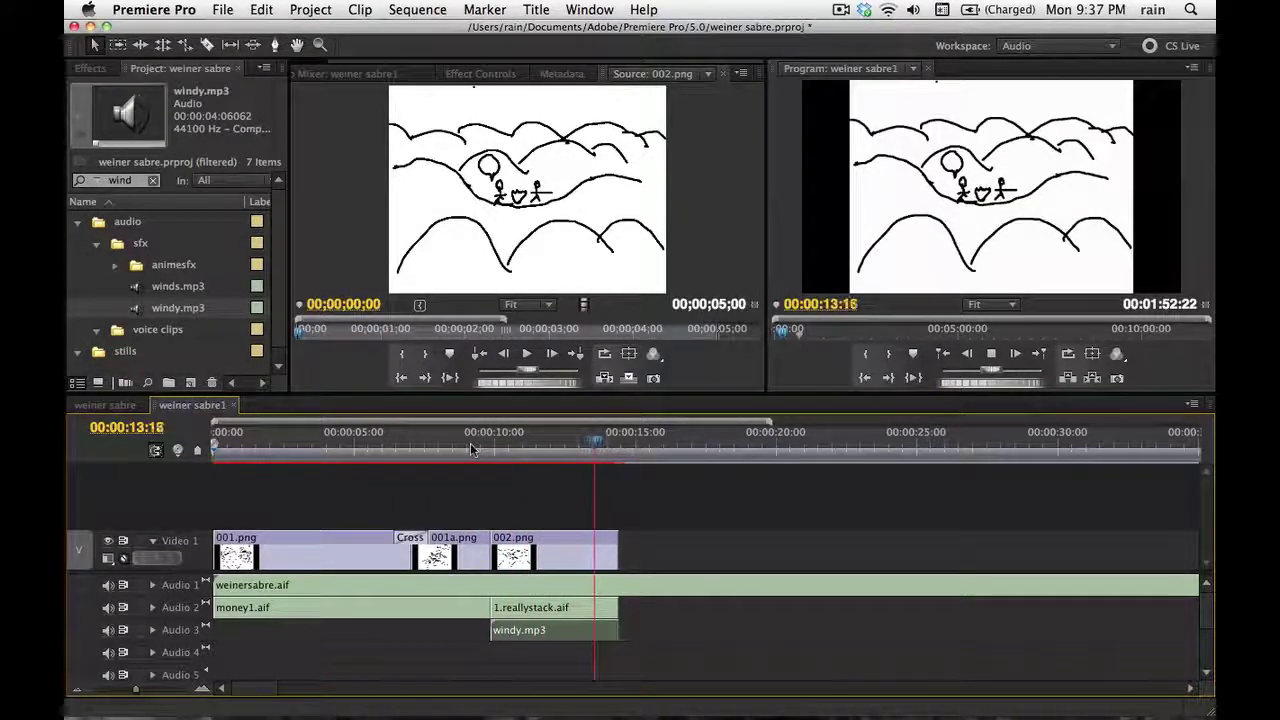
key(space)
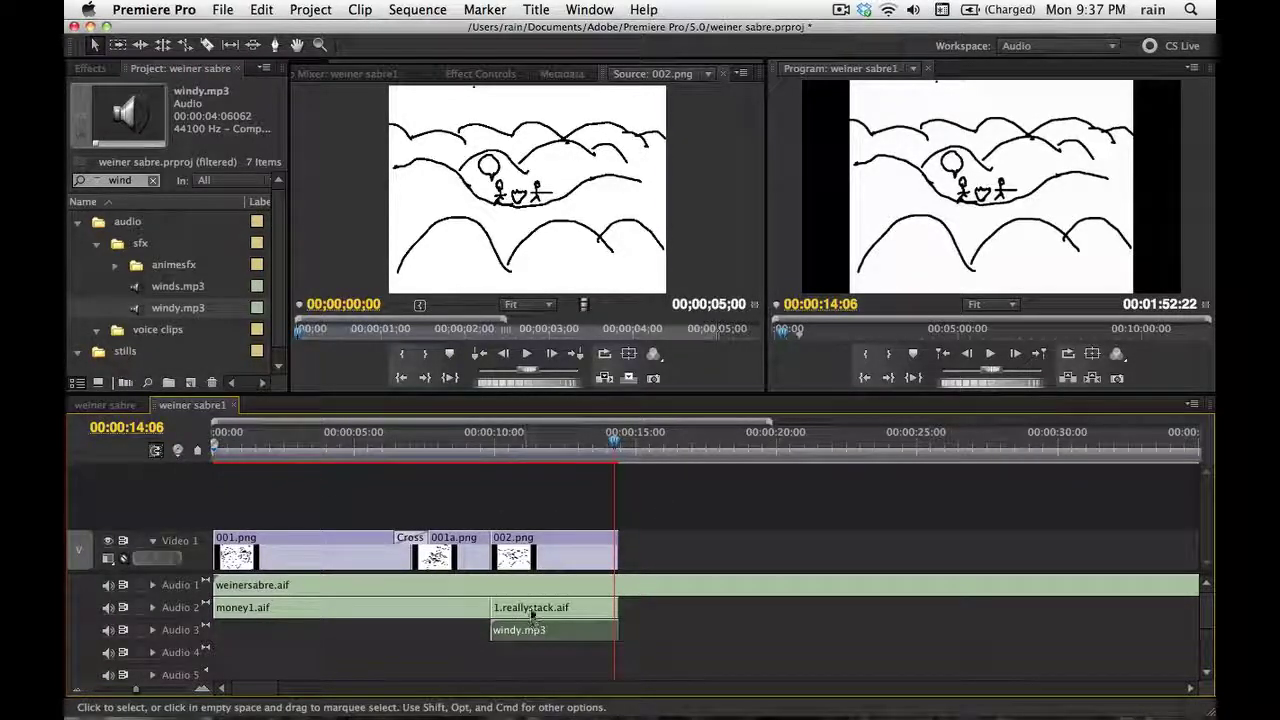
Clear the project search and place 003.png from the stills bin on Video 1 directly after 002.png
drag(613, 449, 616, 449)
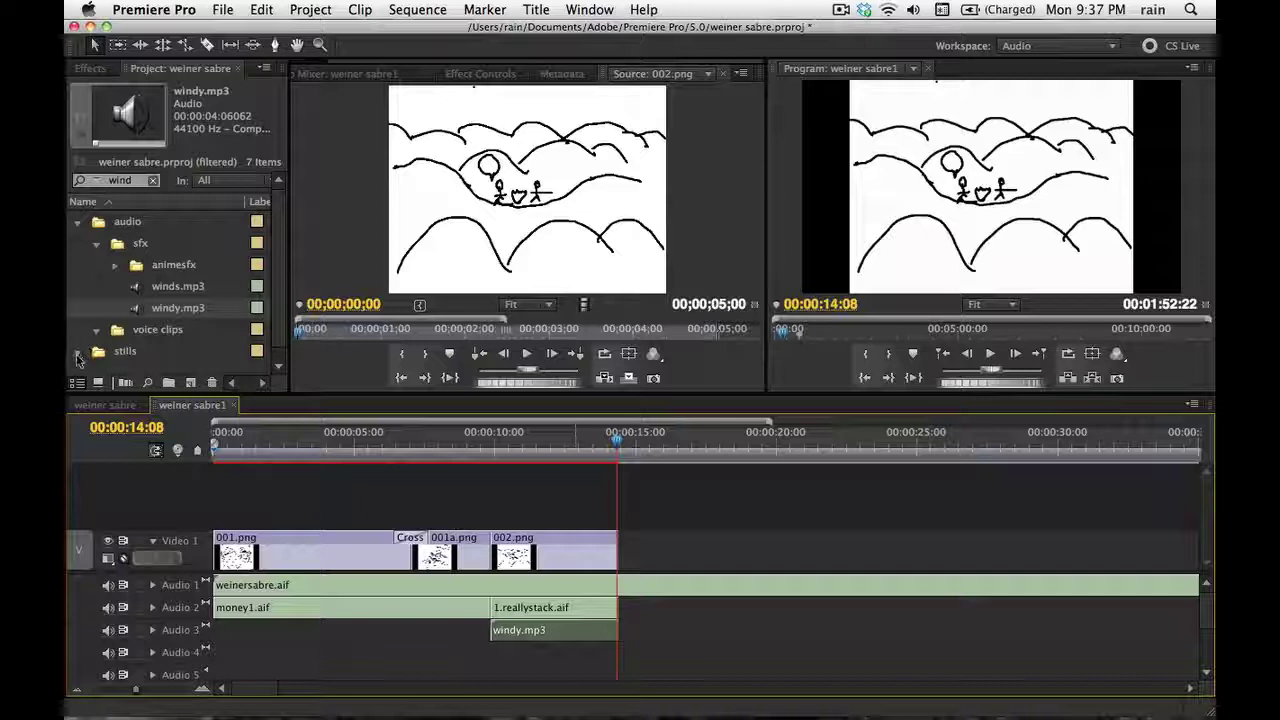
click(252, 375)
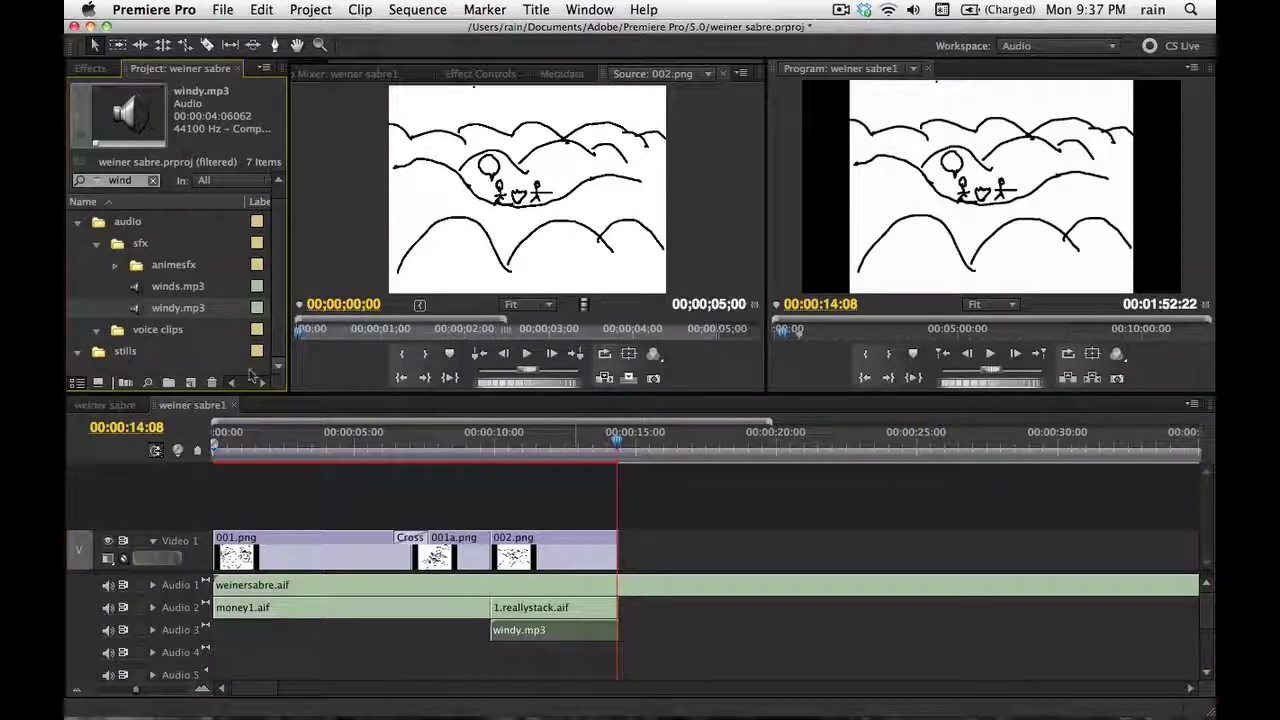
click(156, 184)
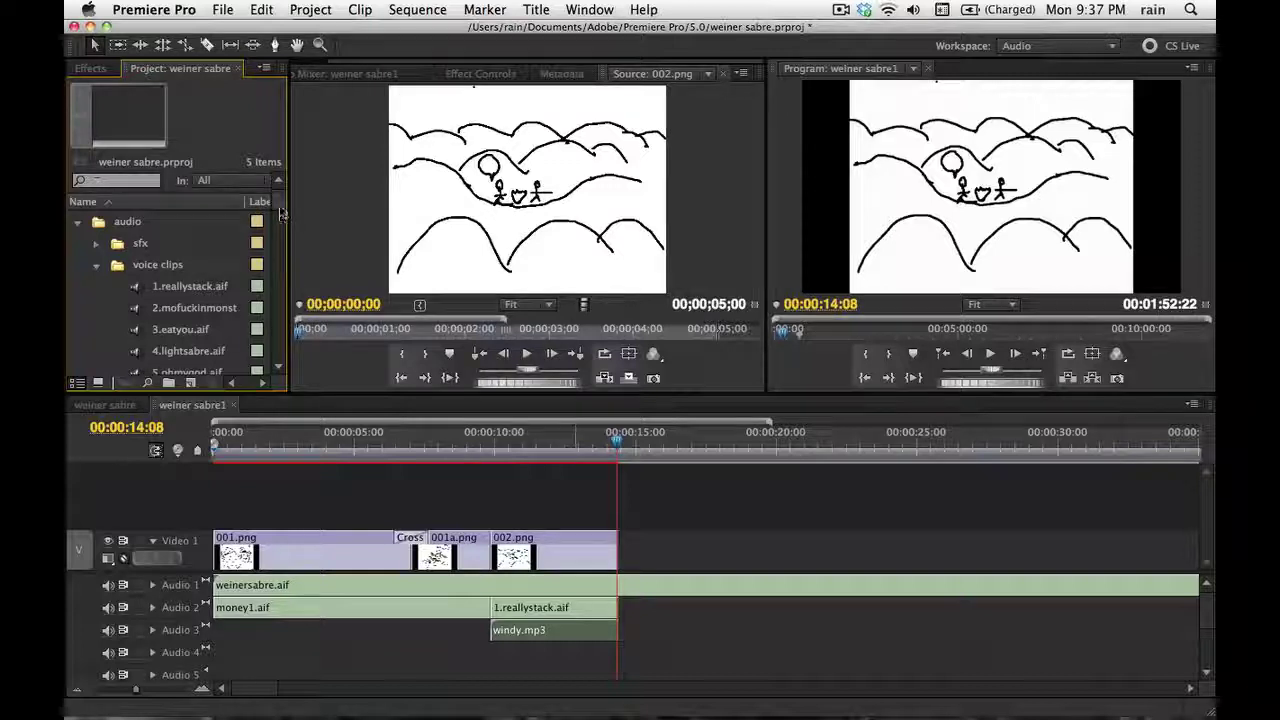
drag(280, 208, 276, 297)
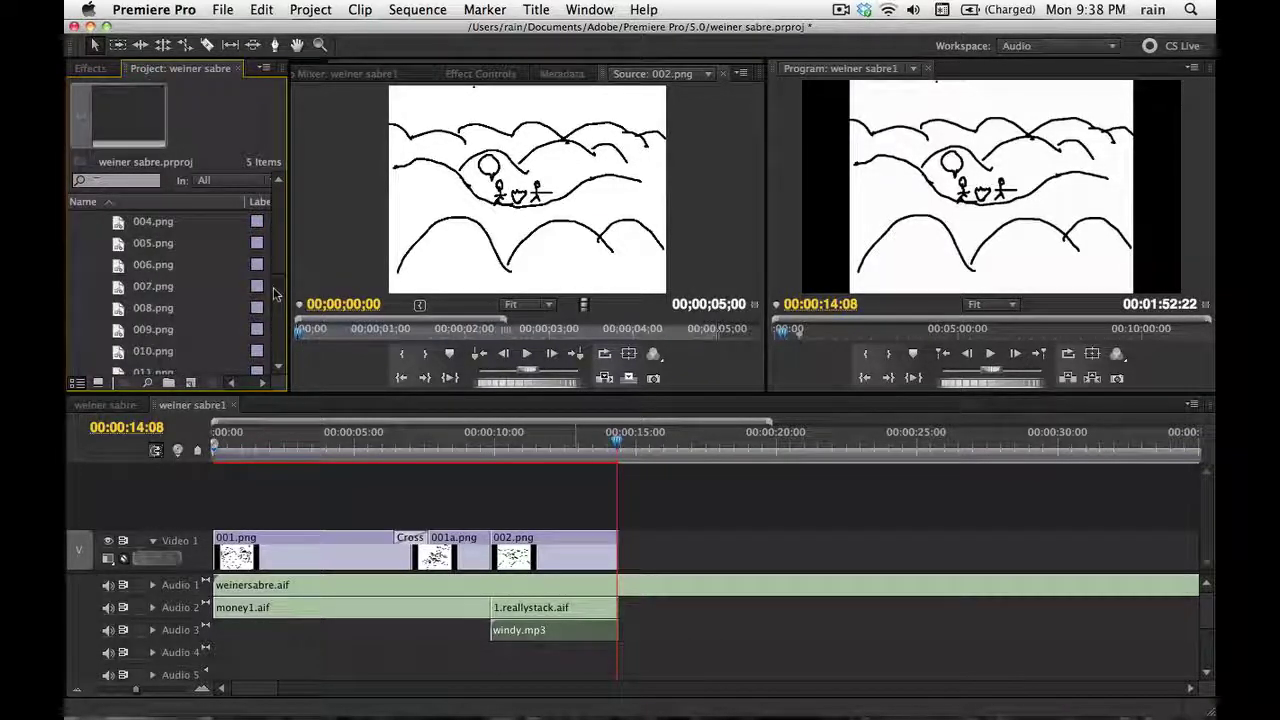
double_click(130, 244)
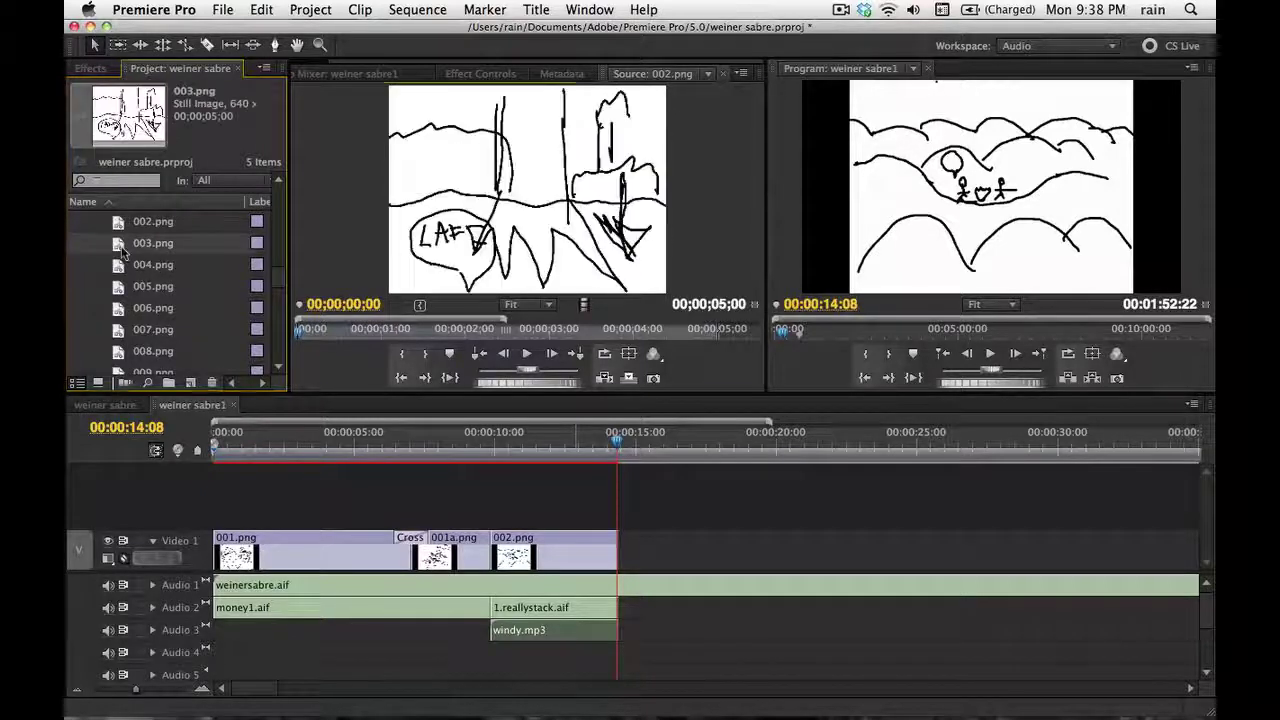
drag(527, 218, 623, 513)
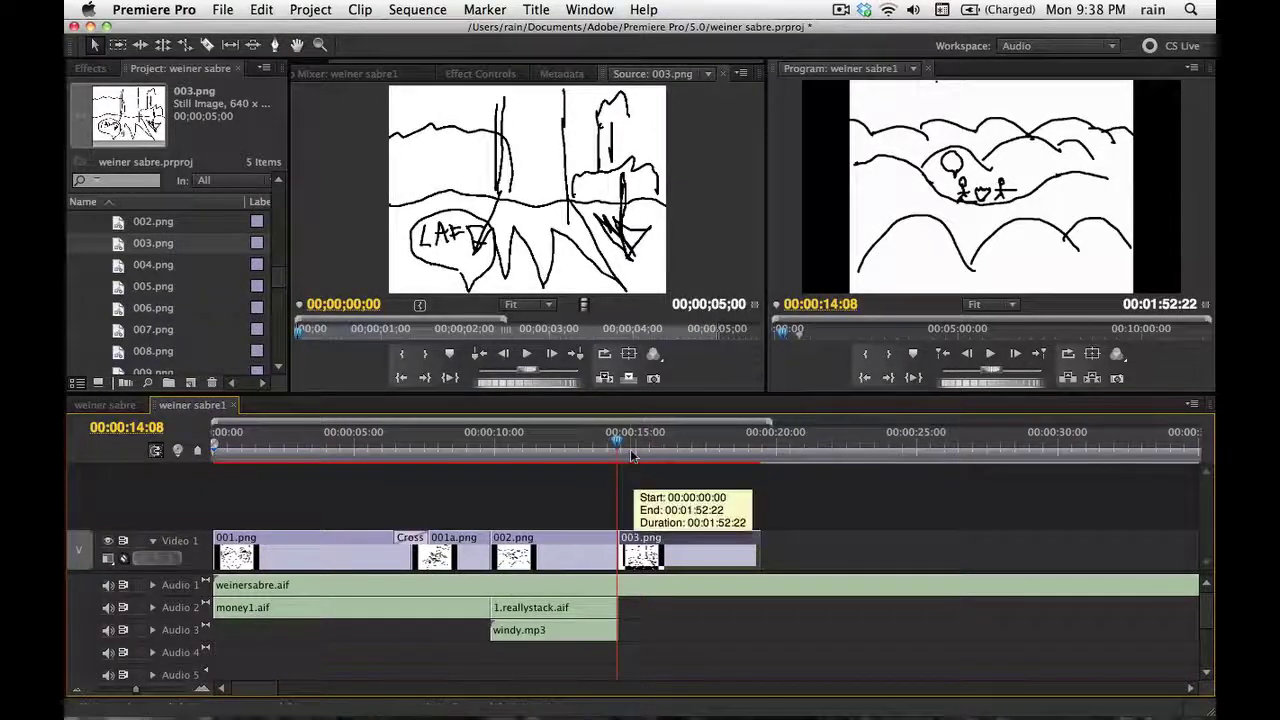
drag(631, 455, 619, 455)
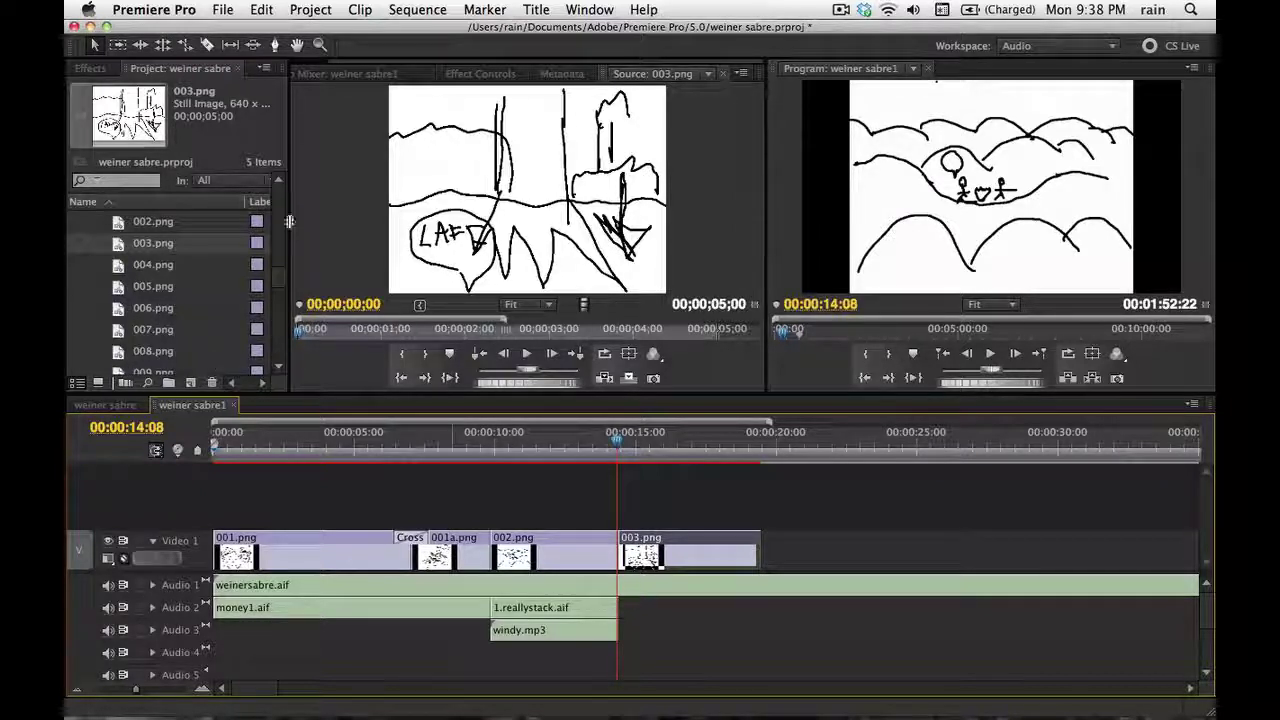
Open the finished weiner sabre sequence and play the stills around the one-minute mark to examine how they are timed to the sound
click(279, 185)
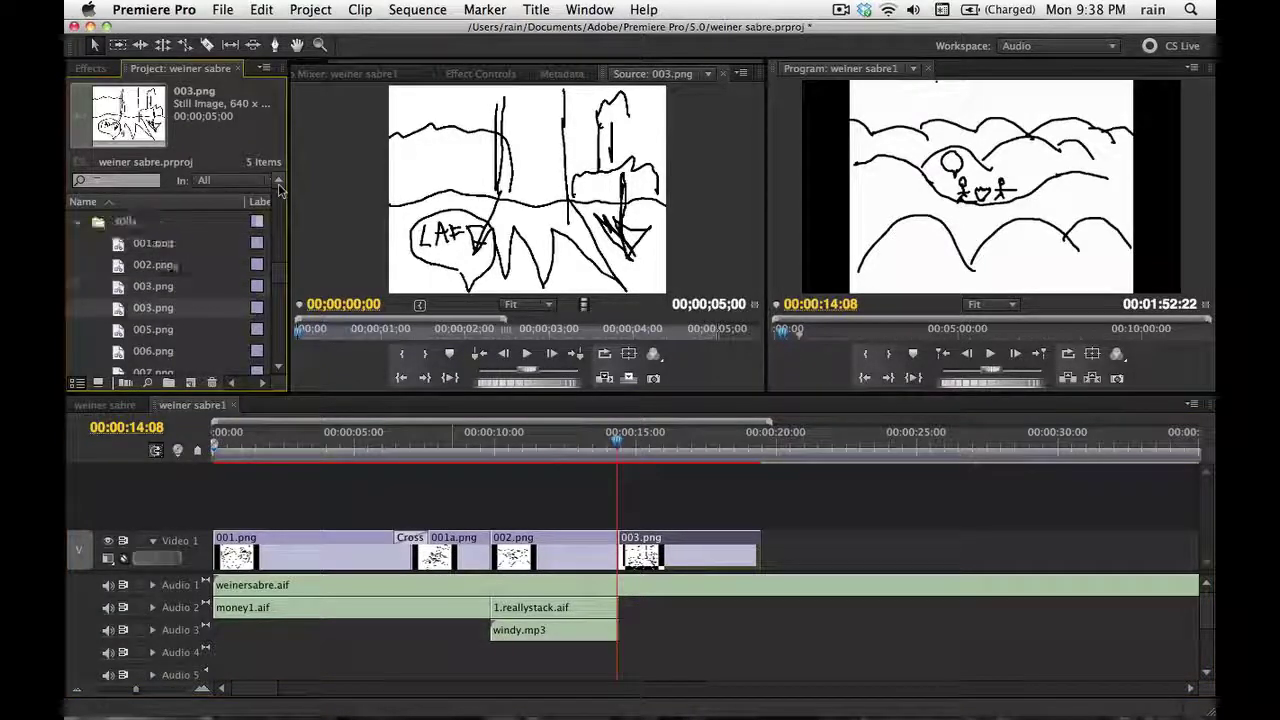
click(103, 405)
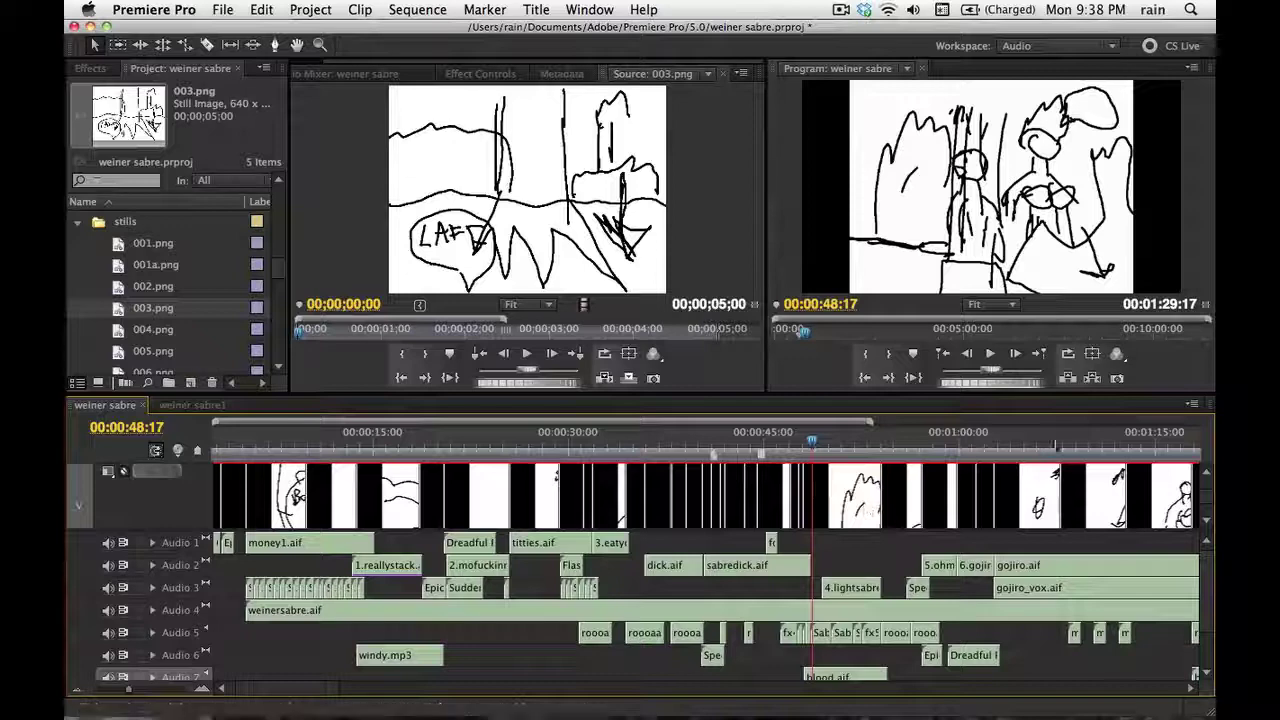
drag(1057, 446, 927, 452)
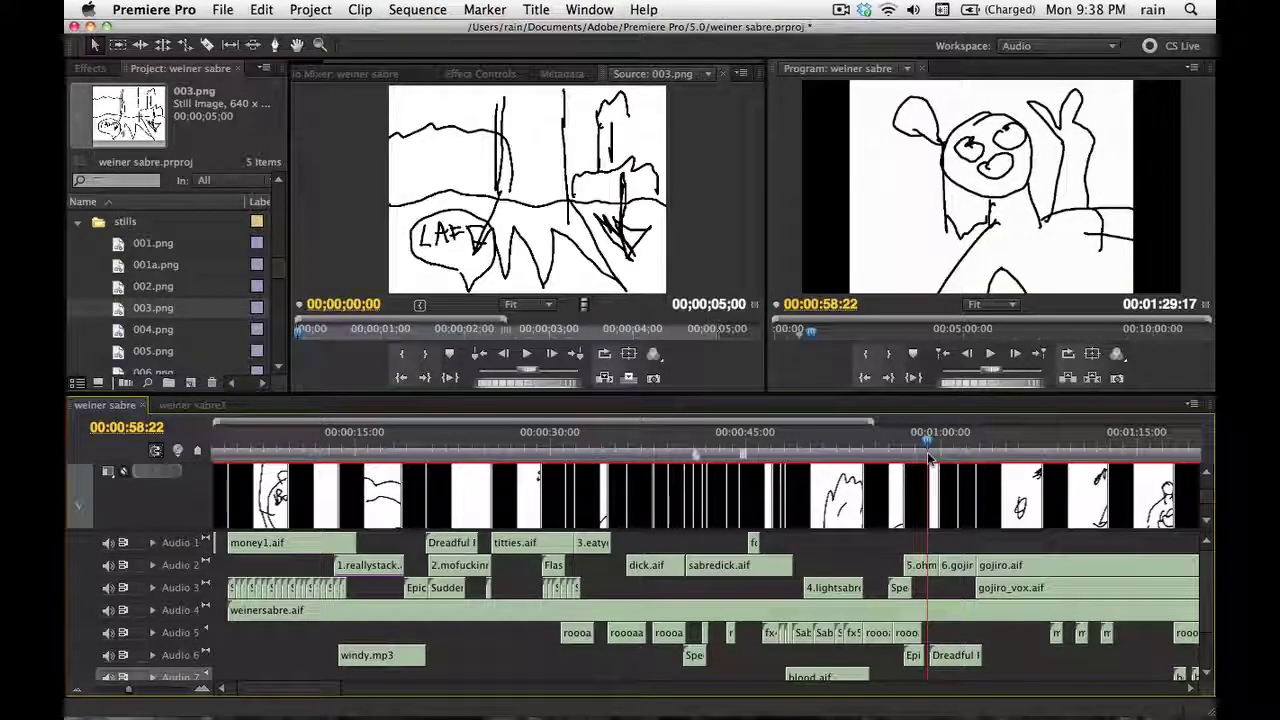
key(space)
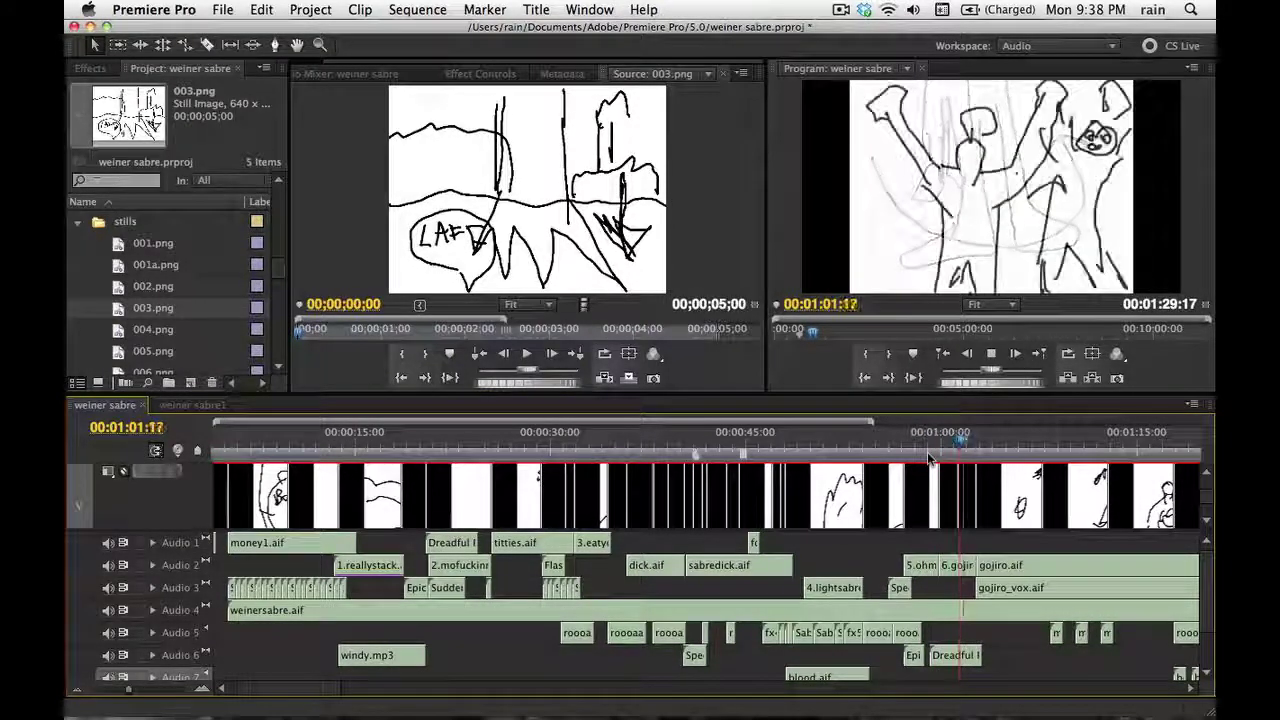
drag(915, 438, 911, 442)
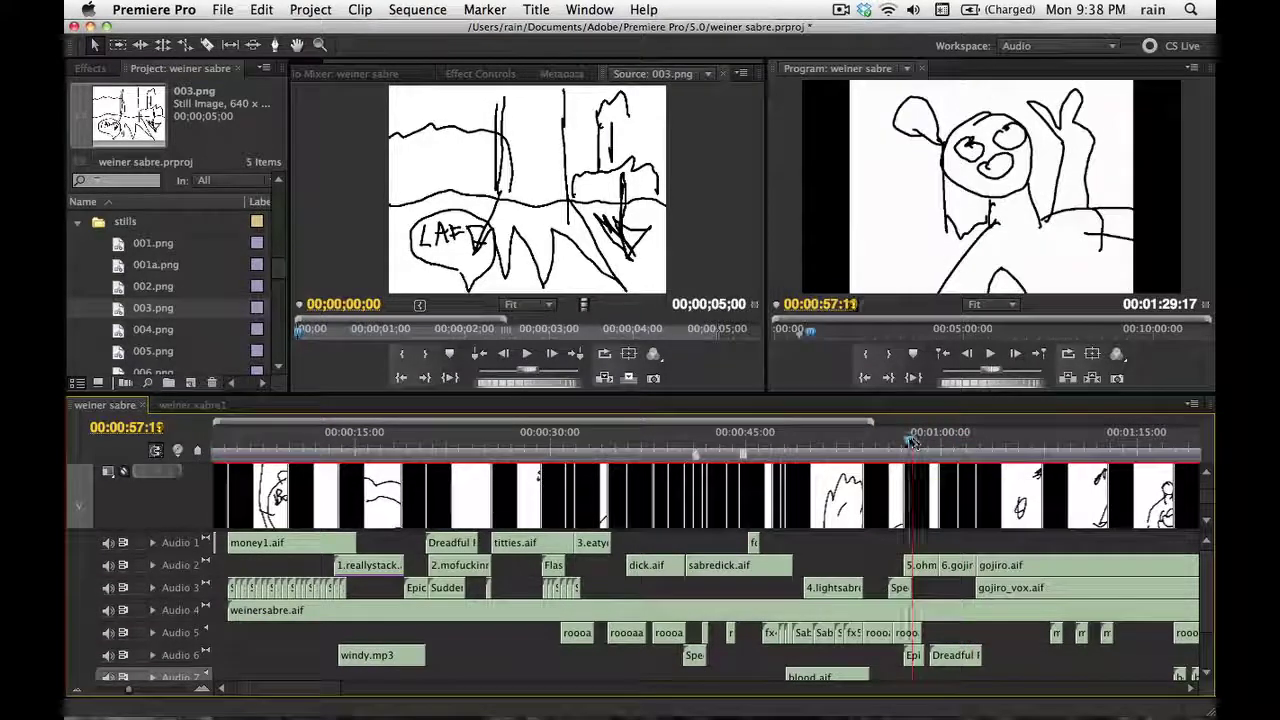
key(space)
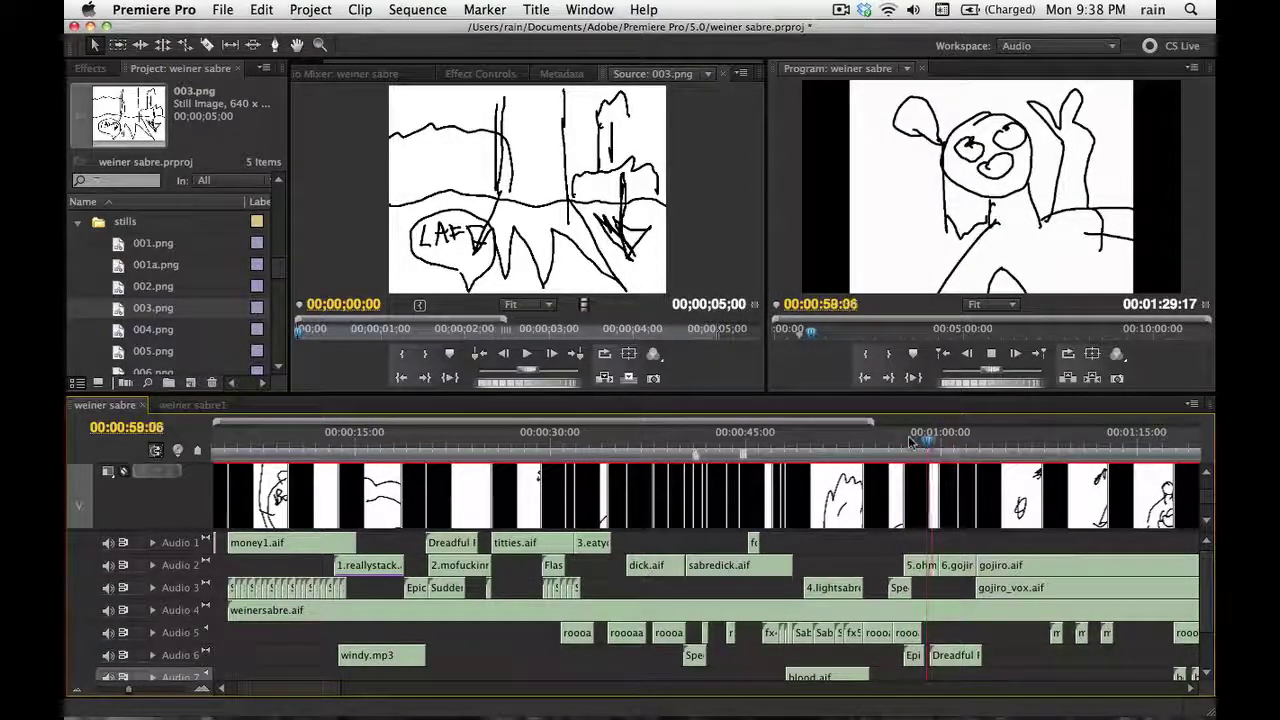
key(space)
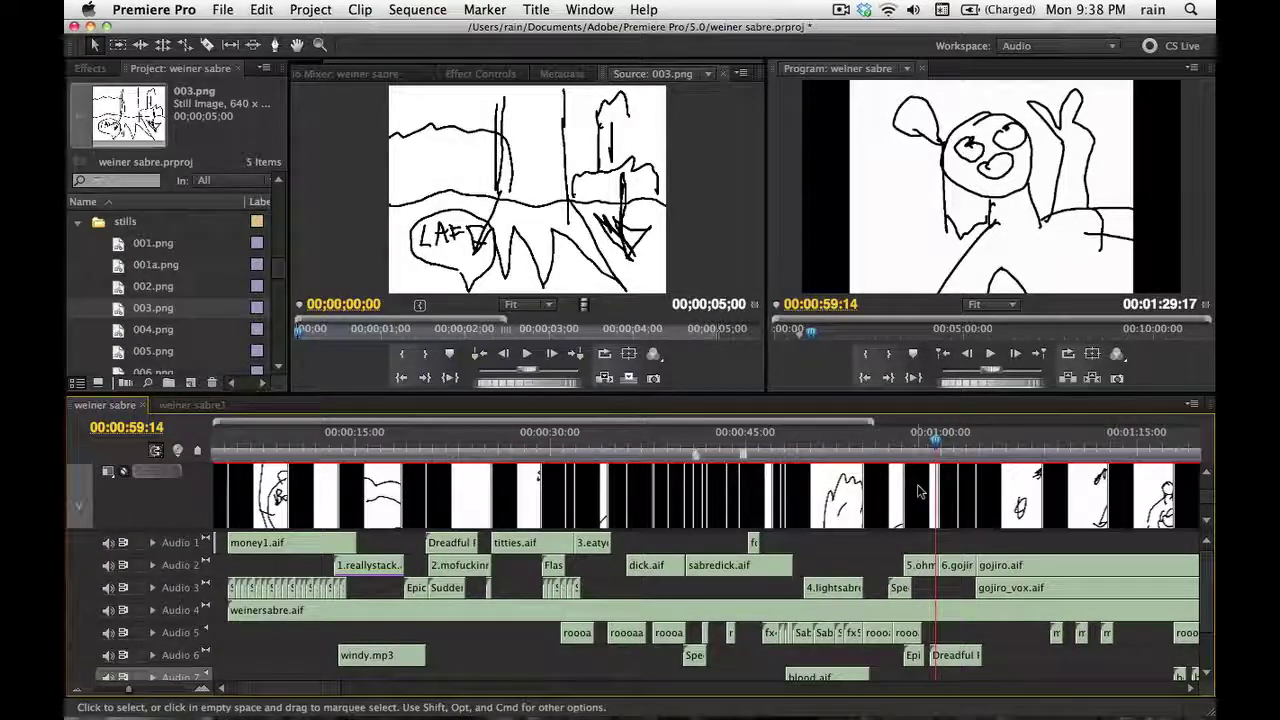
key(space)
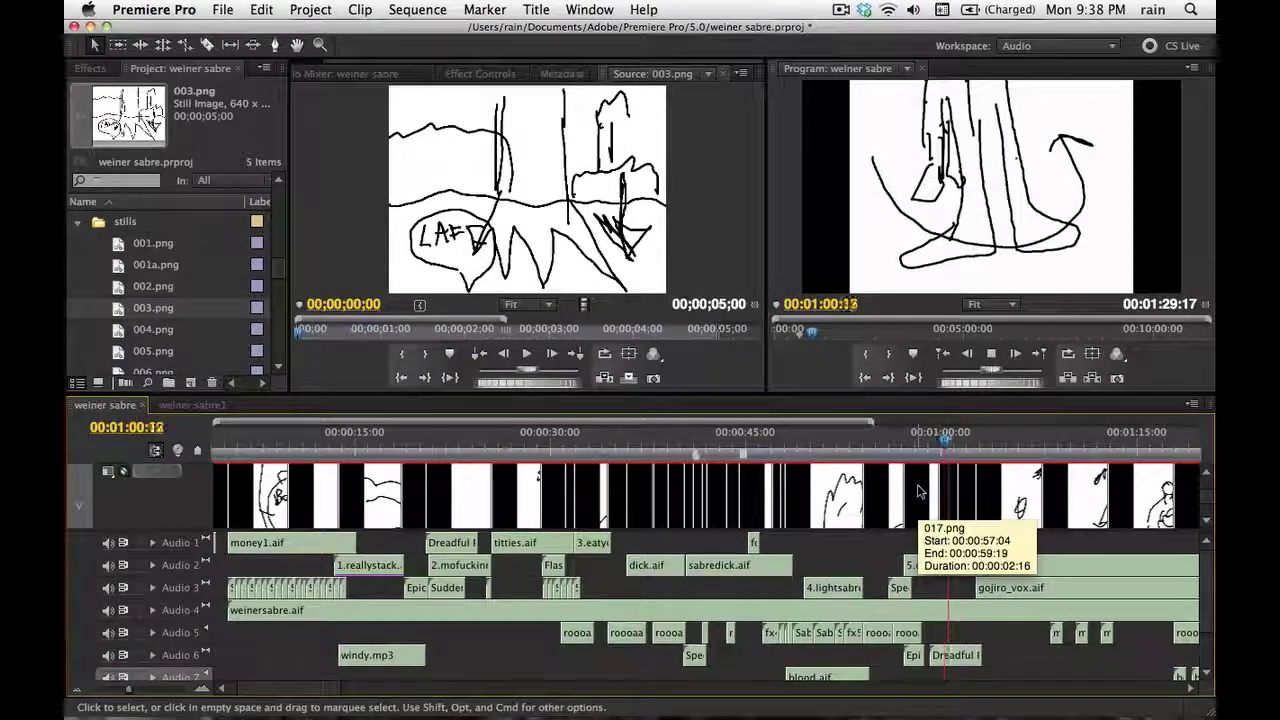
click(940, 452)
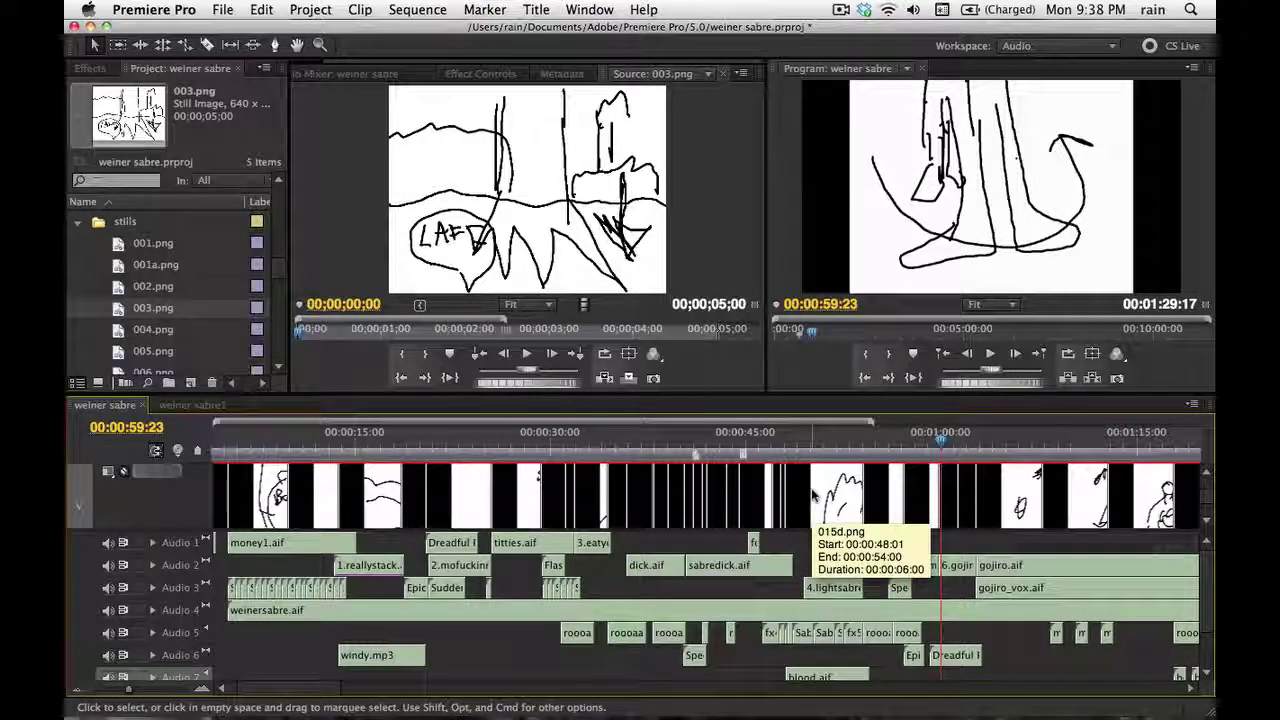
Return to the weiner sabre1 sequence, play across the cut from 002.png to 003.png, and park the playhead at the cut
click(194, 407)
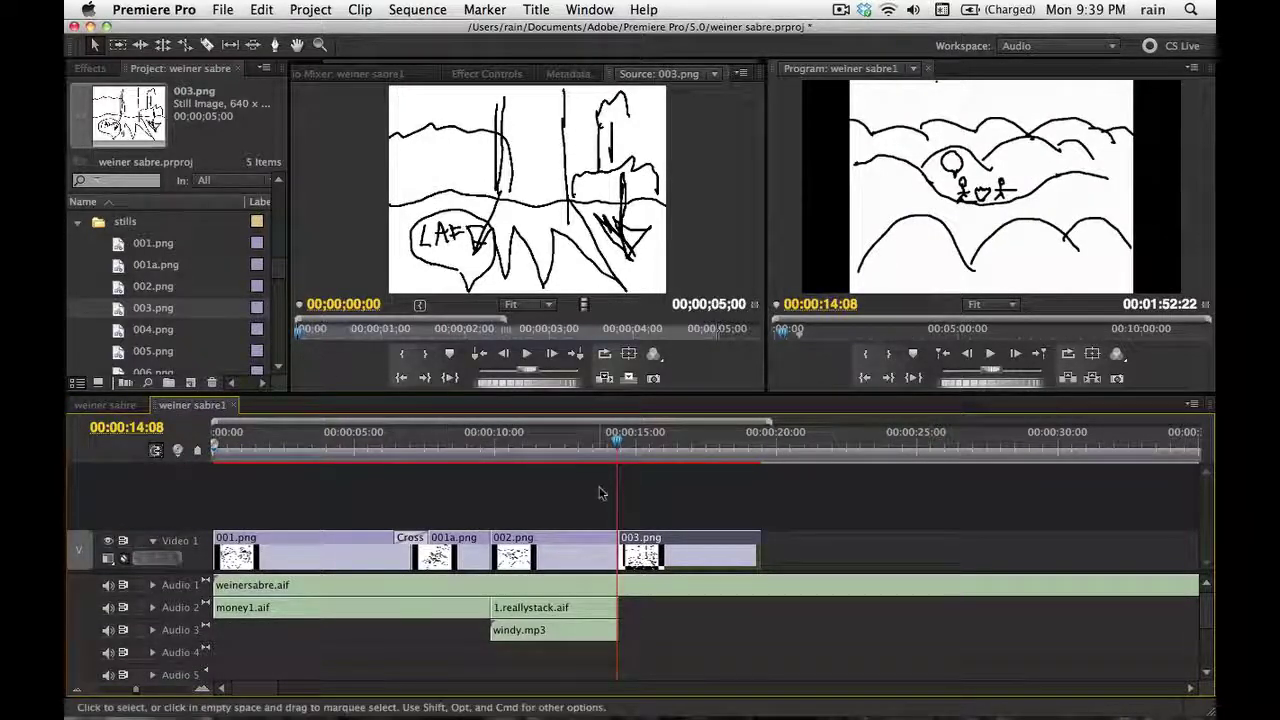
click(621, 447)
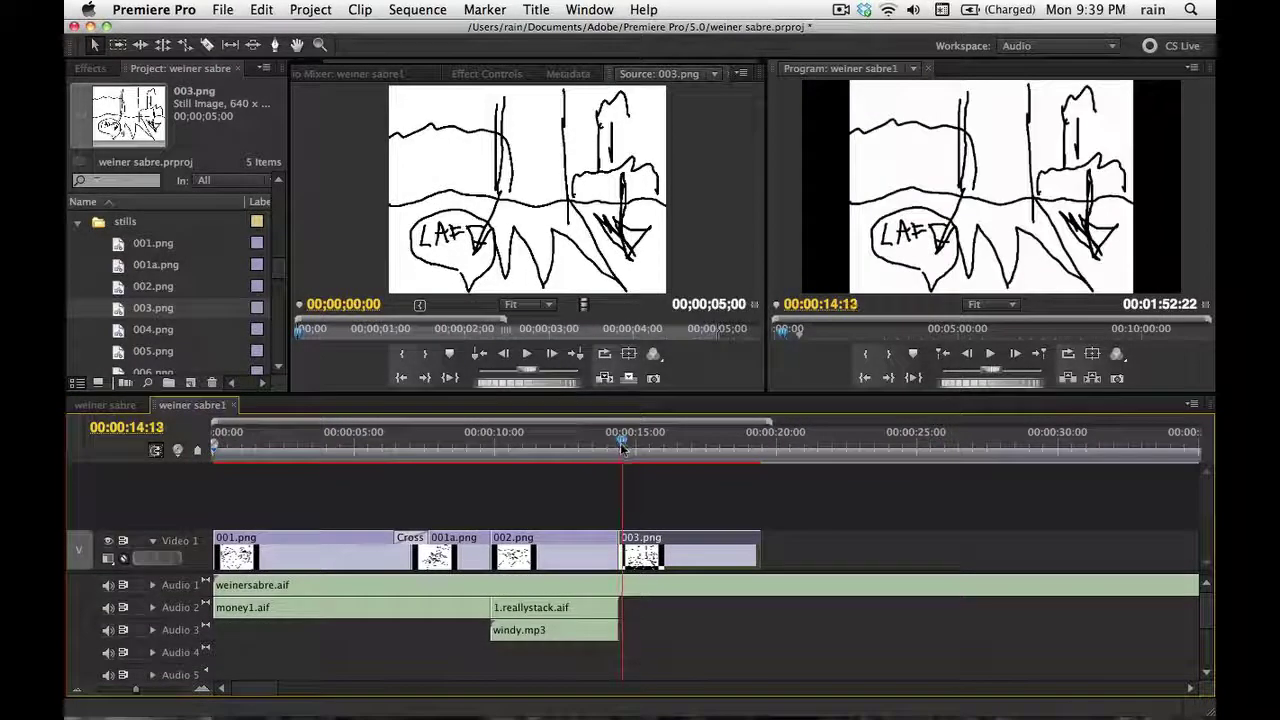
drag(621, 447, 574, 447)
key(space)
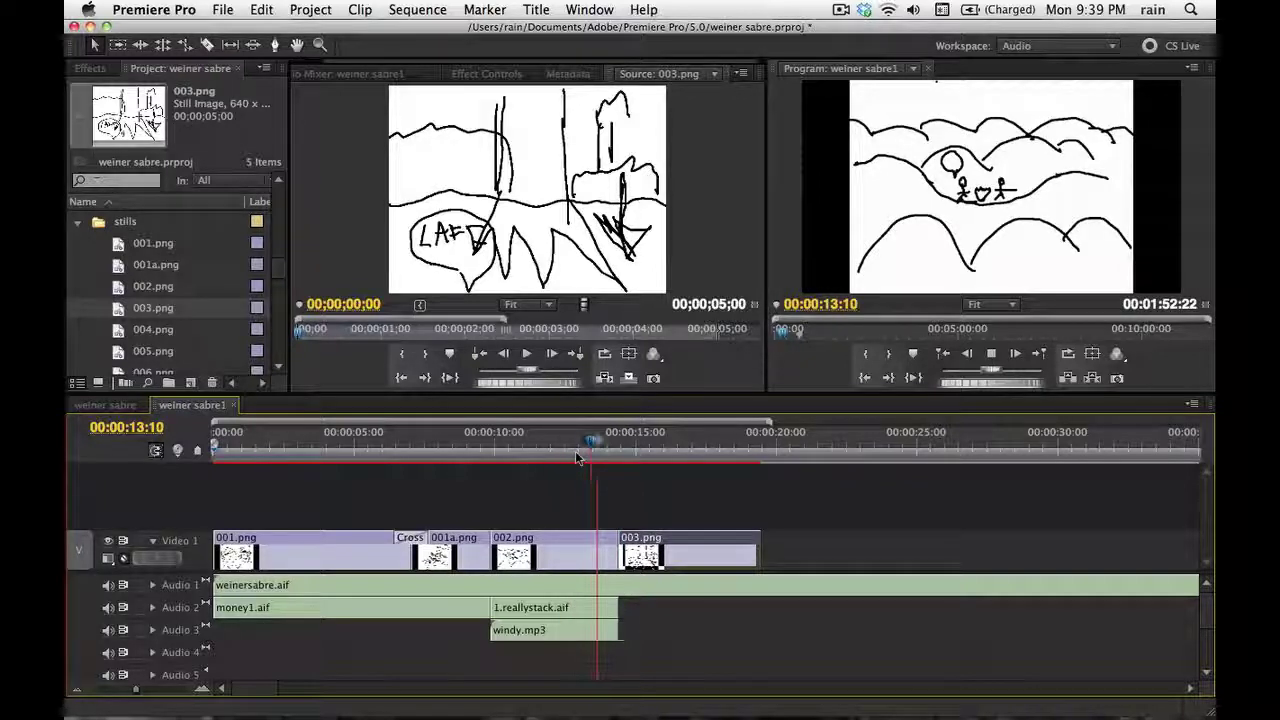
key(space)
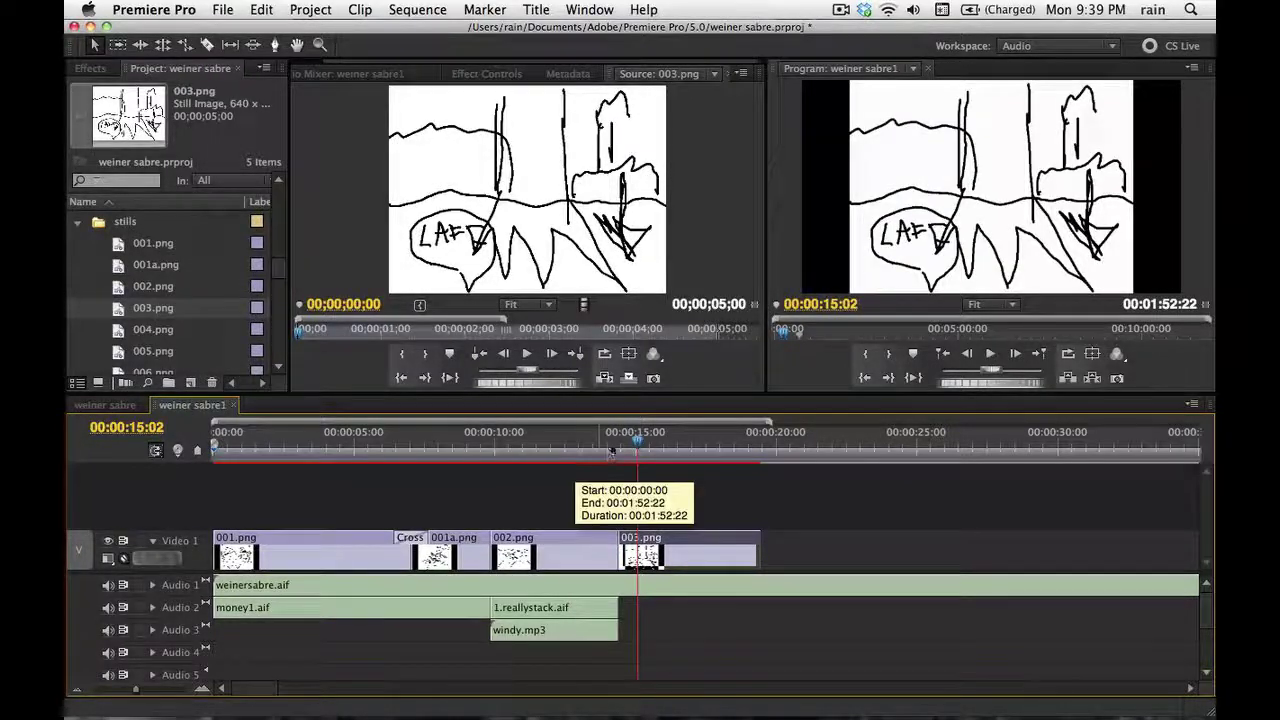
drag(612, 451, 619, 447)
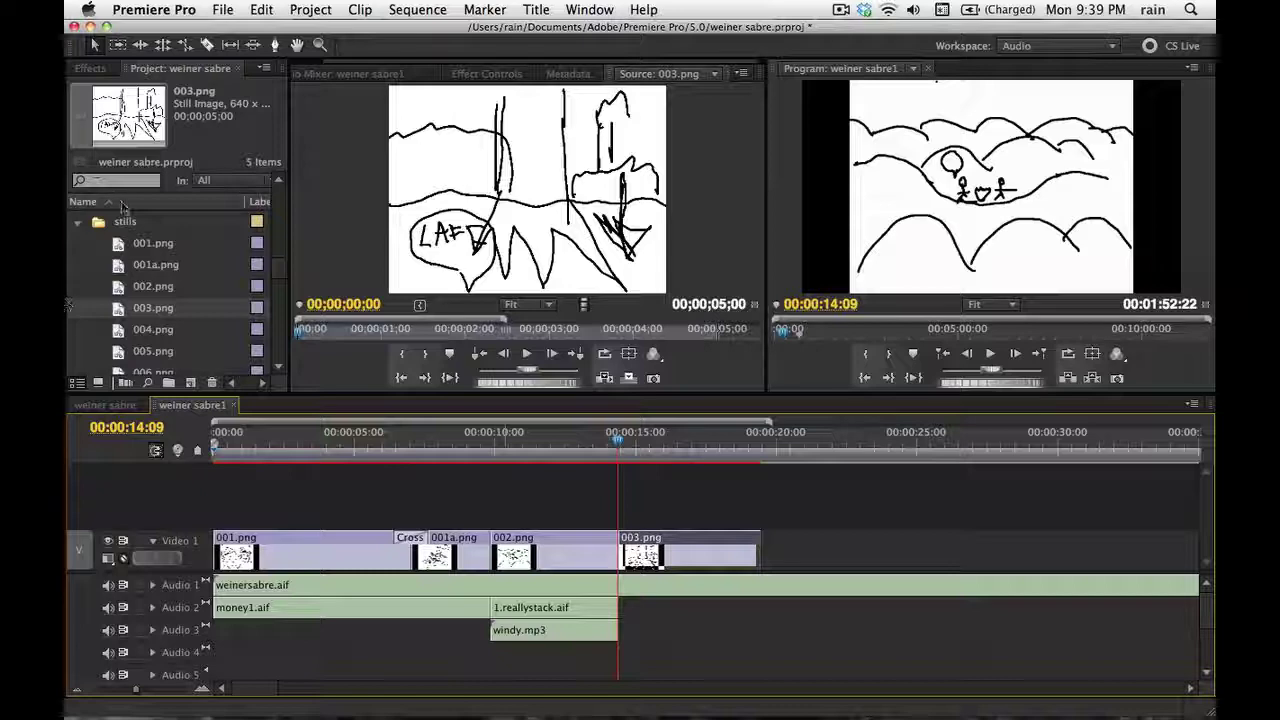
Filter the project items by "shock" to find a shock sound effect
click(115, 180)
text(s)
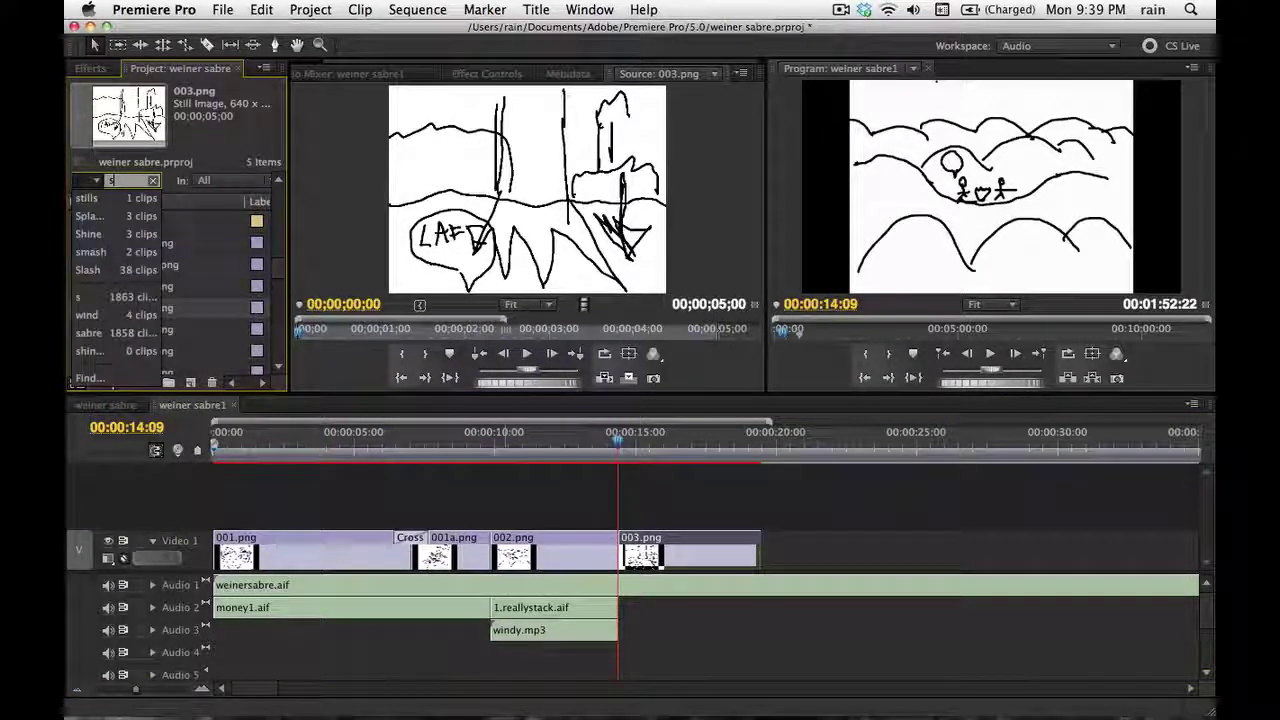
text(urpis)
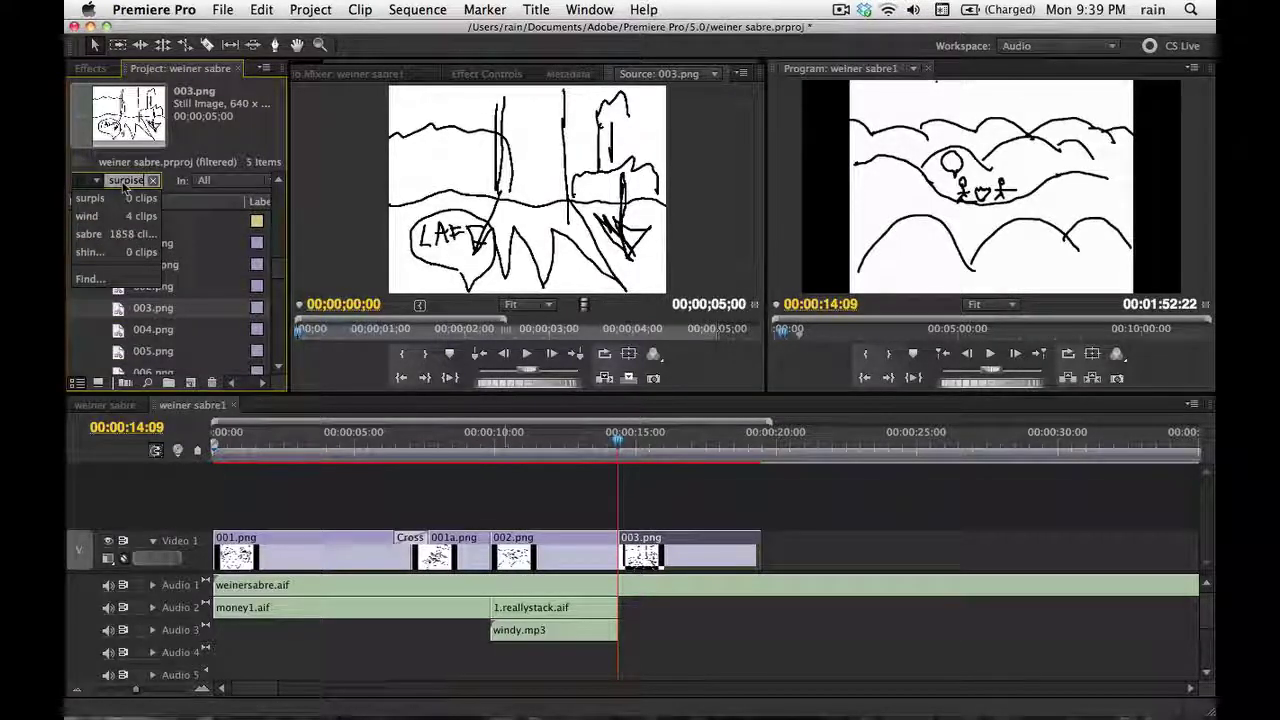
key(BackSpace)
key(BackSpace)
key(BackSpace)
key(BackSpace)
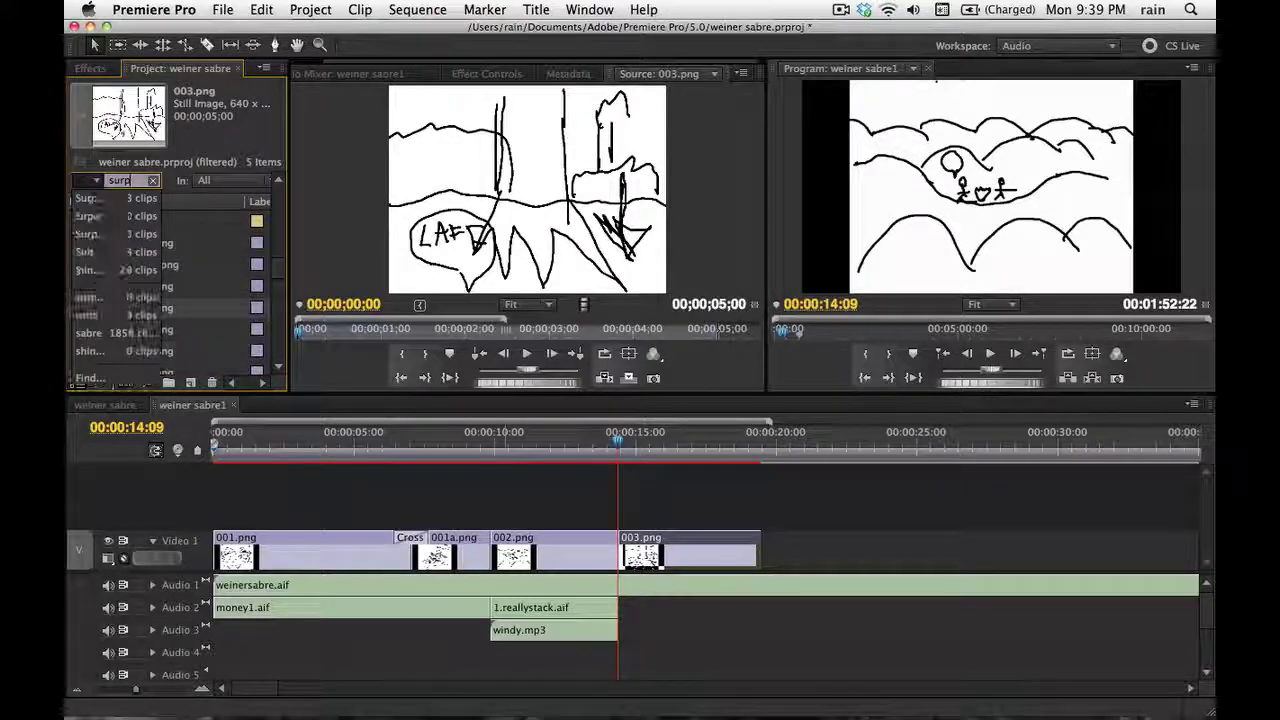
text(shick)
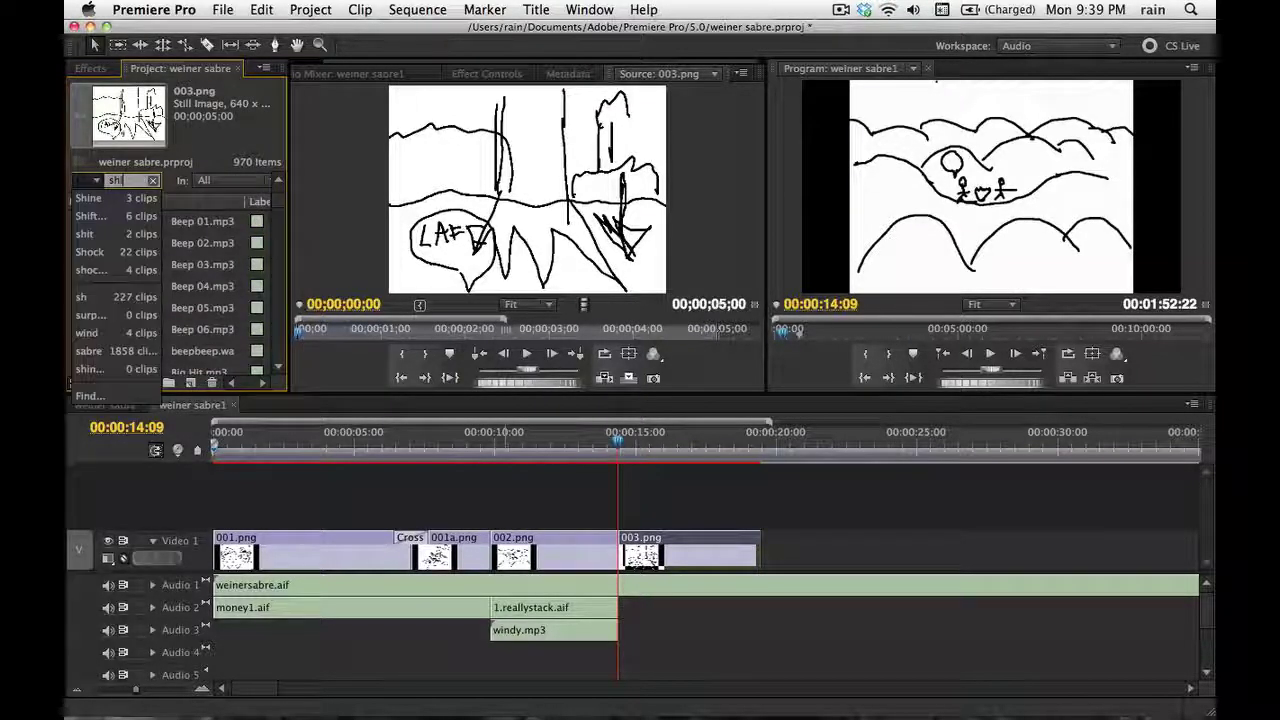
key(BackSpace)
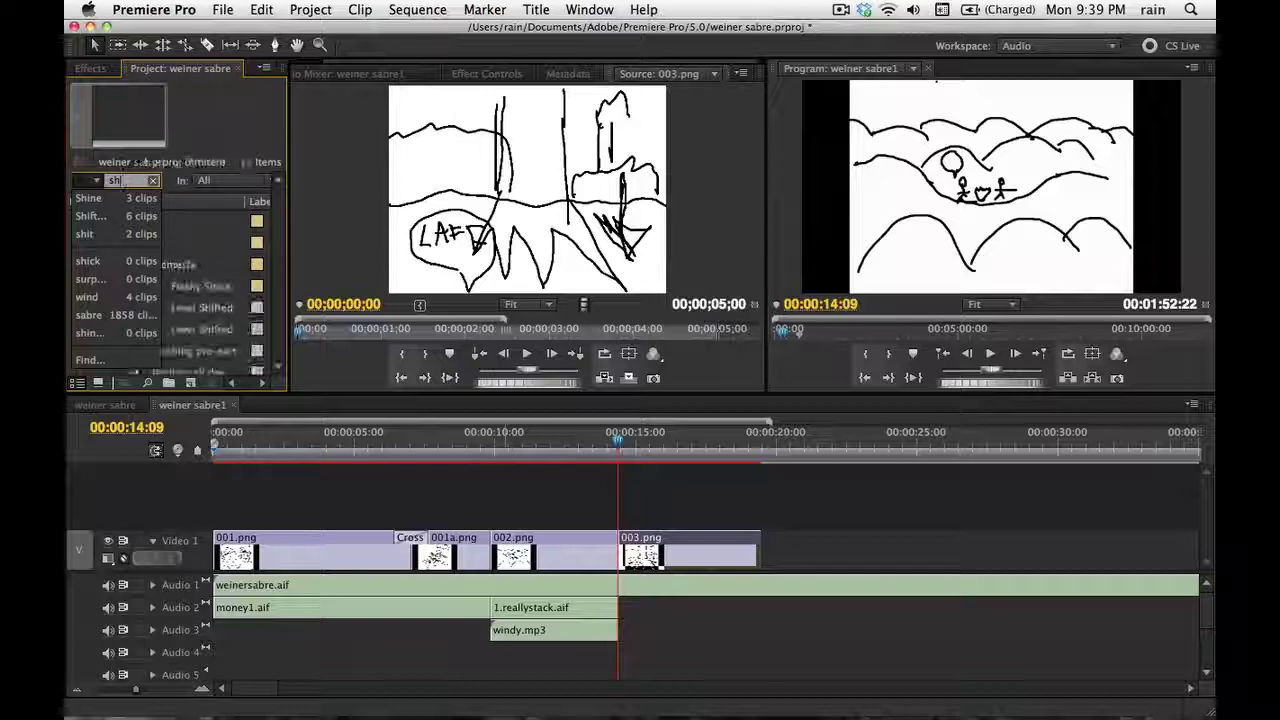
text(ock)
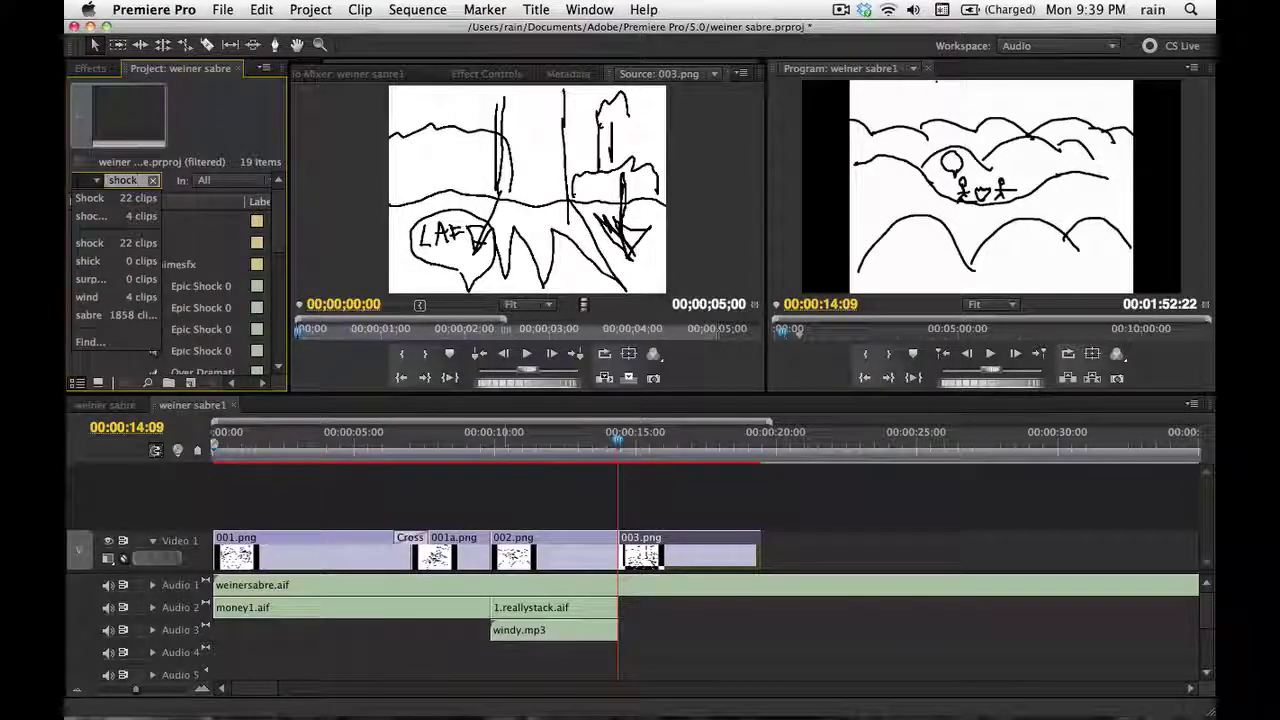
click(162, 229)
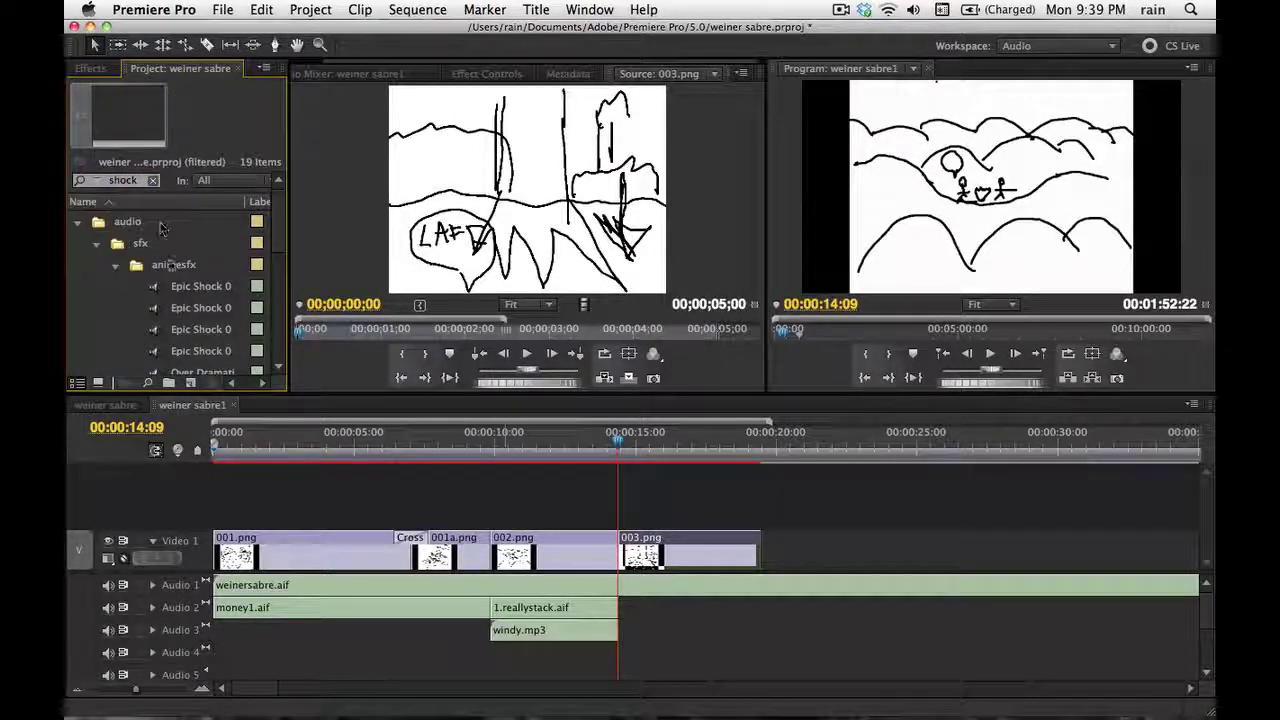
Place Epic Shock 01.mp3 on Audio 2 at the start of 003.png and trim the end of 003.png to match the sound
click(152, 286)
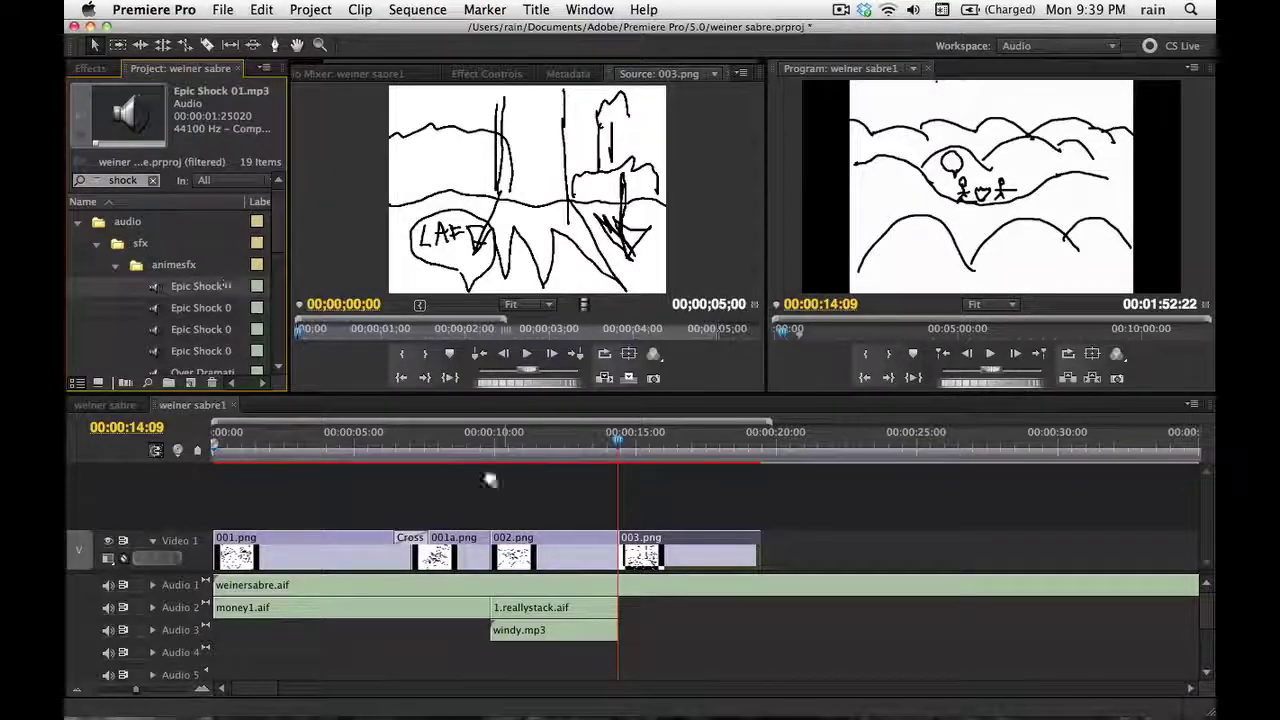
drag(489, 480, 628, 607)
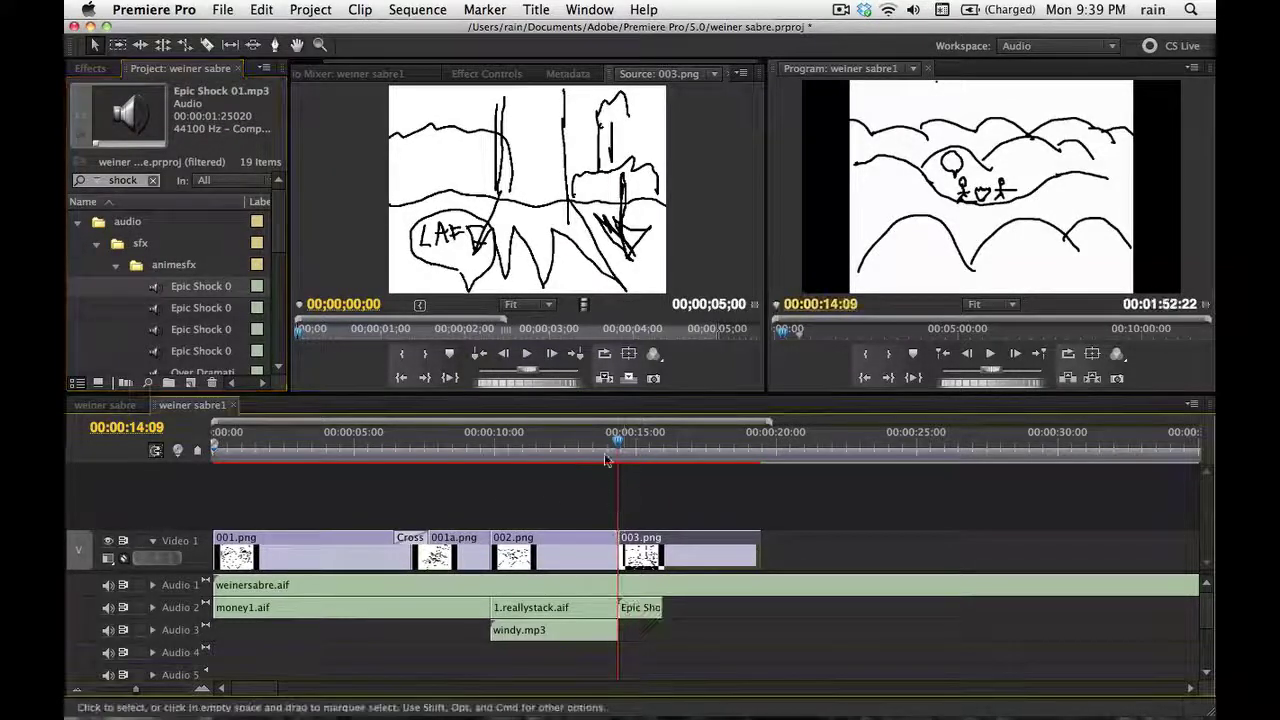
click(593, 452)
key(space)
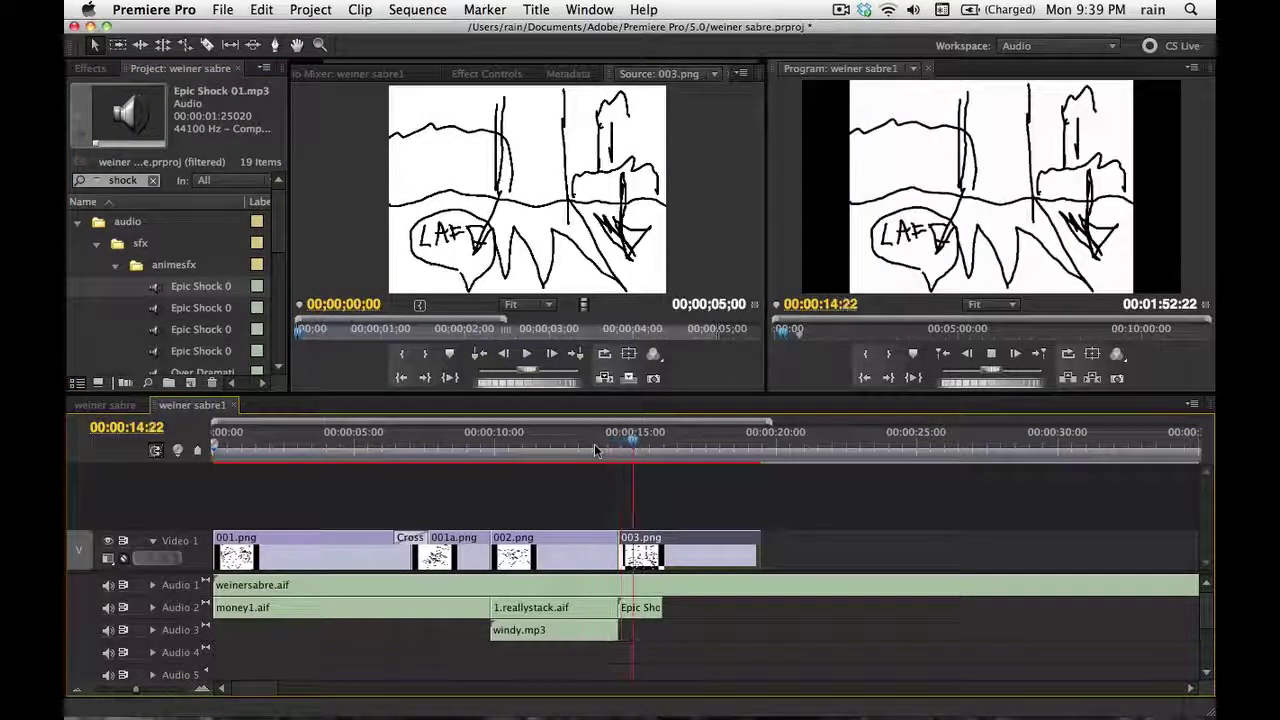
key(space)
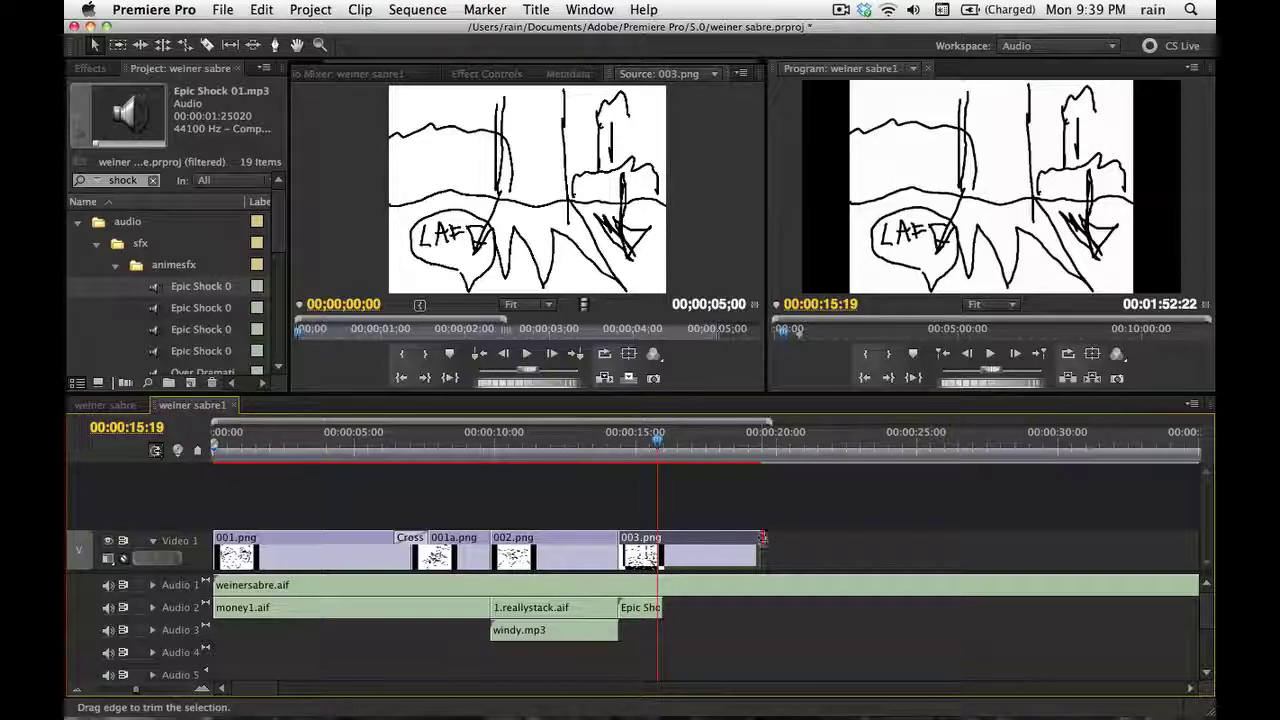
drag(762, 538, 660, 538)
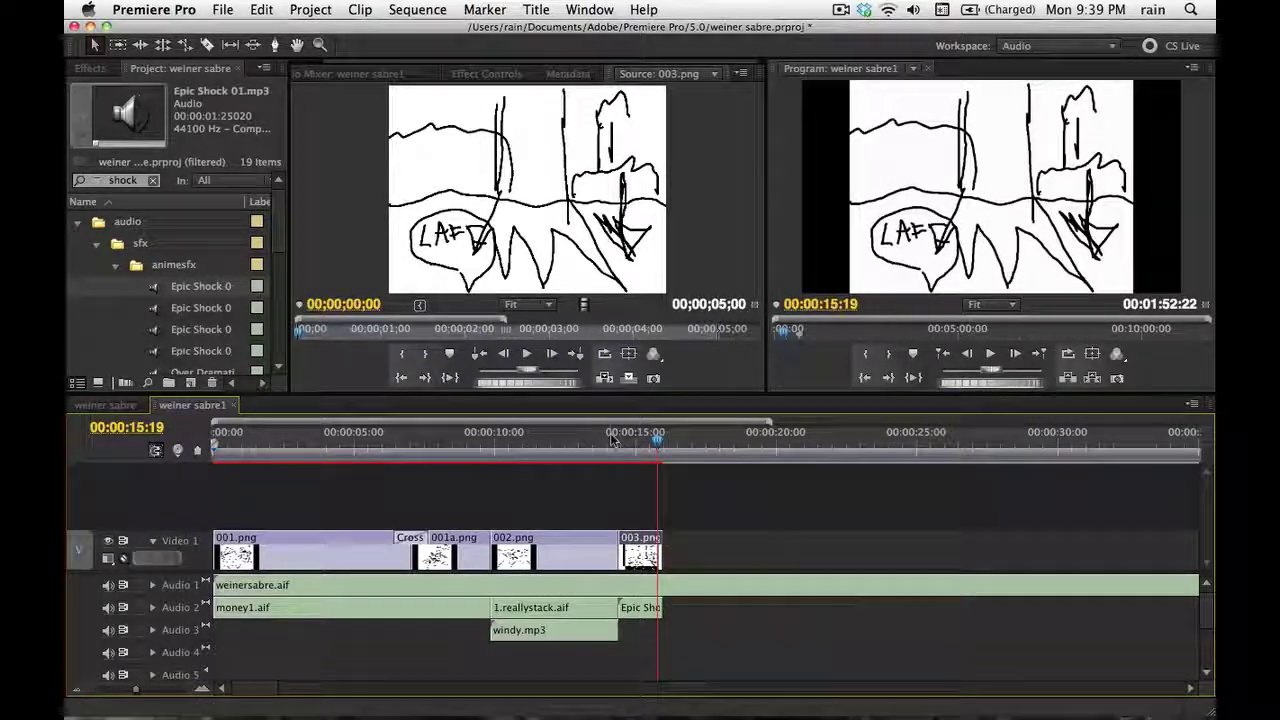
drag(657, 445, 660, 450)
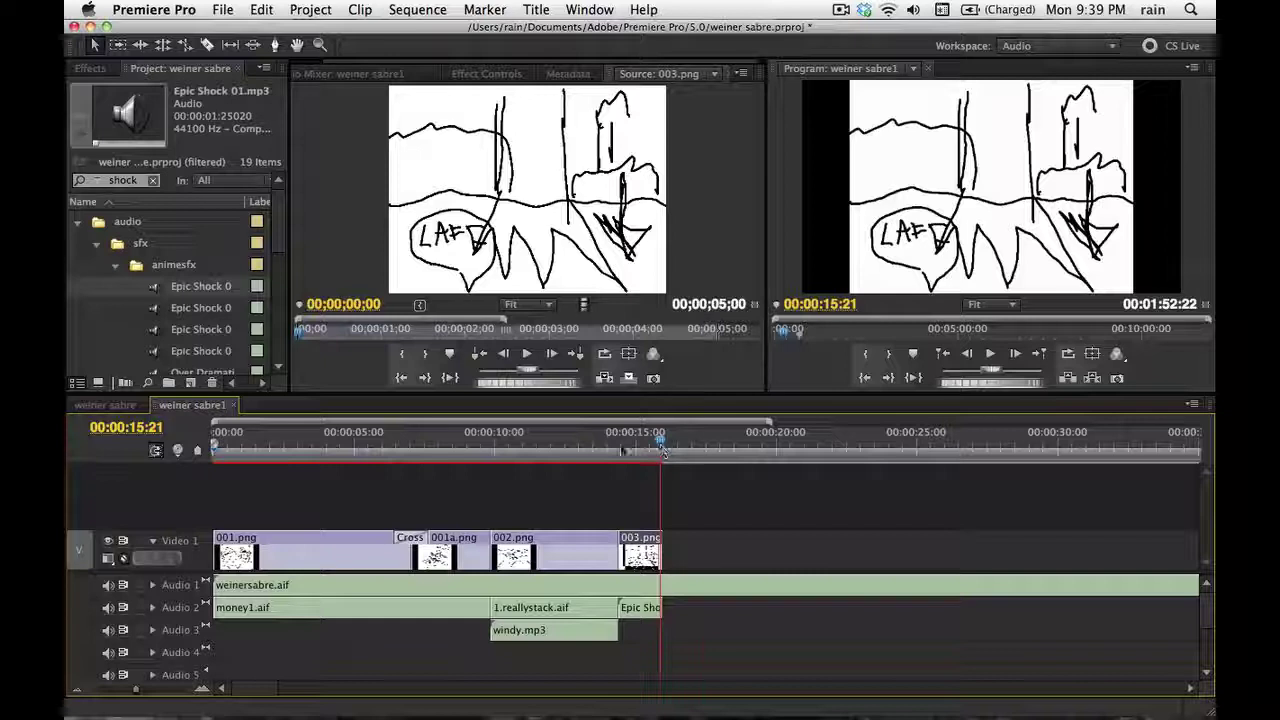
Clear the project search, place 004.png from the stills bin on Video 1 directly after 003.png, and park the playhead at its start
click(78, 222)
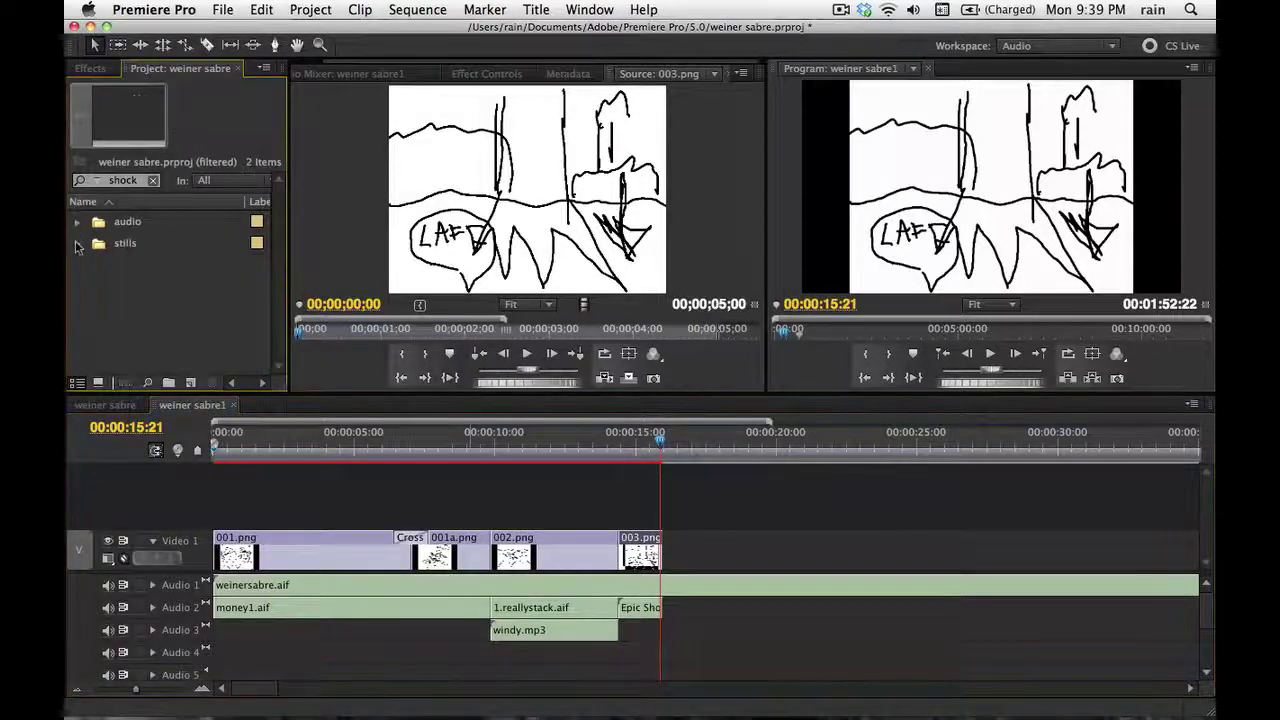
click(154, 180)
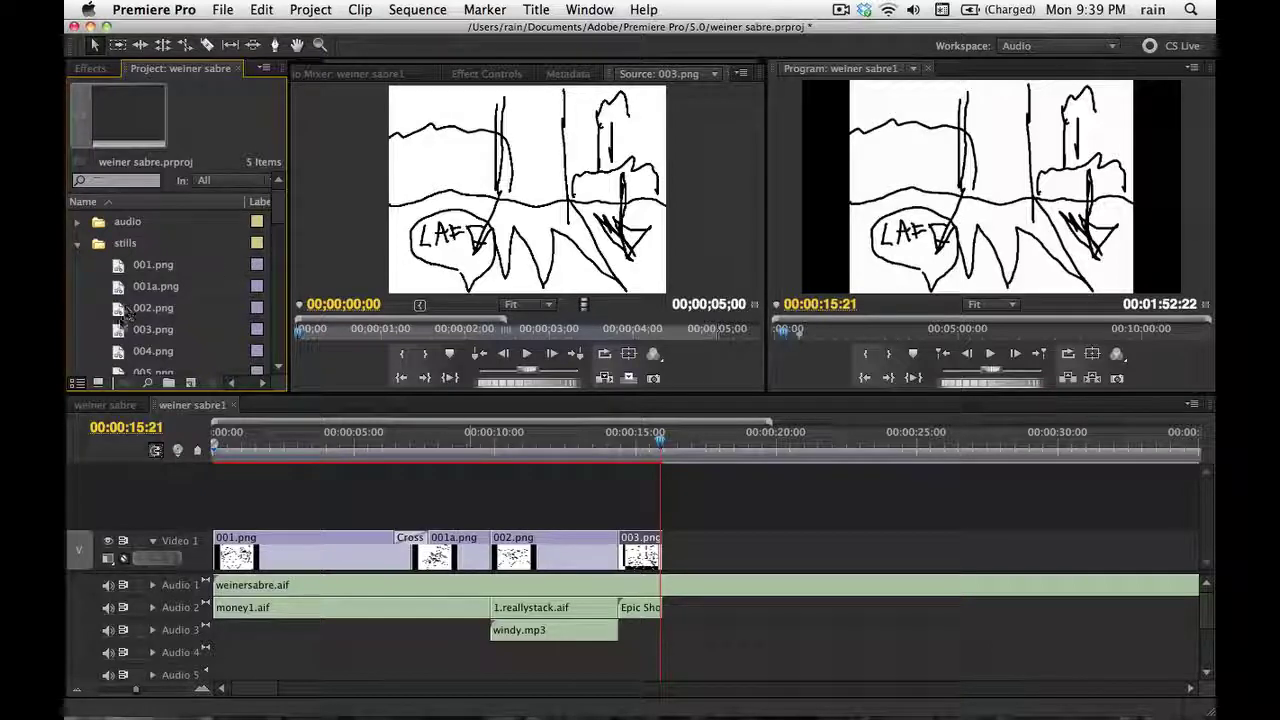
double_click(120, 350)
drag(527, 190, 662, 552)
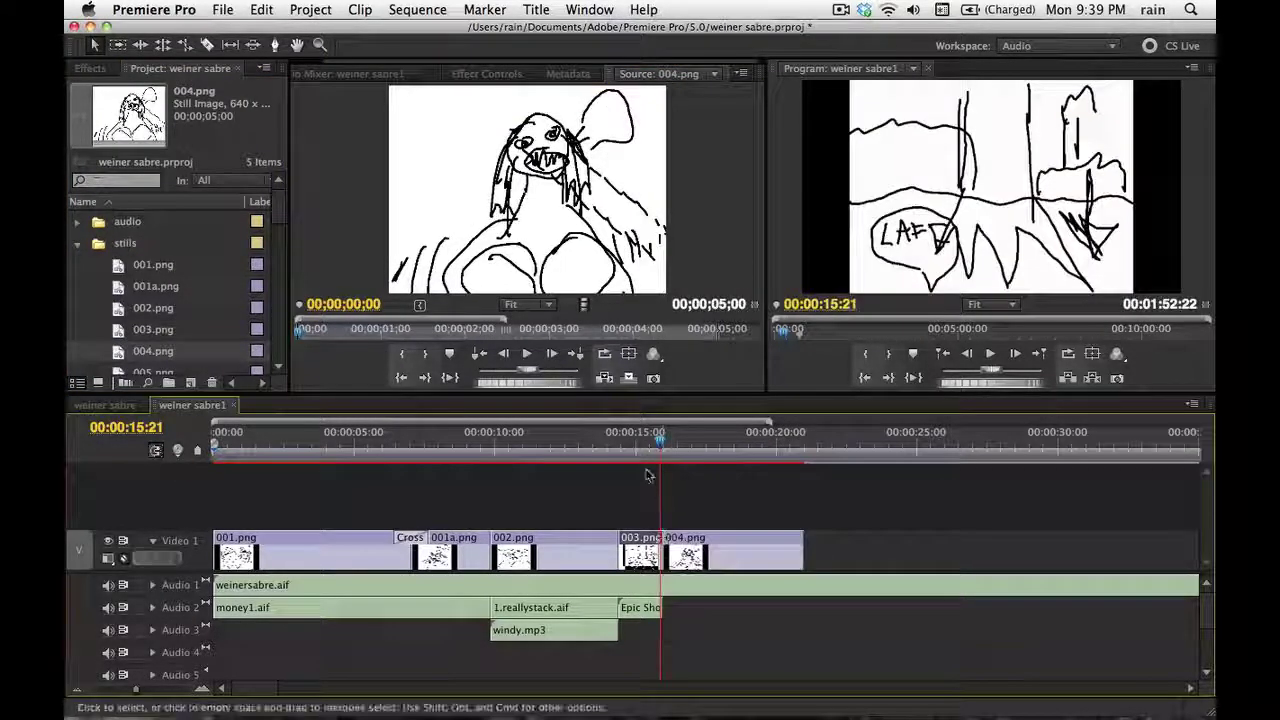
key(Right)
key(Right)
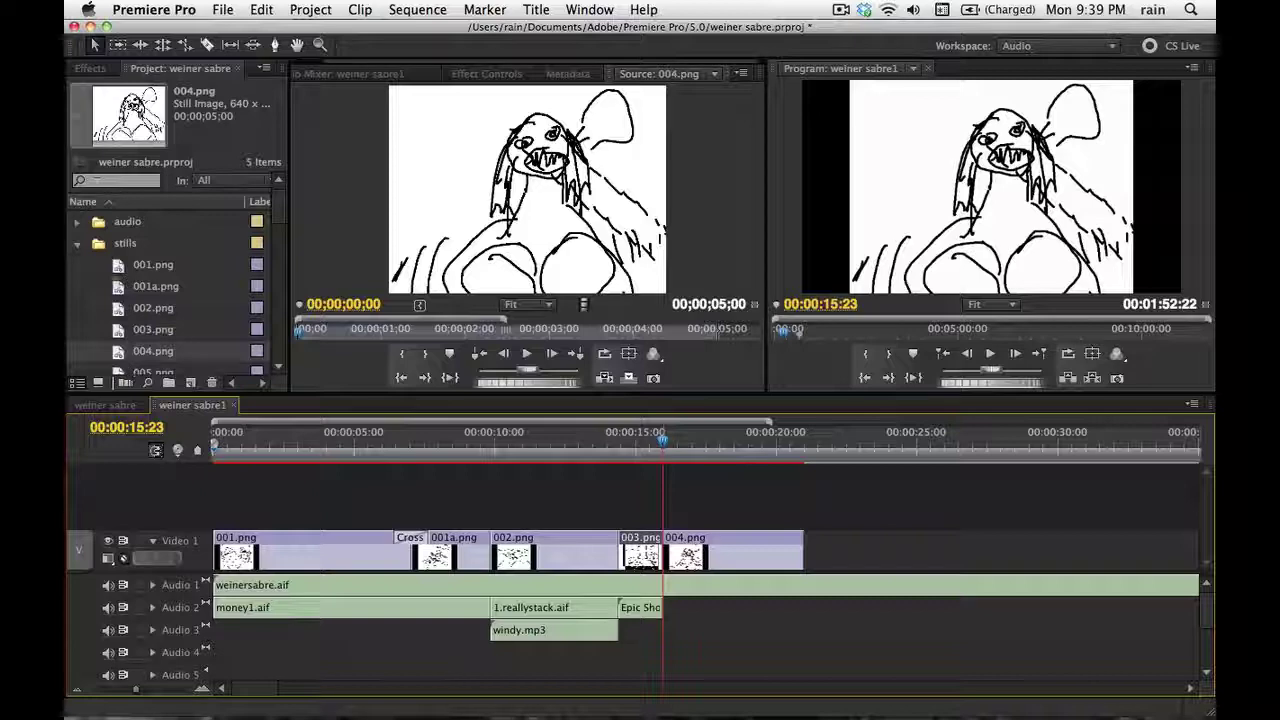
Place the voice clip 2.mofuckinmonster.aif on Audio 2 at the start of 004.png and play the section
click(78, 245)
click(78, 222)
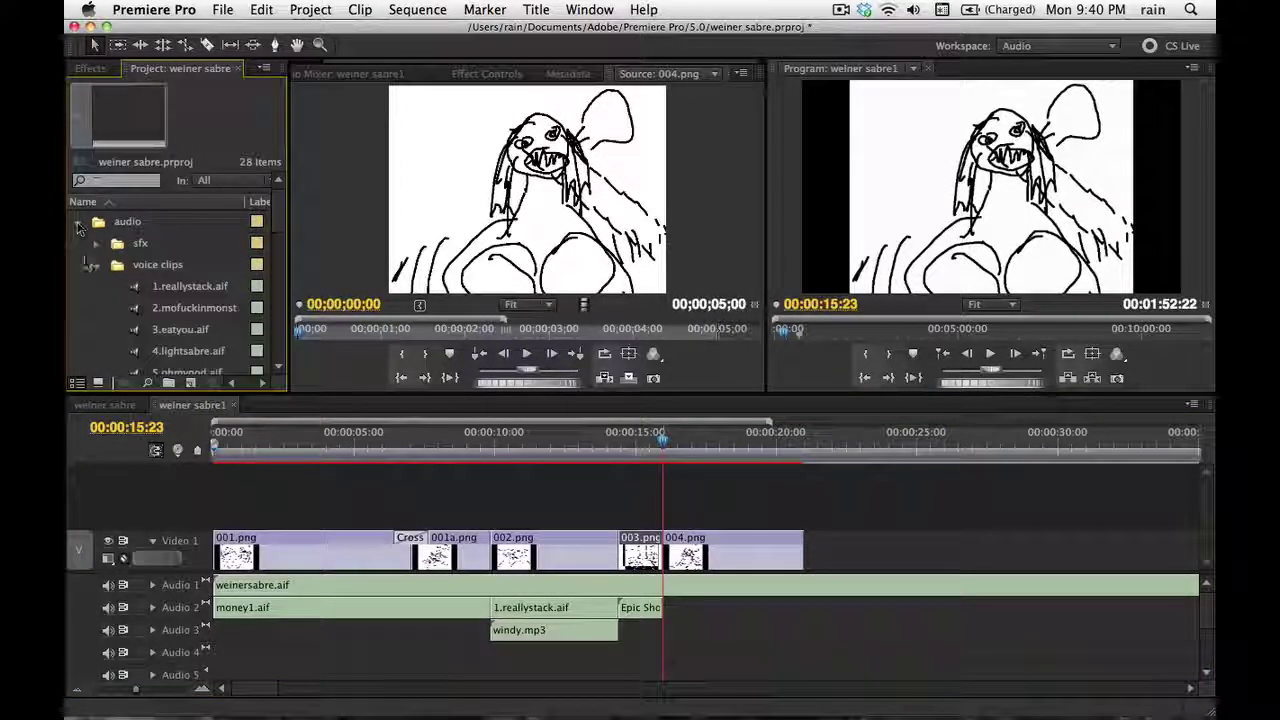
double_click(136, 313)
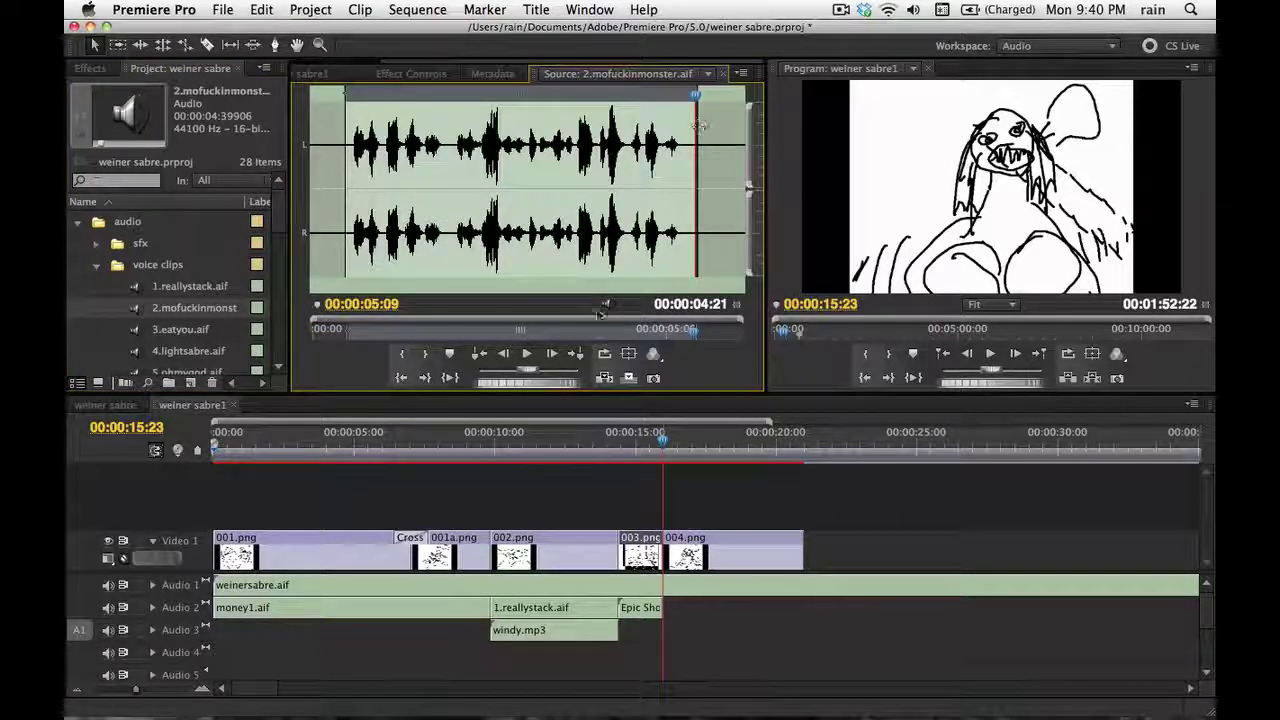
drag(600, 314, 673, 613)
click(643, 447)
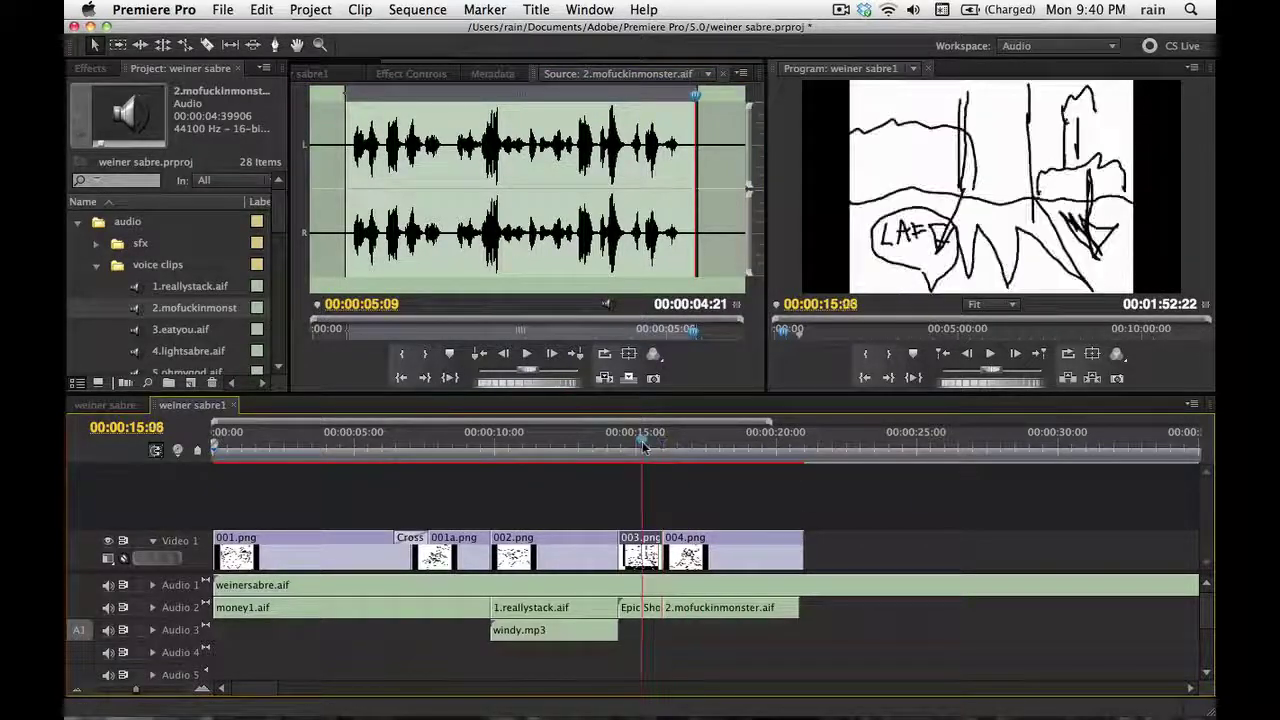
key(space)
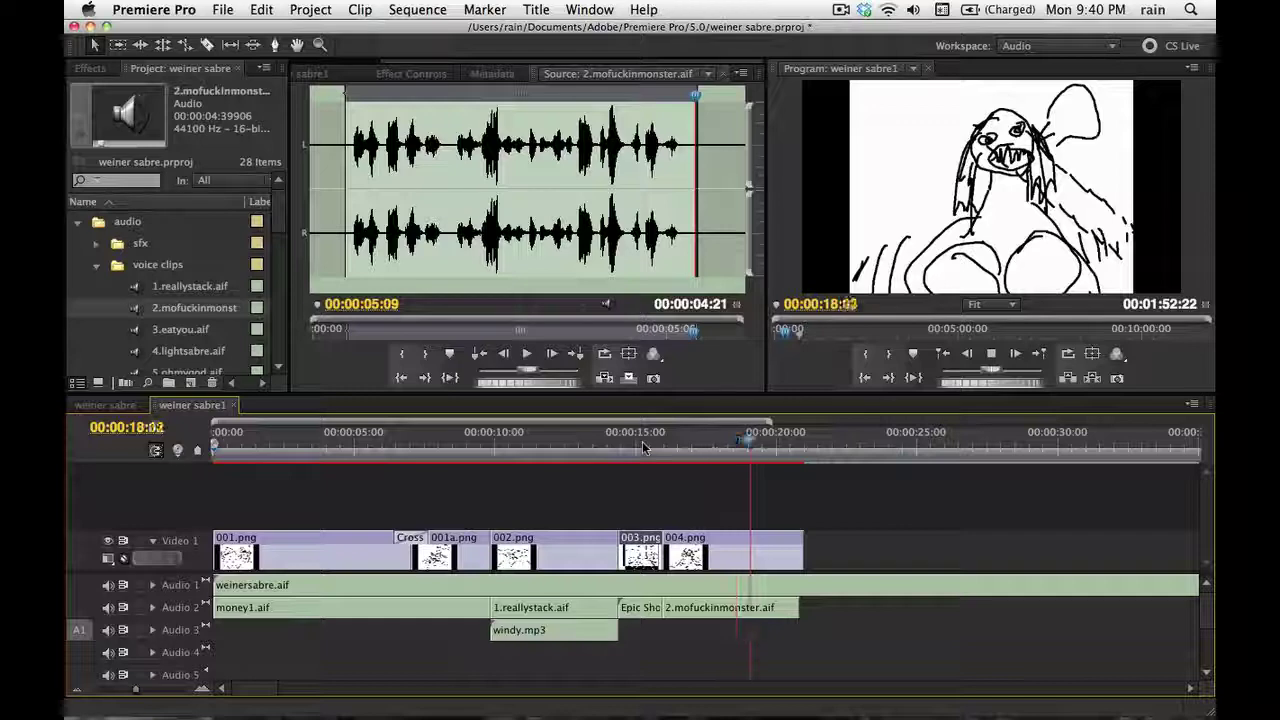
key(space)
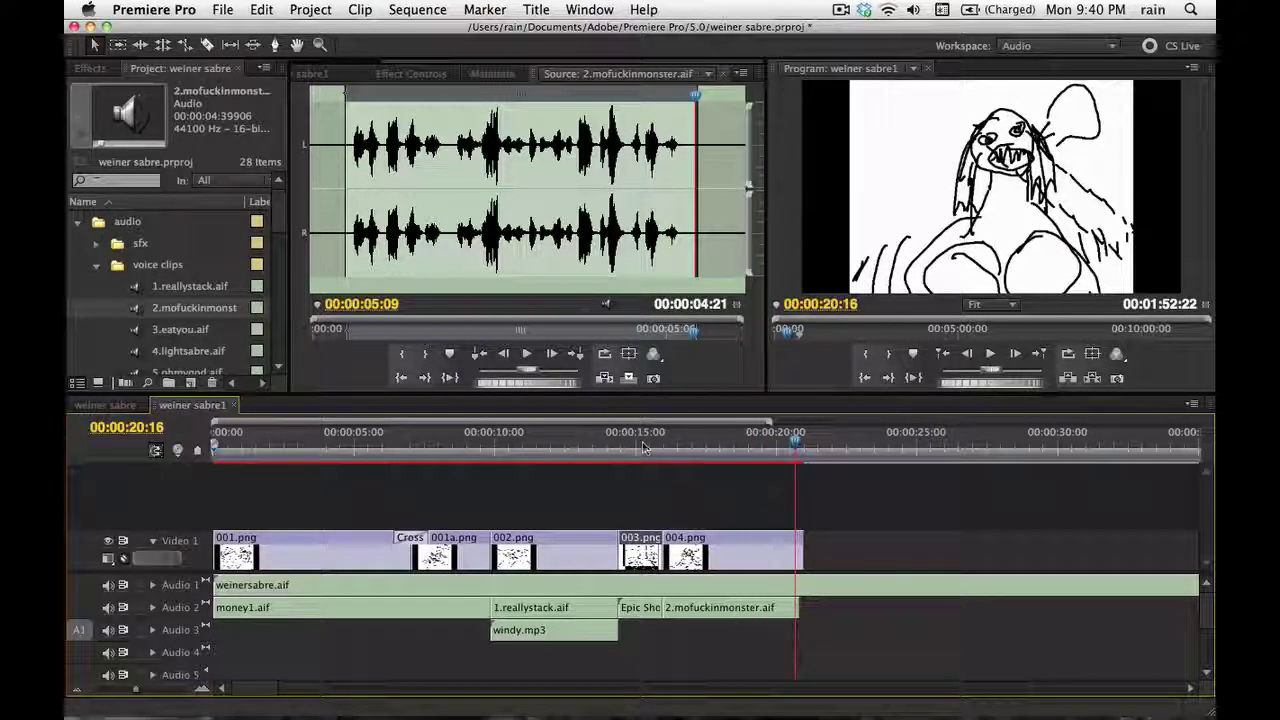
Collapse the voice clips bin and review the opening of weiner sabre1, including the transition from 001.png to 001a.png
click(96, 264)
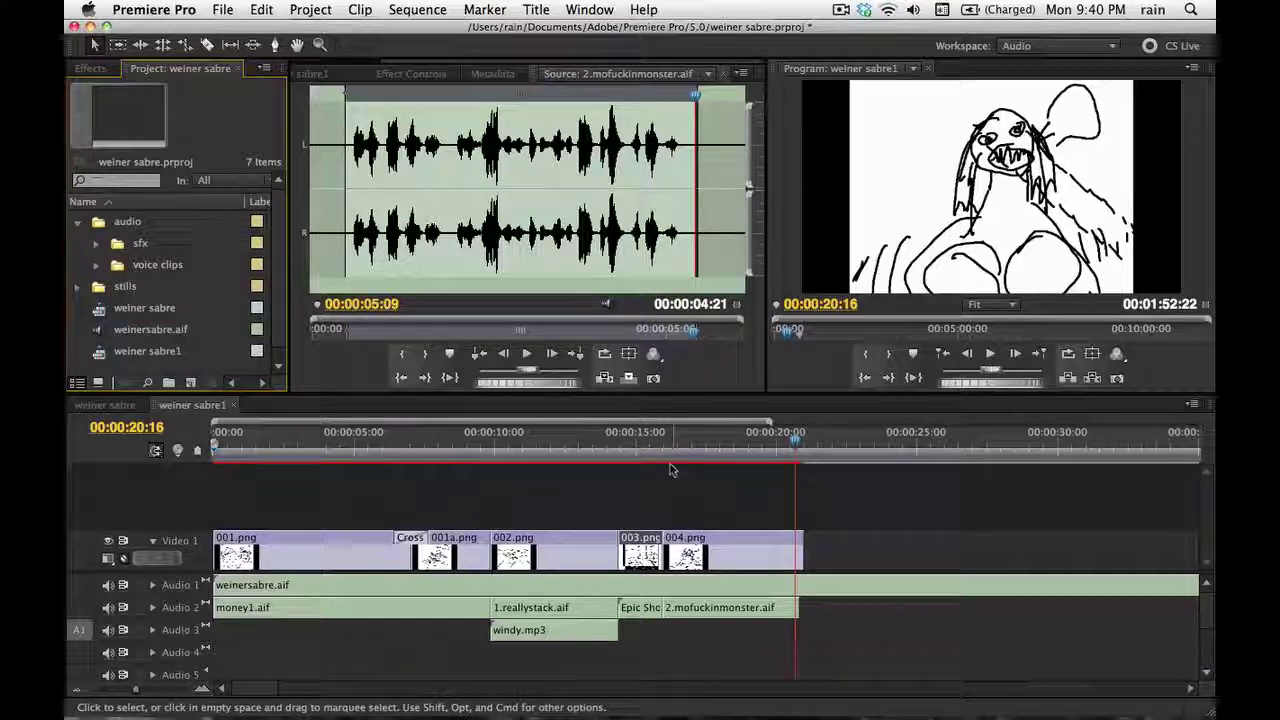
drag(665, 446, 212, 446)
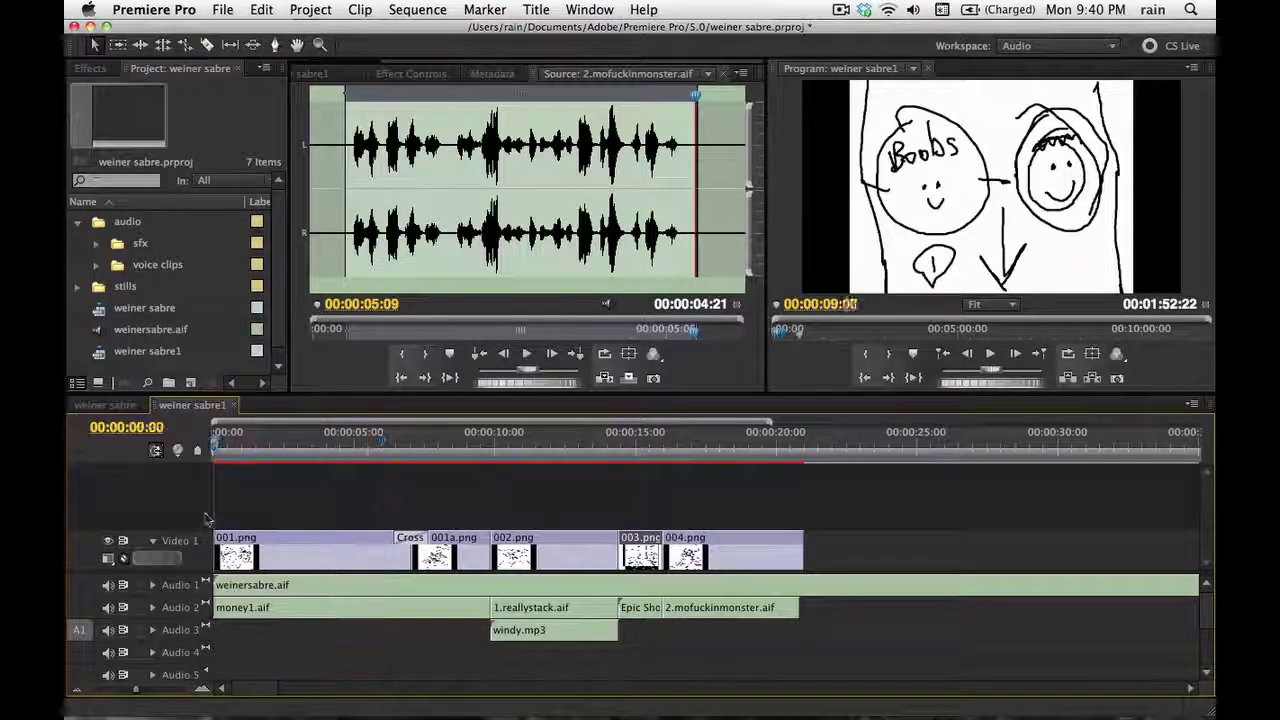
key(space)
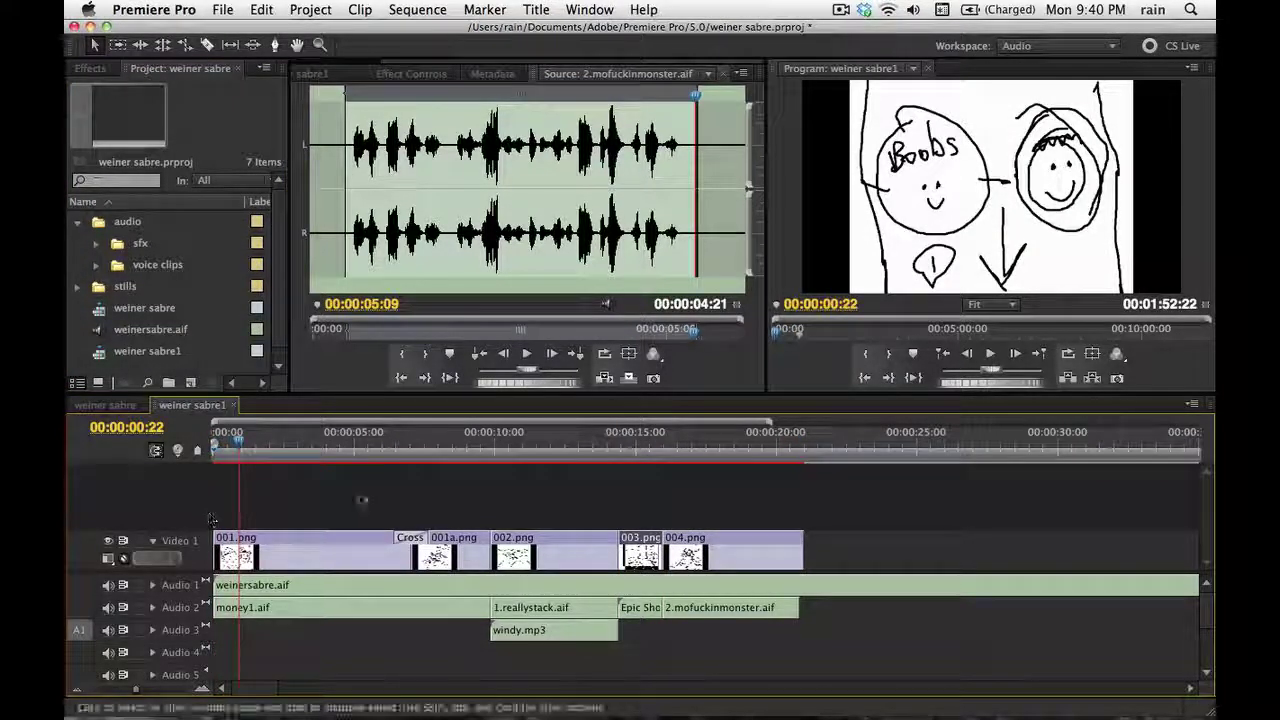
click(398, 447)
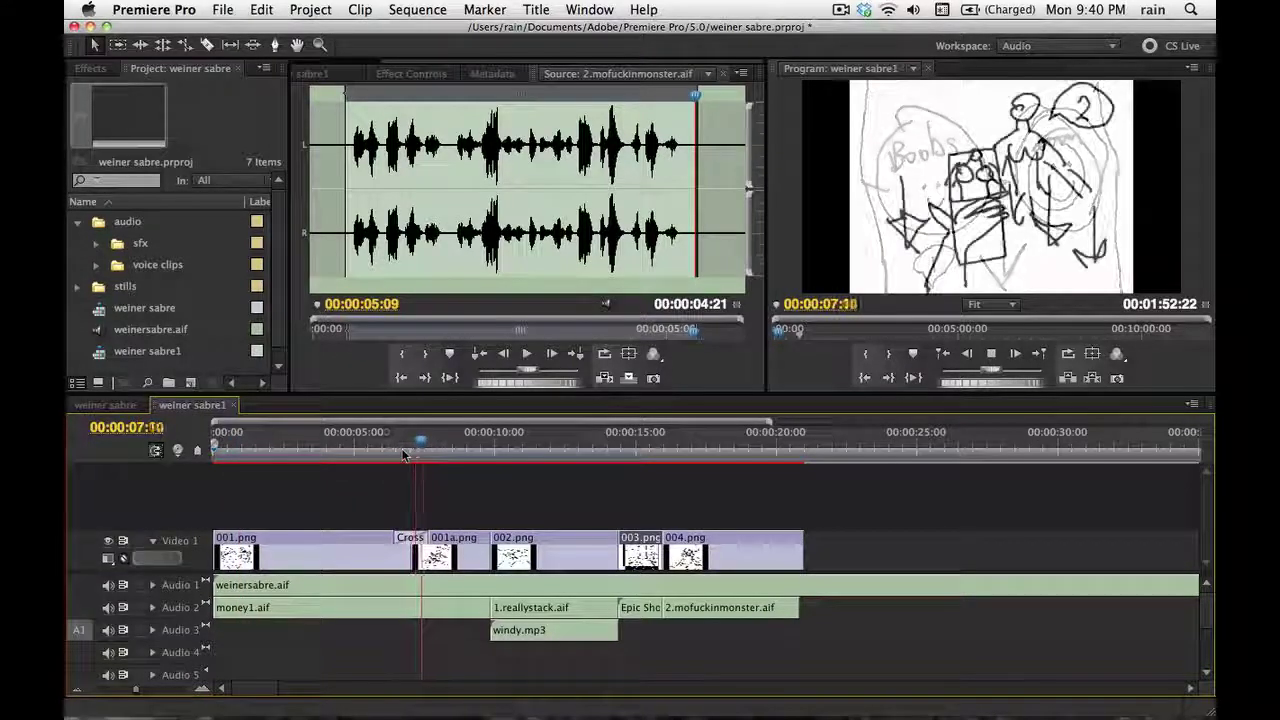
key(space)
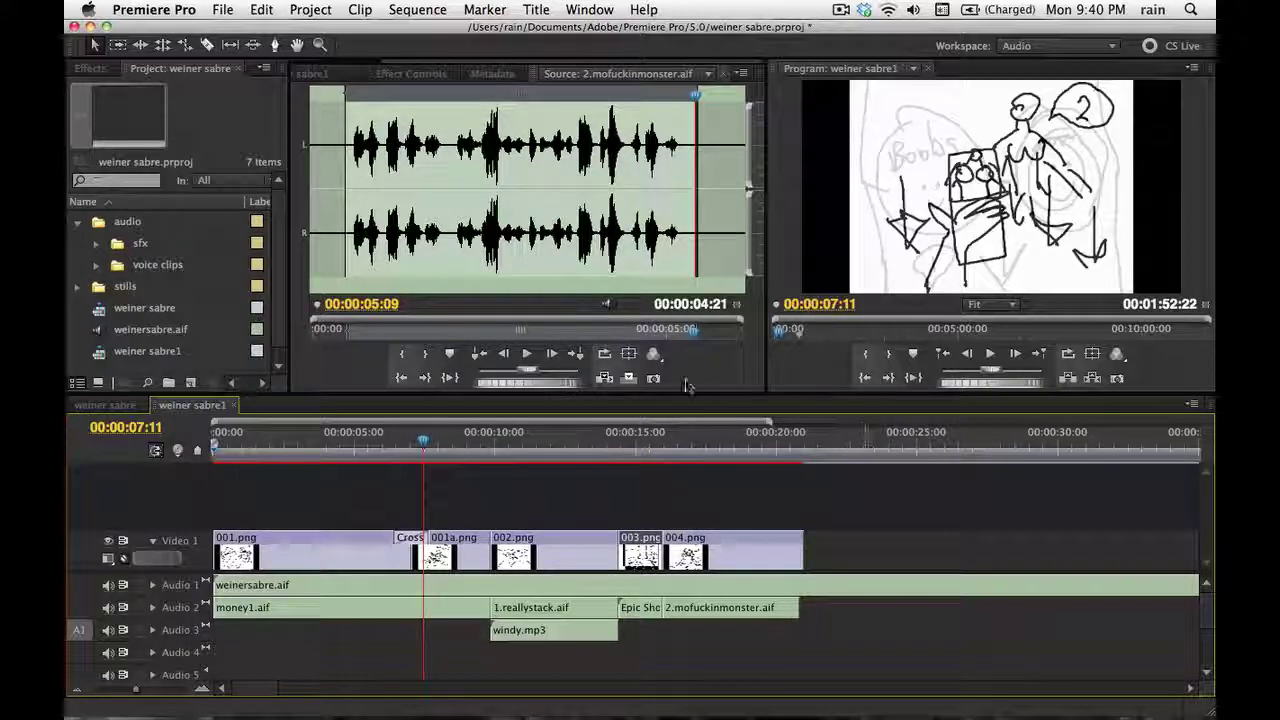
click(487, 442)
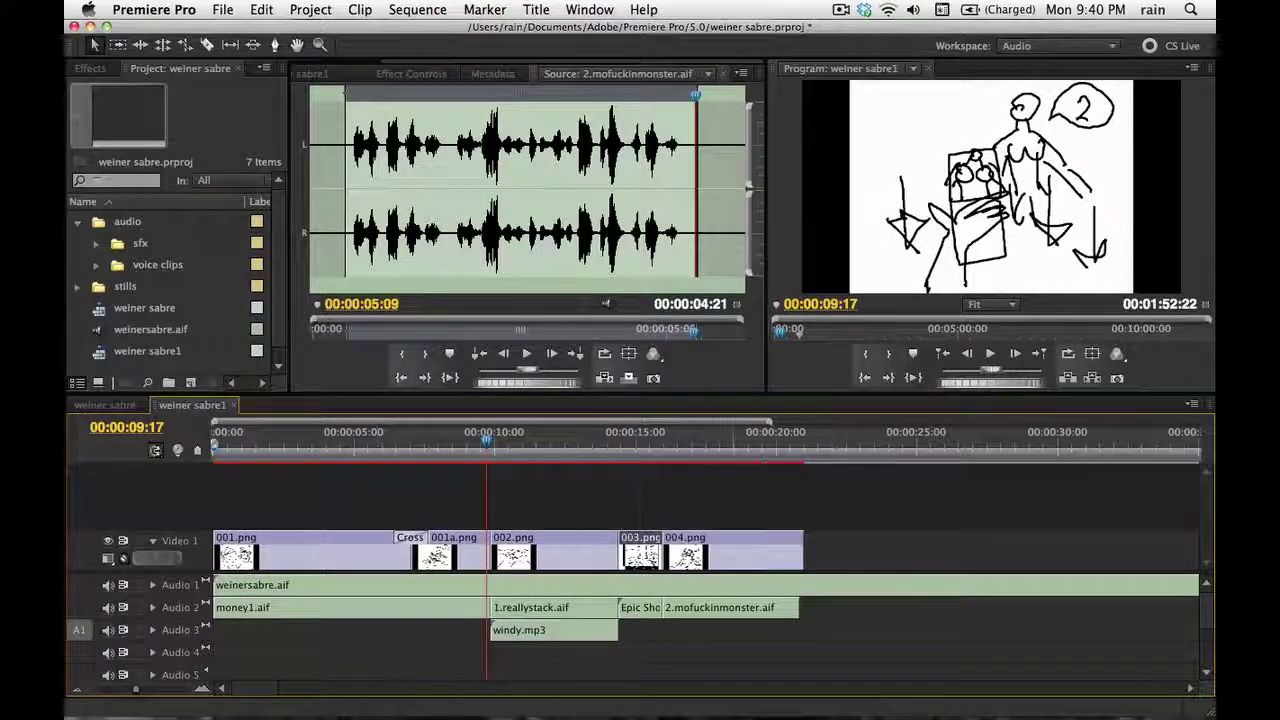
Open the finished weiner sabre sequence and examine how its early stills, voice clips and sound effects are laid out
click(118, 405)
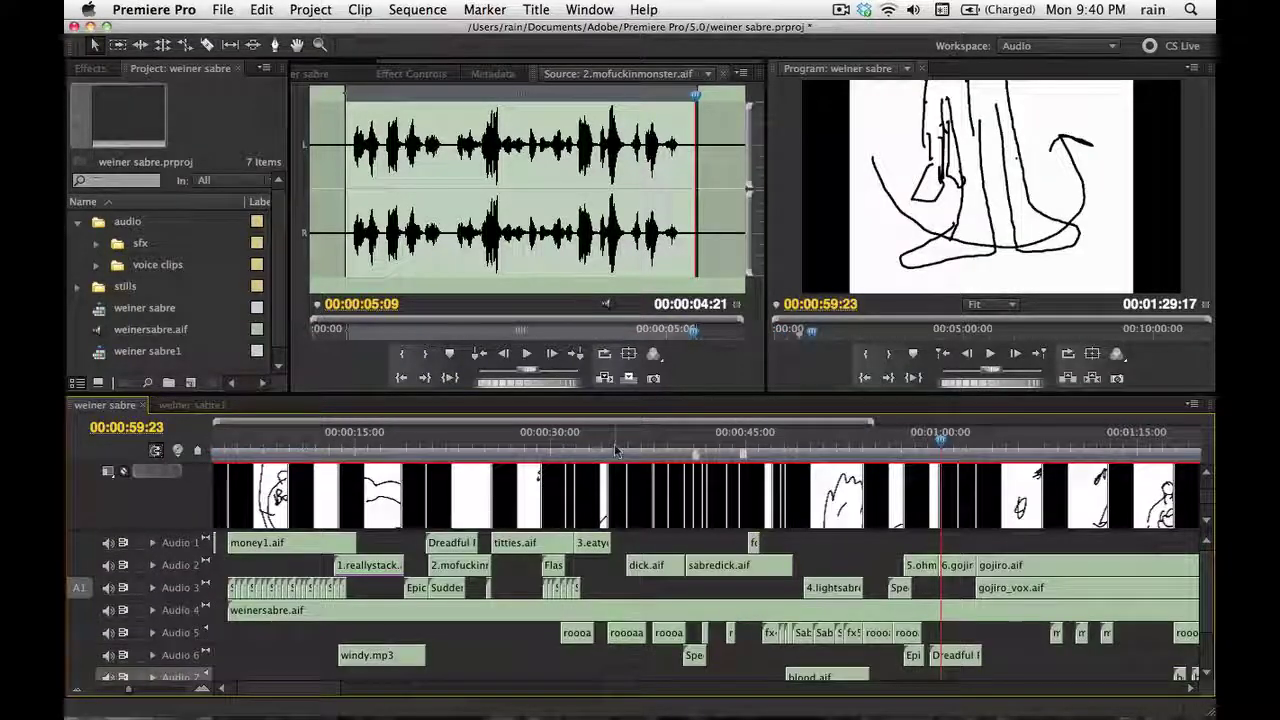
key(equal)
key(equal)
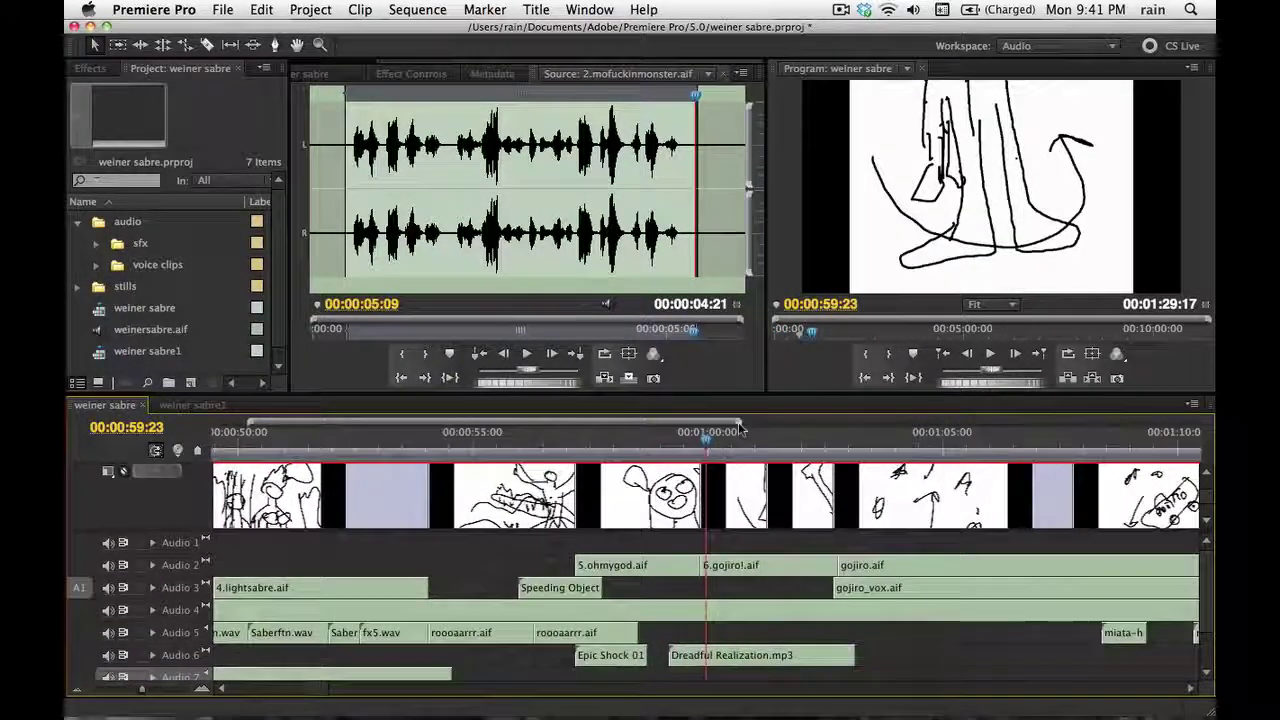
scroll(588, 512, left, 5)
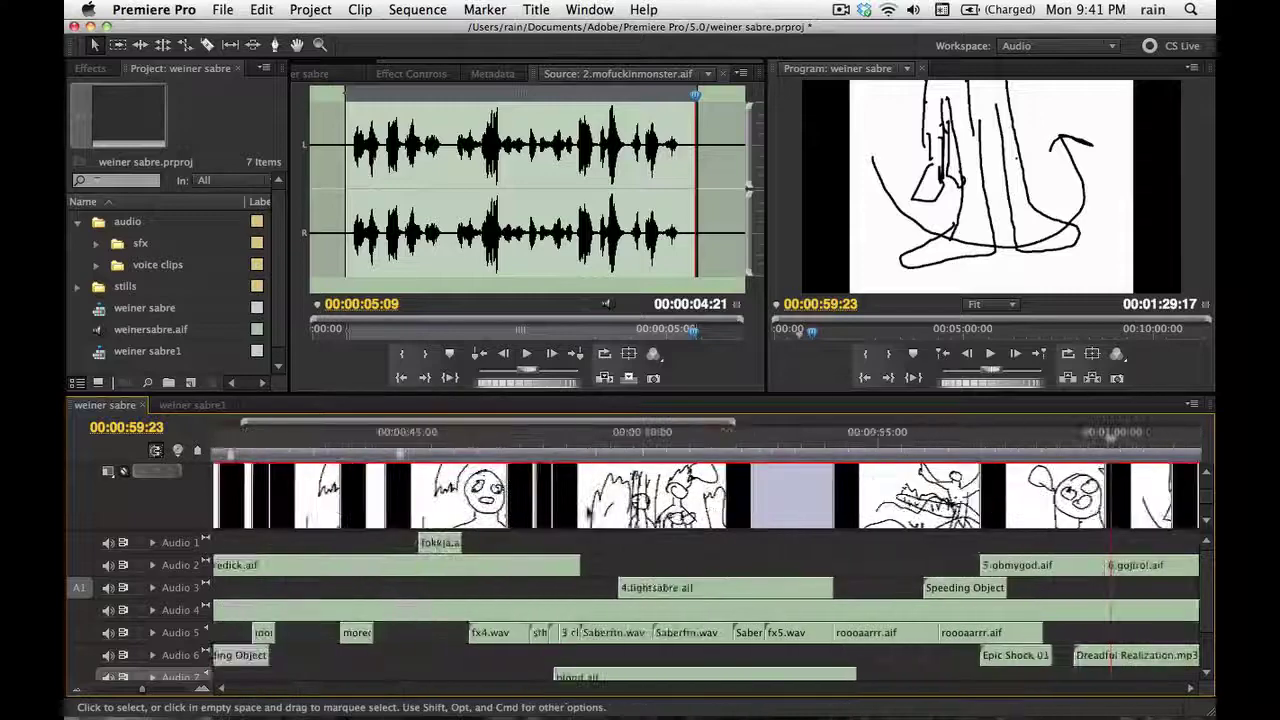
scroll(588, 512, left, 12)
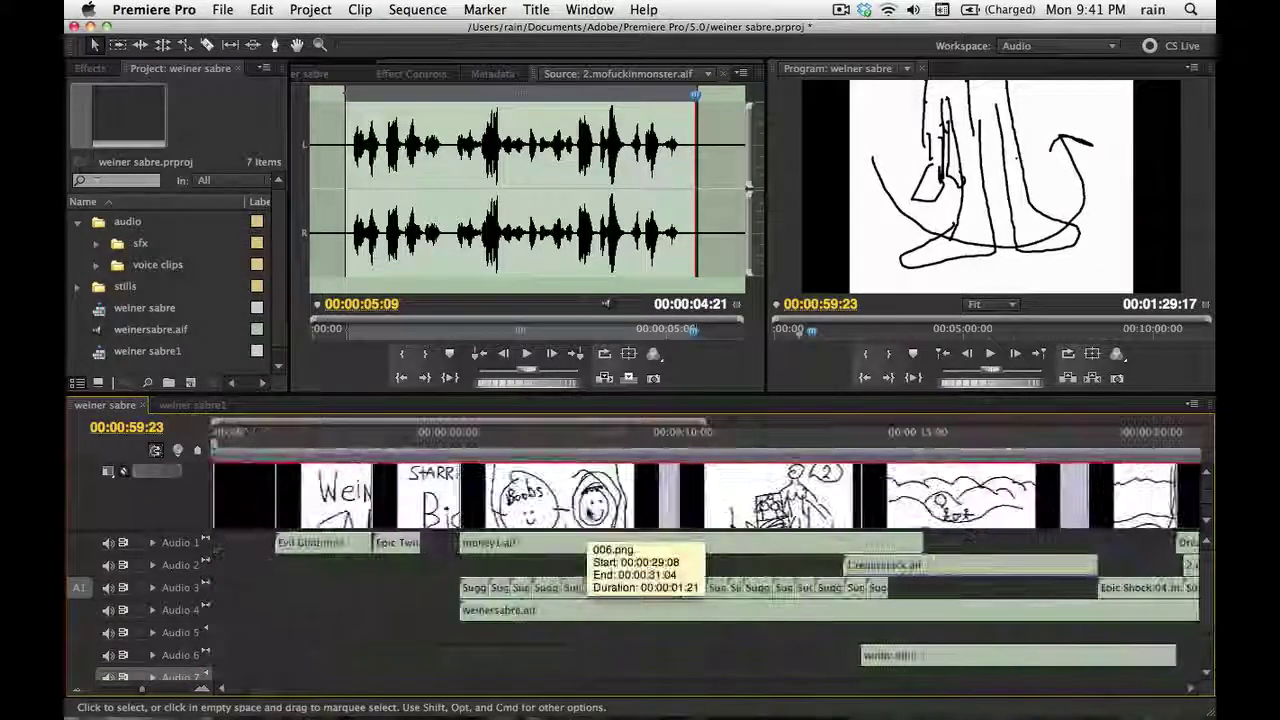
scroll(612, 515, right, 4)
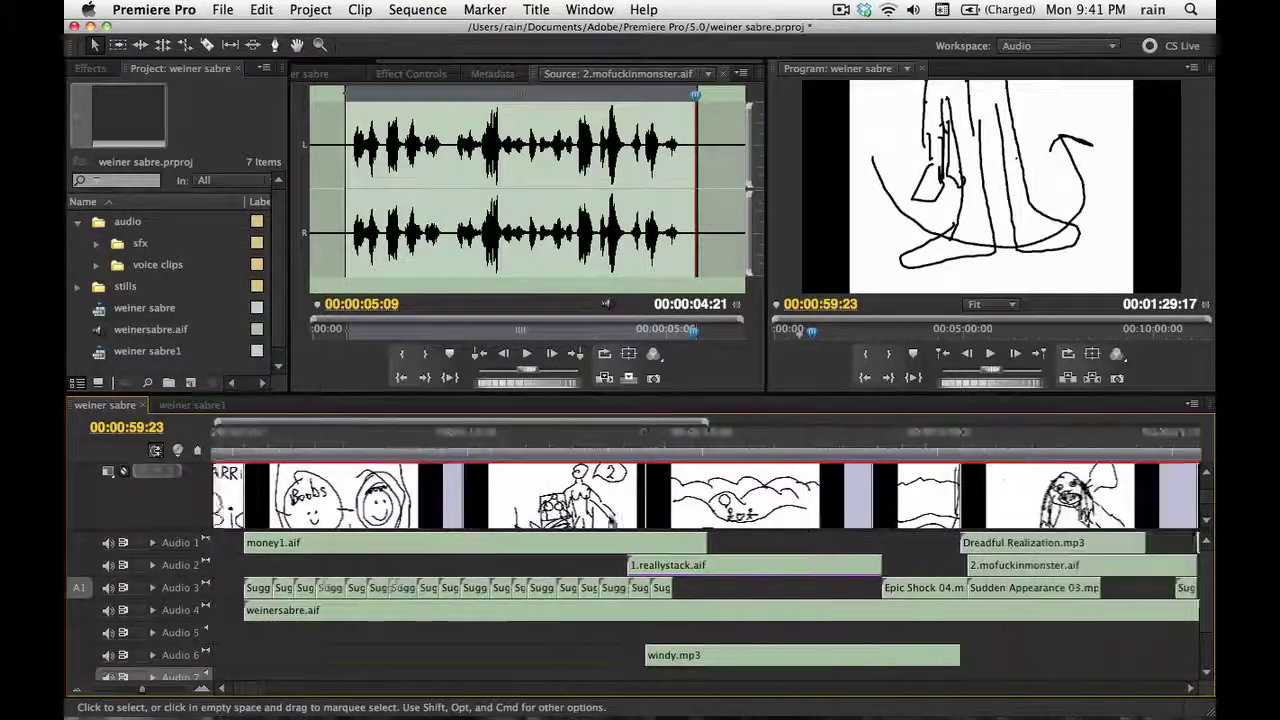
scroll(610, 518, right, 4)
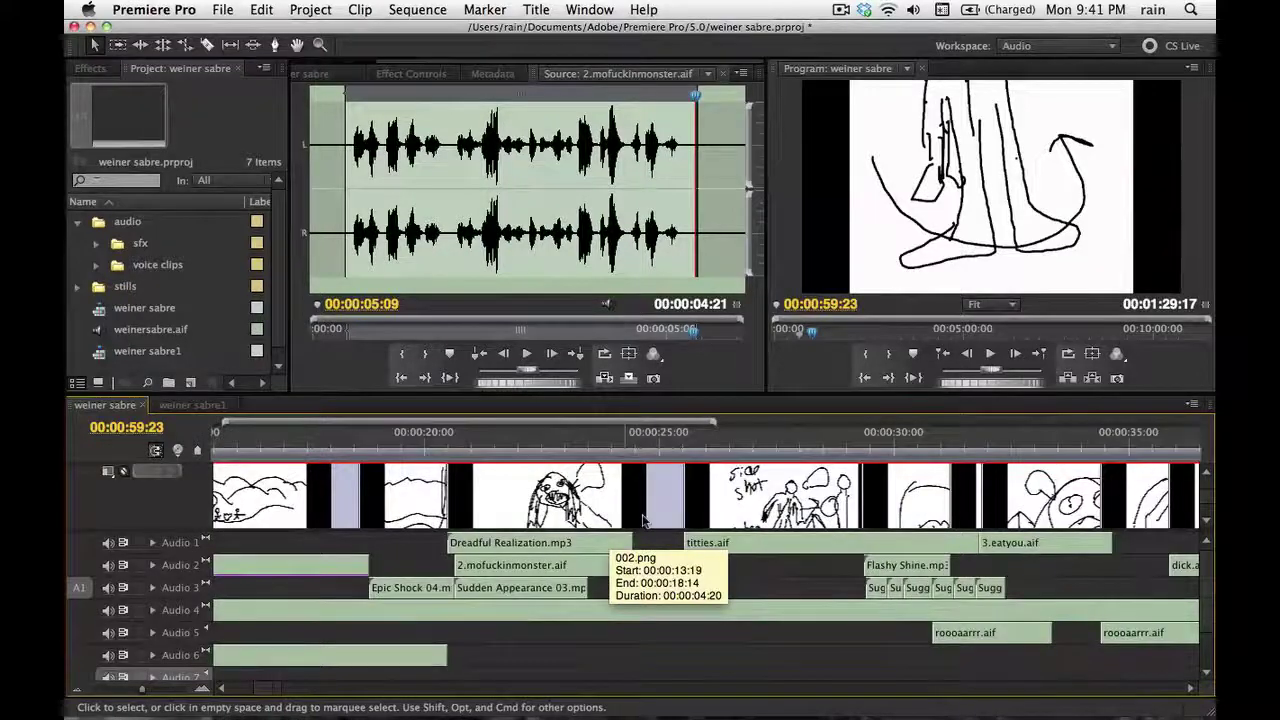
scroll(612, 518, right, 5)
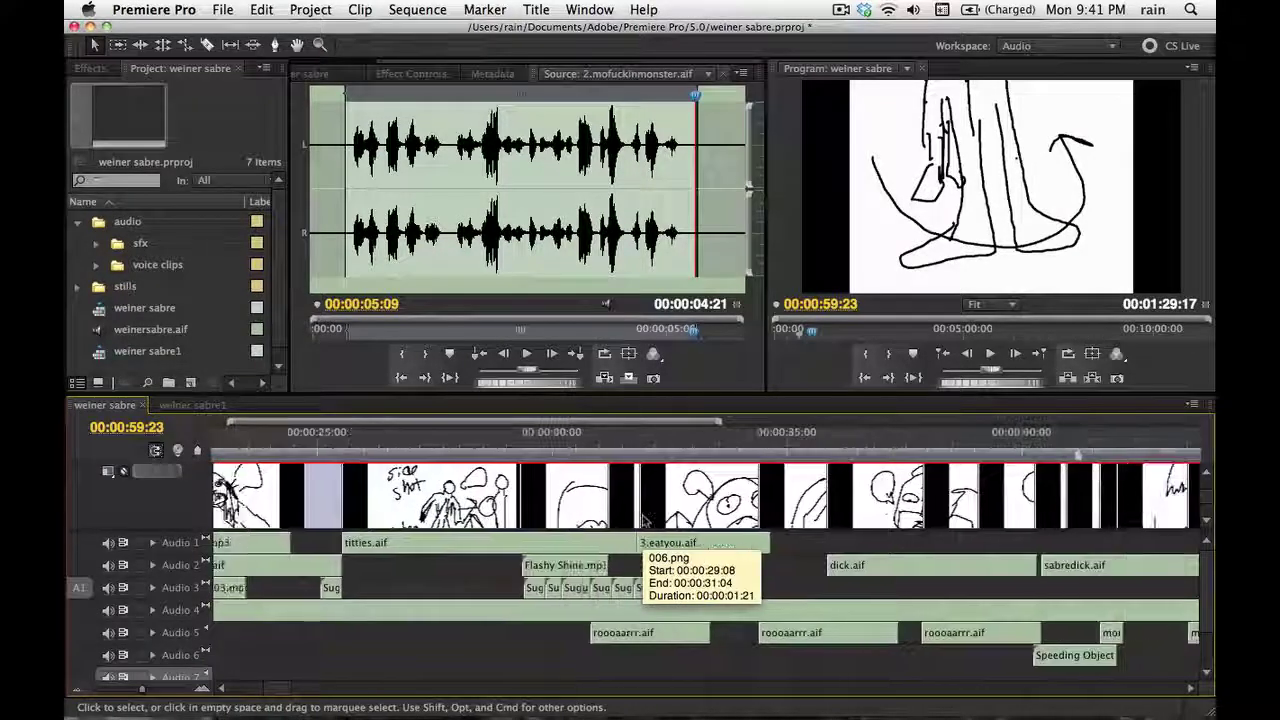
Examine the remaining stills, voice clips and sound effects of the finished weiner sabre sequence through to its end
scroll(645, 520, right, 9)
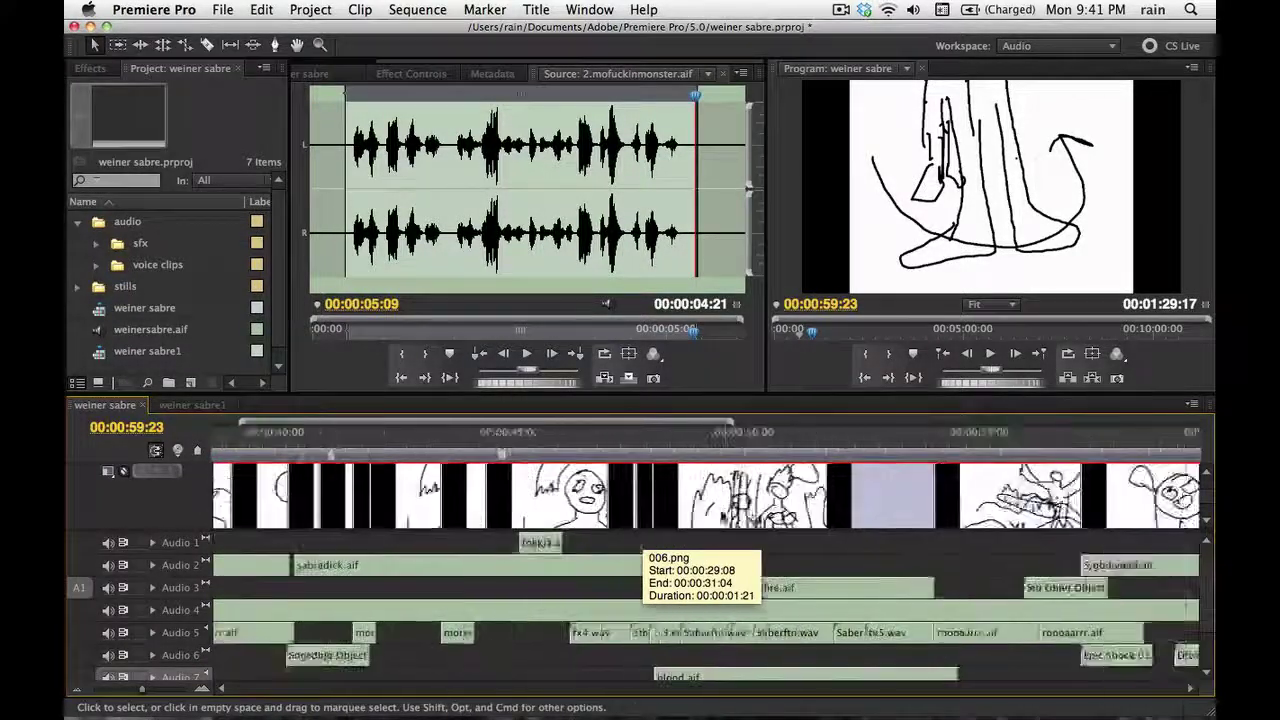
scroll(645, 530, right, 4)
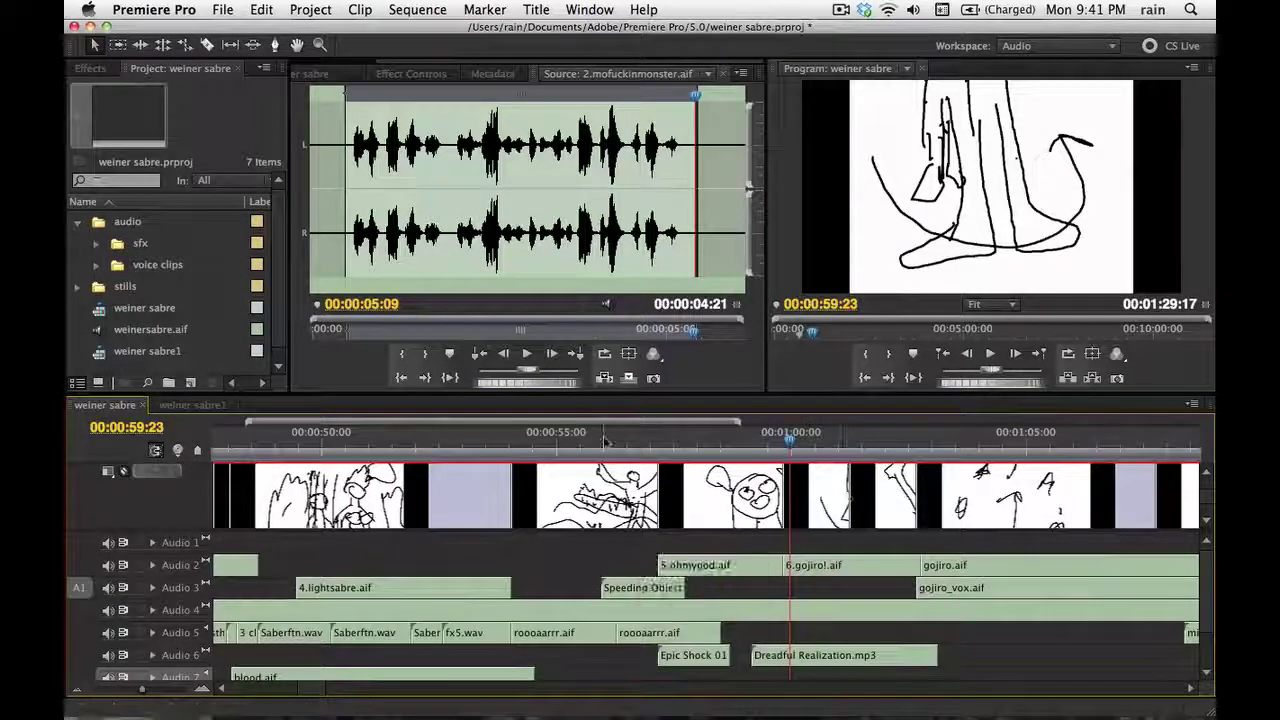
scroll(603, 427, right, 8)
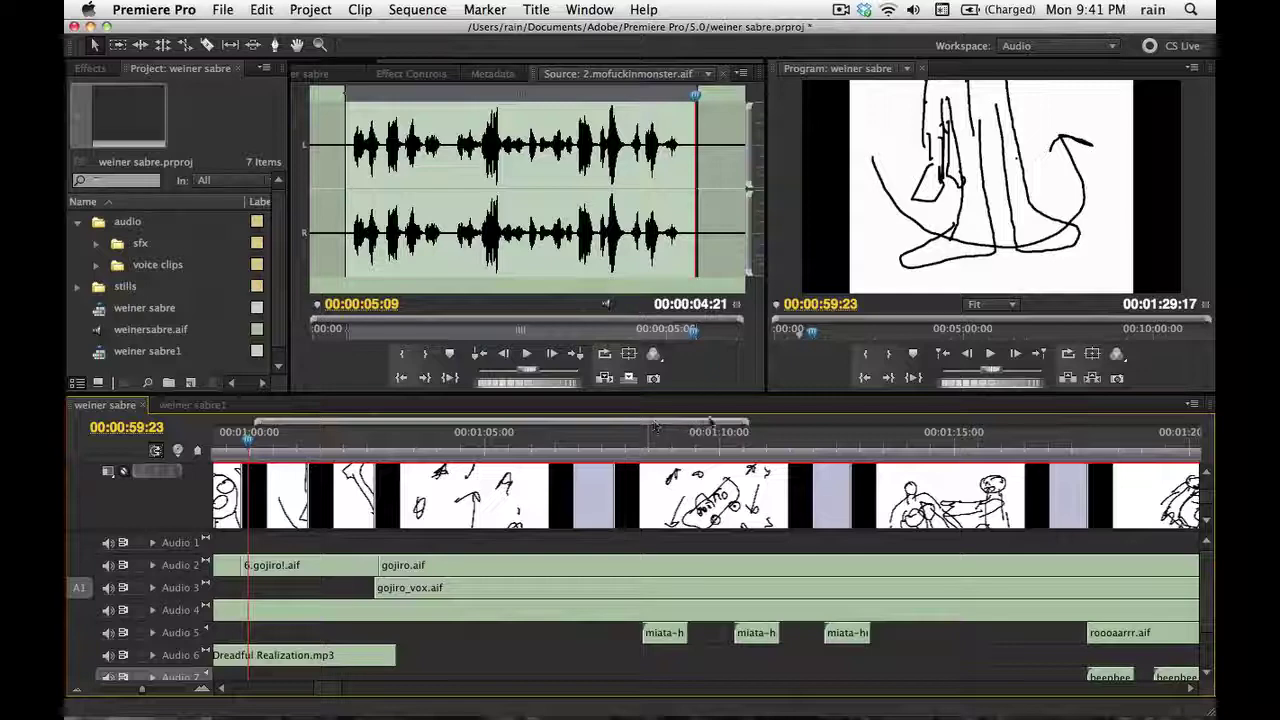
drag(745, 421, 862, 421)
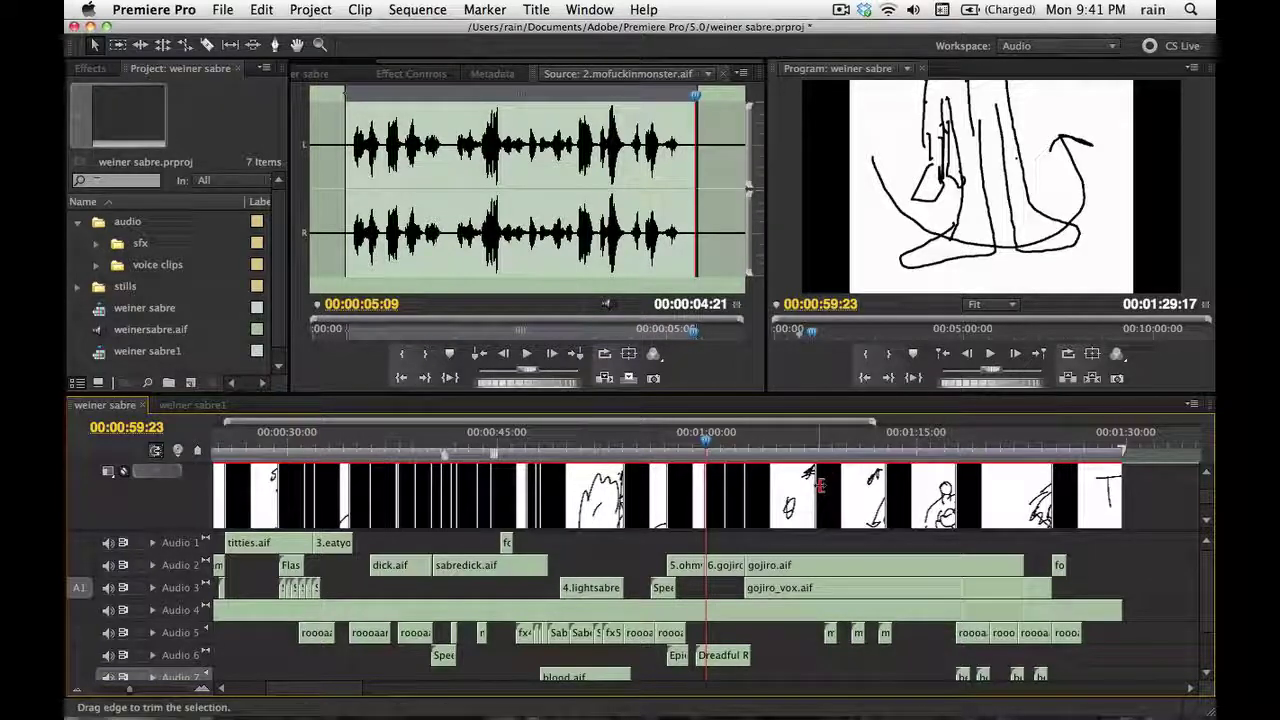
click(889, 437)
key(space)
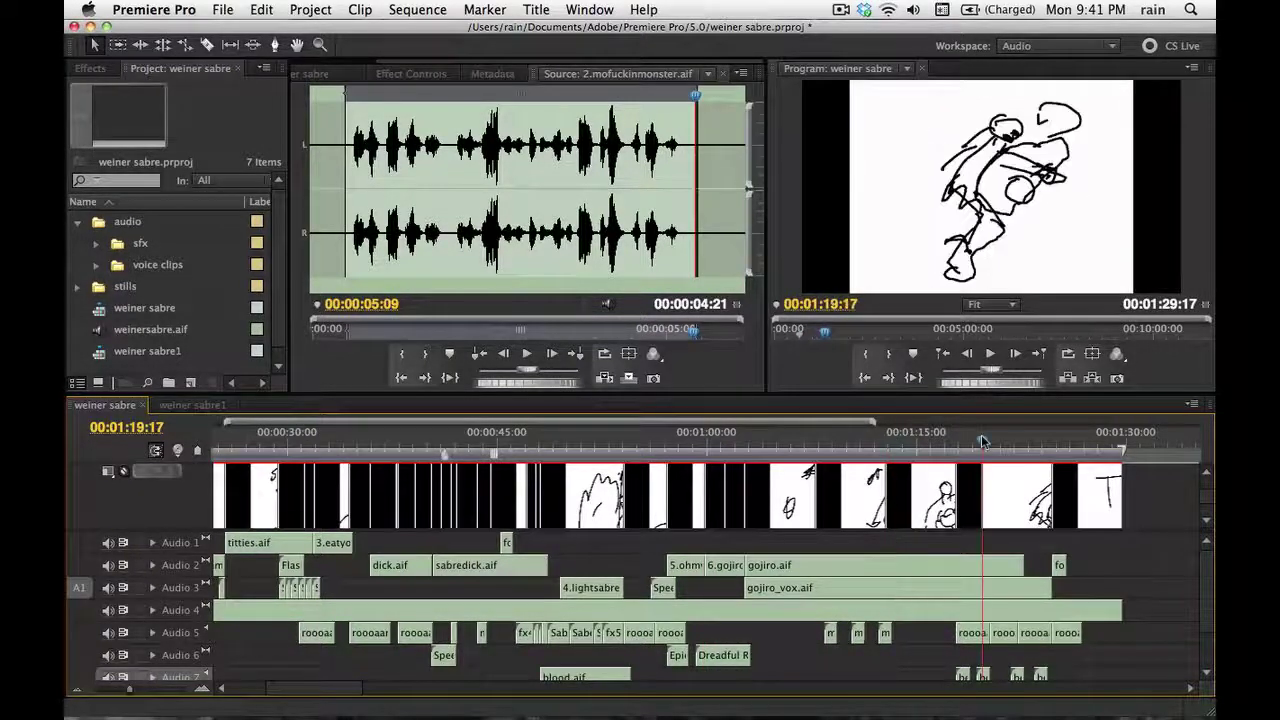
Review the finished sequence's stills from 00:00:45:00 onward, scrubbing through to 020.png at 00:01:08:06
click(630, 440)
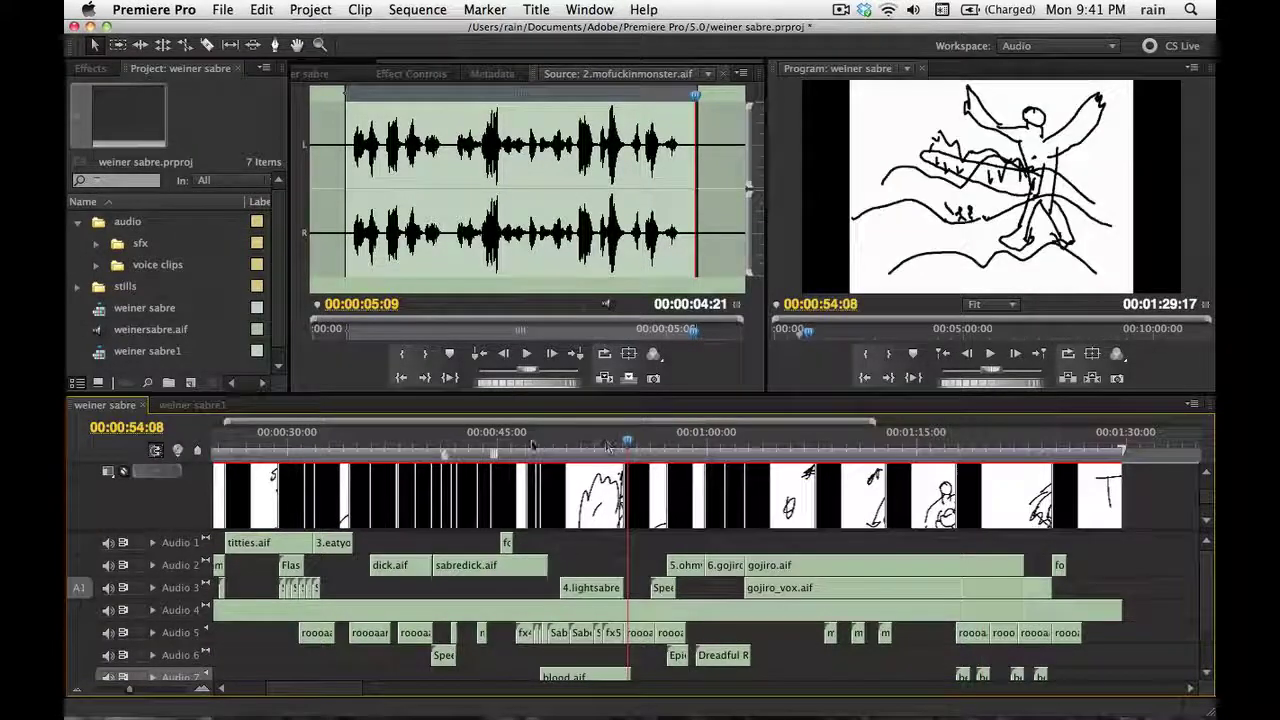
click(497, 441)
key(Left)
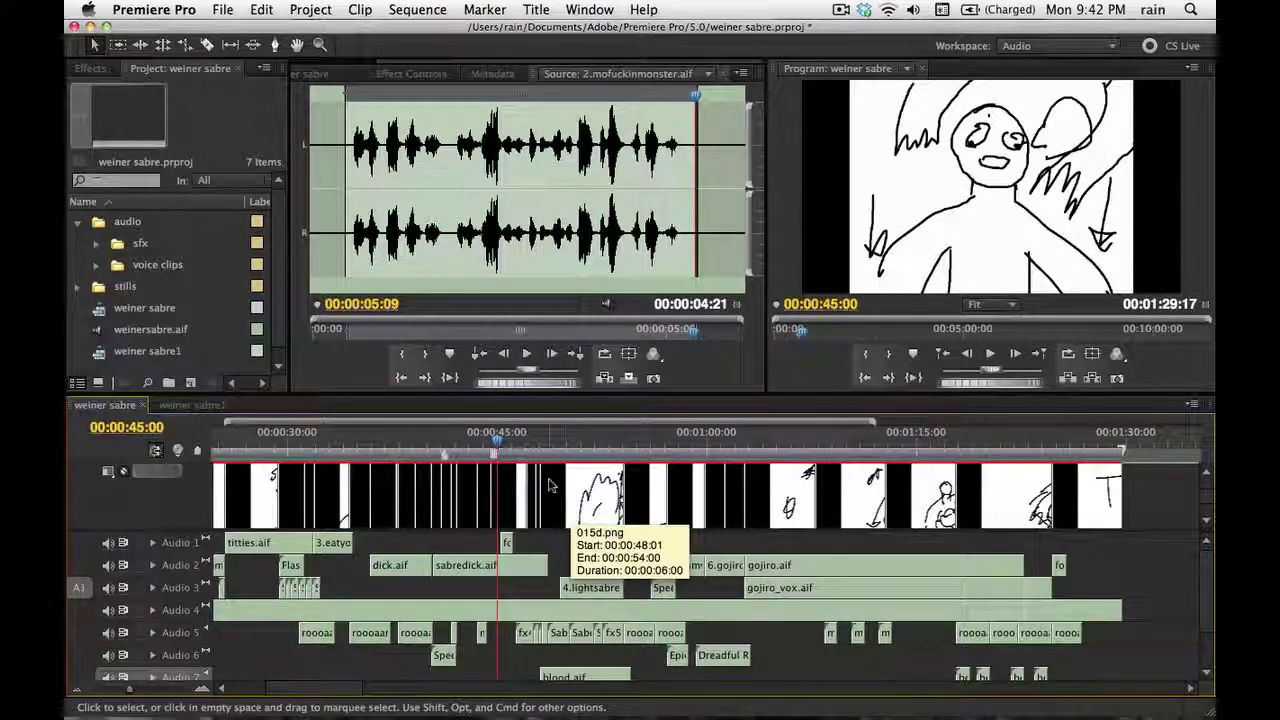
click(636, 443)
drag(636, 443, 822, 445)
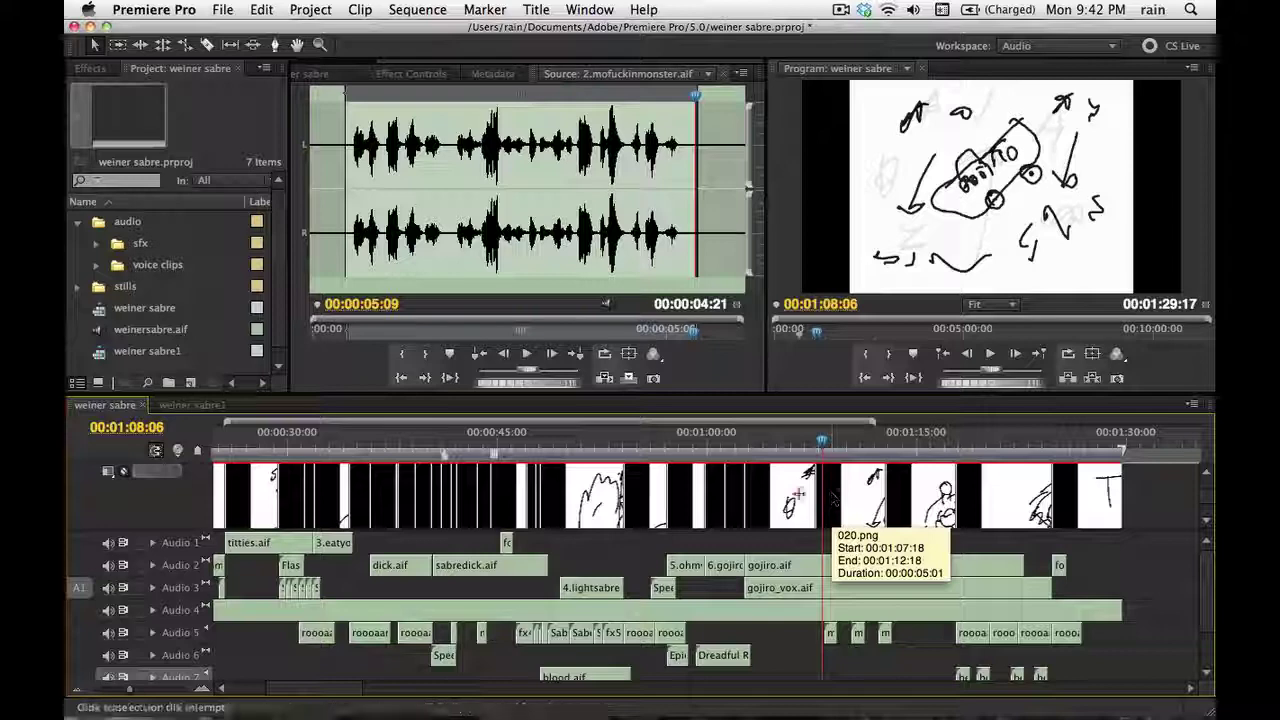
Return to the weiner sabre1 sequence and park the playhead at 00:00:11:00 within 002.png
click(192, 405)
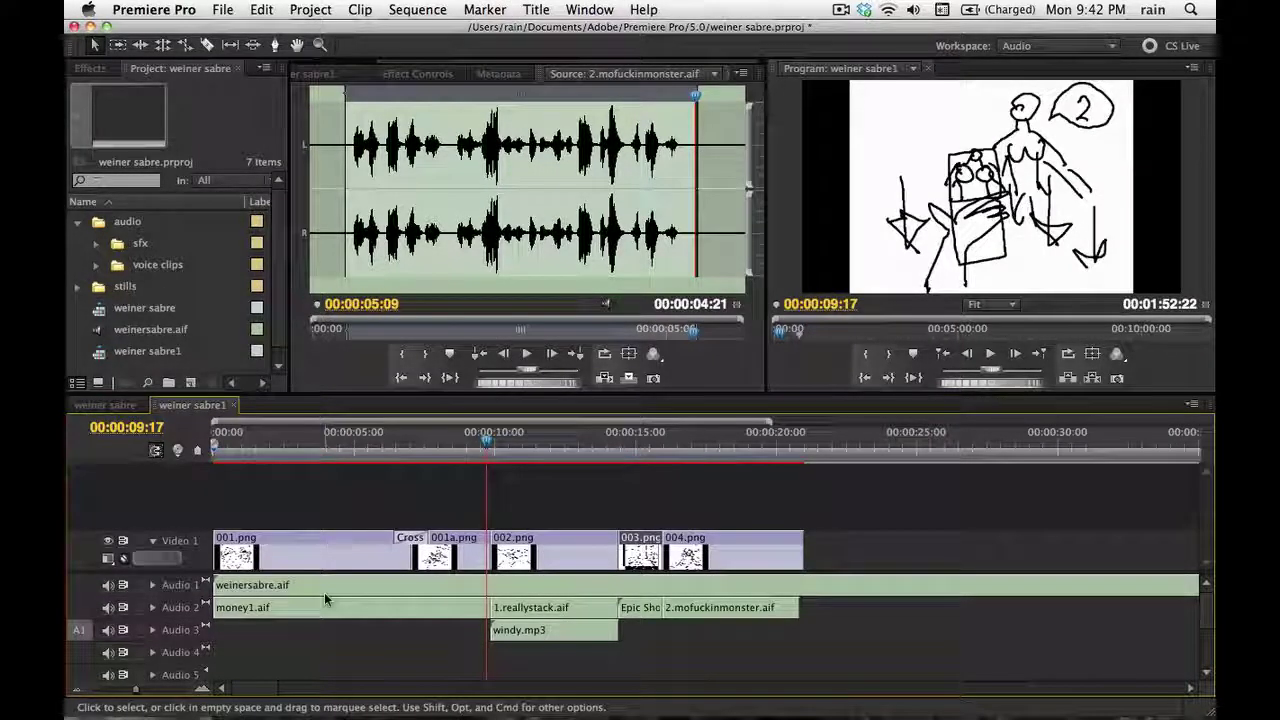
click(524, 447)
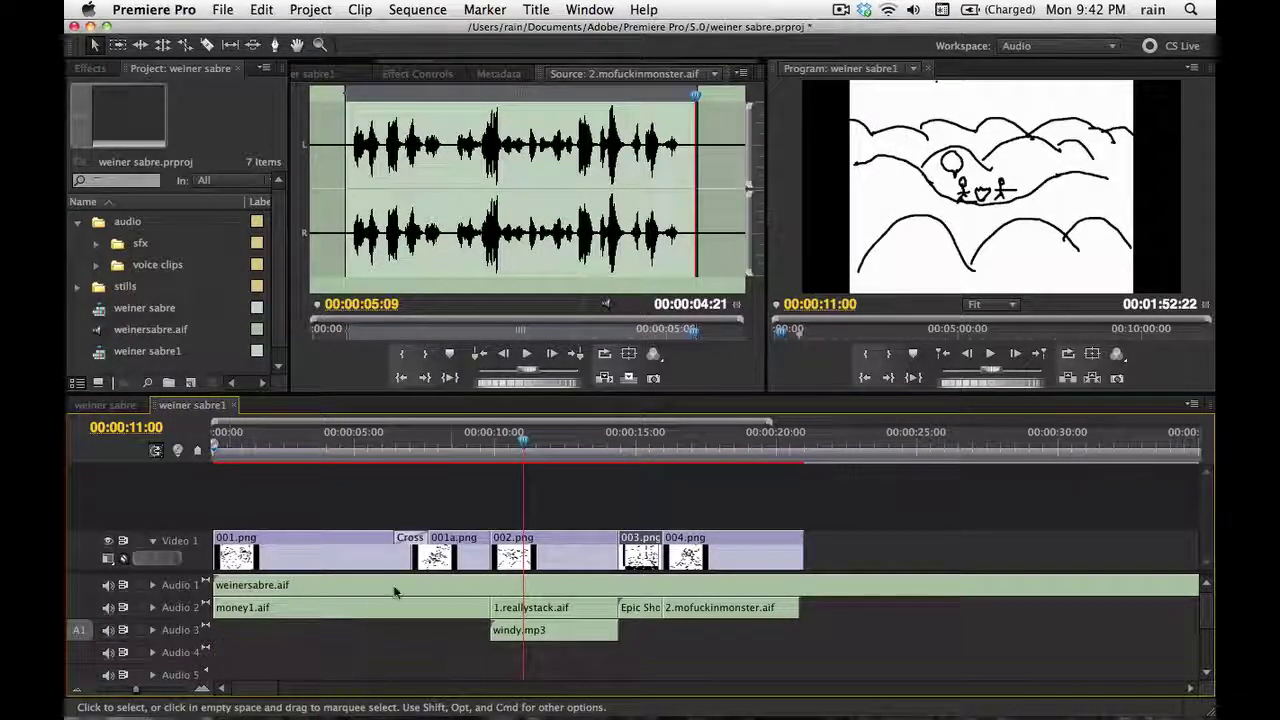
Reopen the finished weiner sabre sequence and examine how its clips are layered across the audio tracks, back to the opening
click(105, 405)
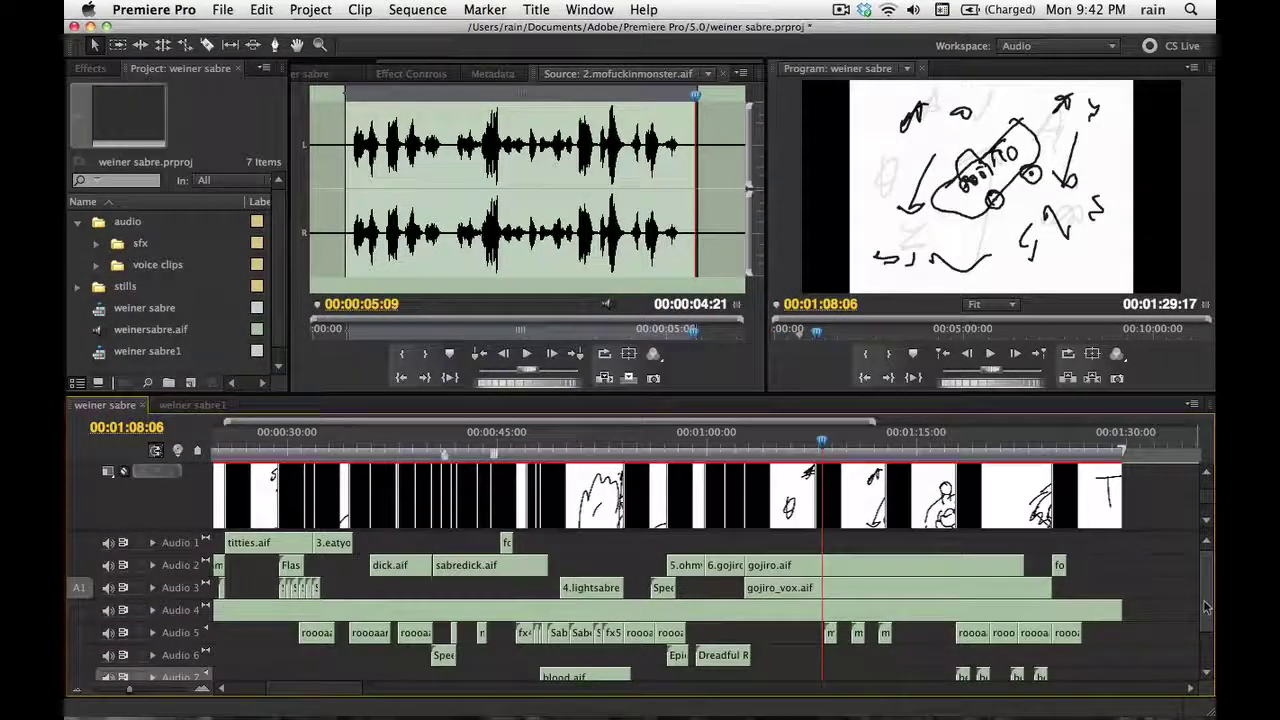
scroll(1200, 610, down, 3)
scroll(1207, 630, up, 3)
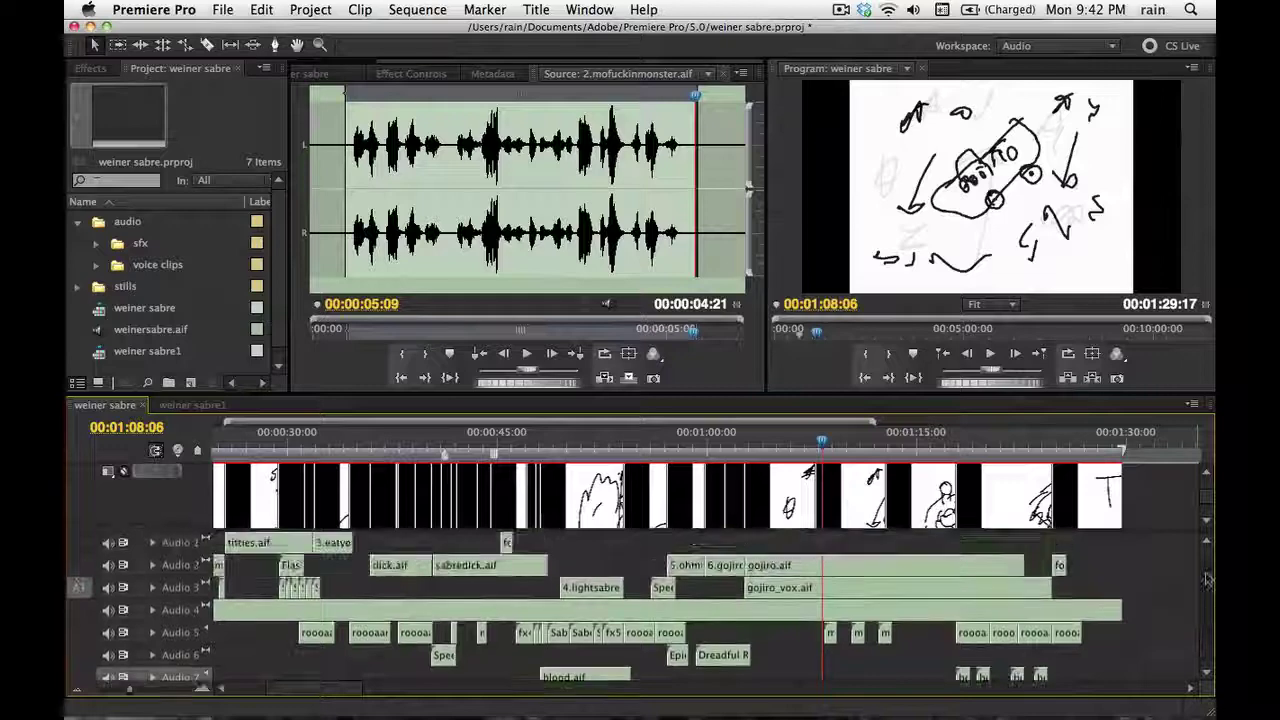
scroll(815, 577, left, 5)
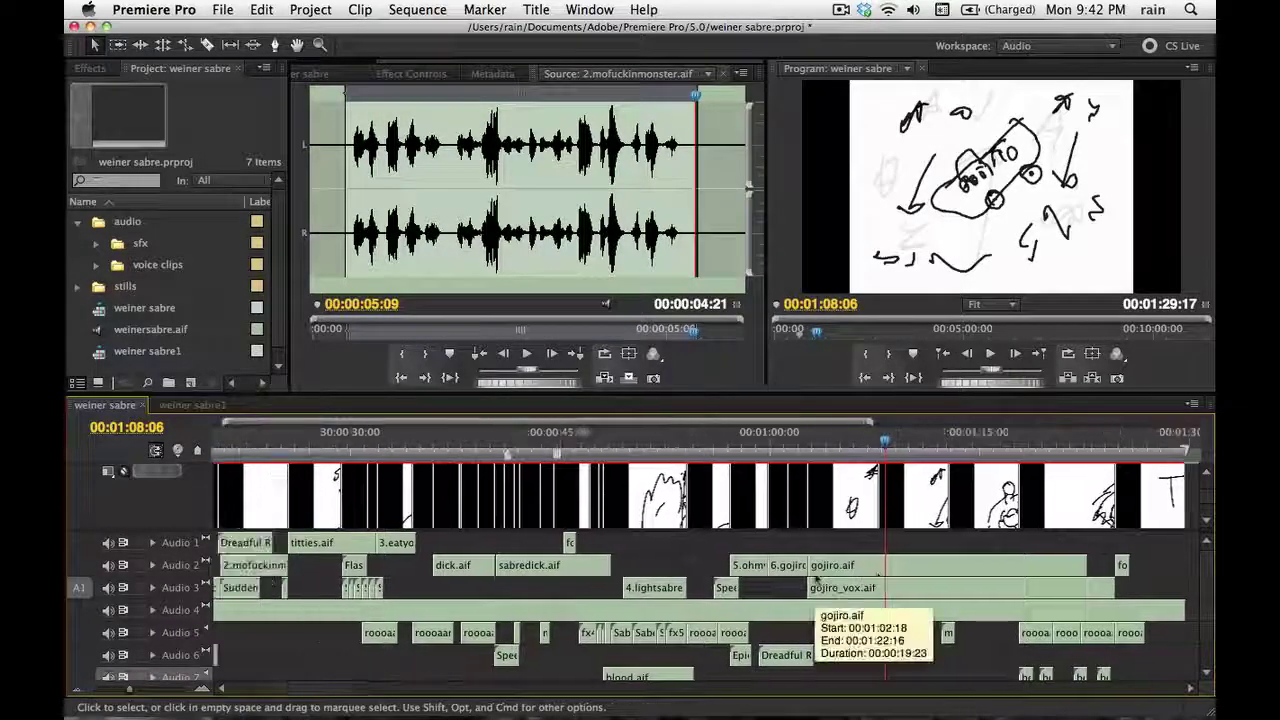
scroll(815, 577, left, 3)
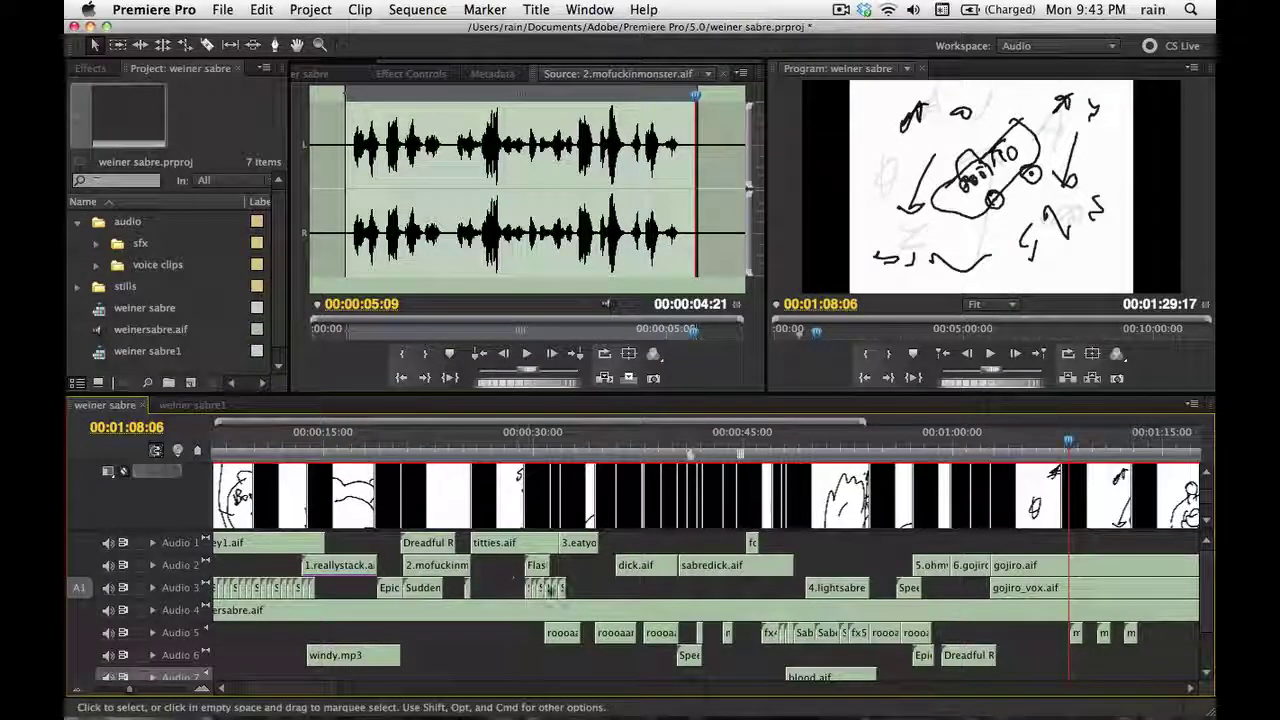
drag(457, 550, 520, 553)
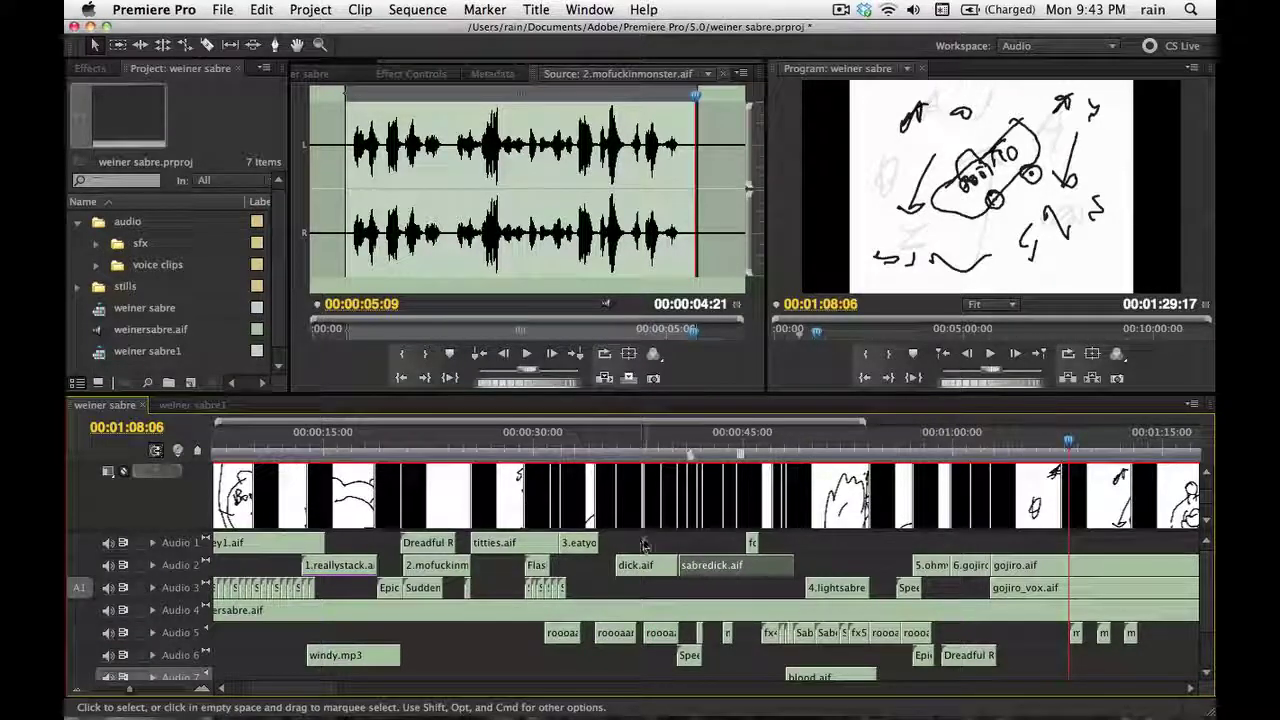
scroll(638, 541, left, 3)
View the OMF export settings for the weiner sabre sequence and close them without exporting
click(222, 9)
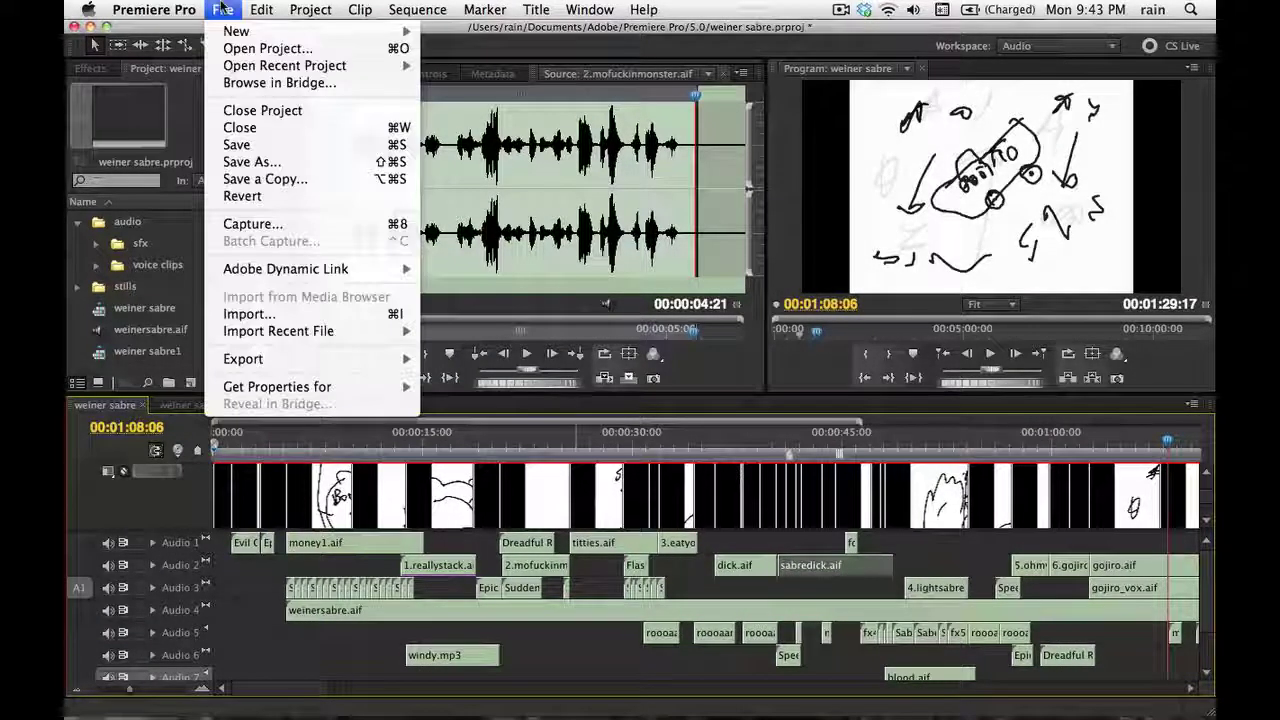
mouse_move(268, 358)
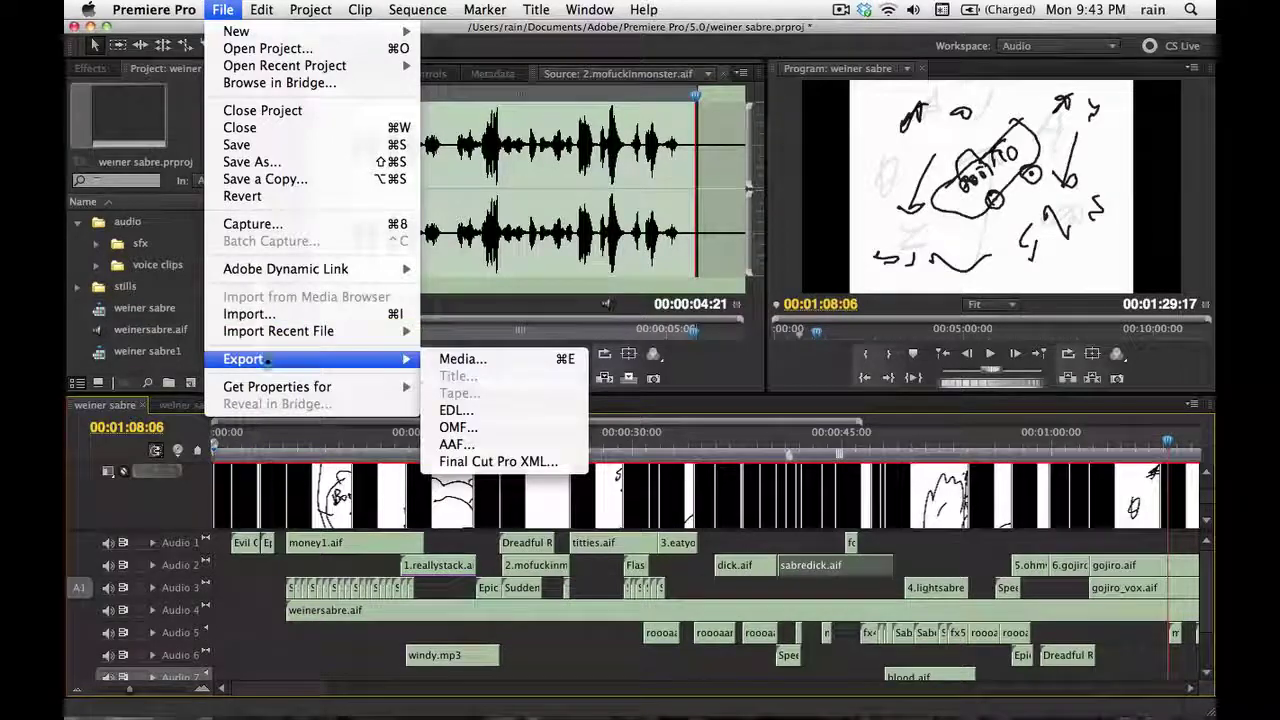
click(452, 427)
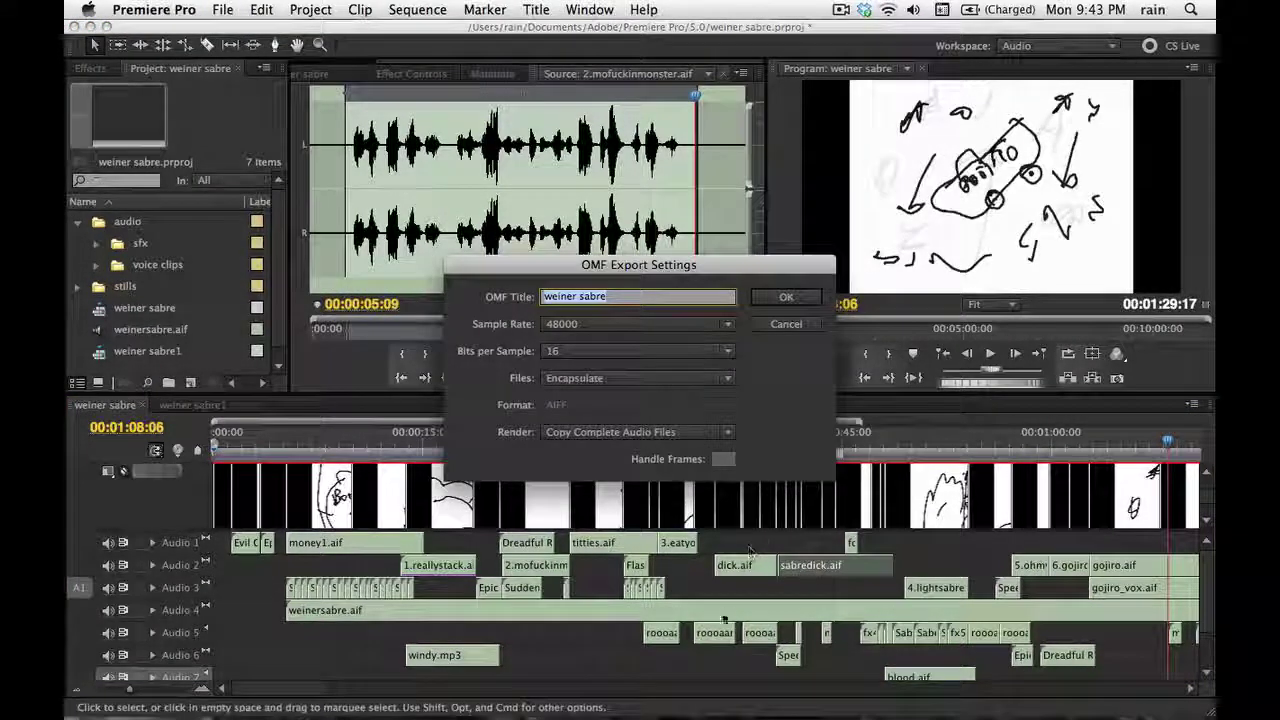
click(784, 323)
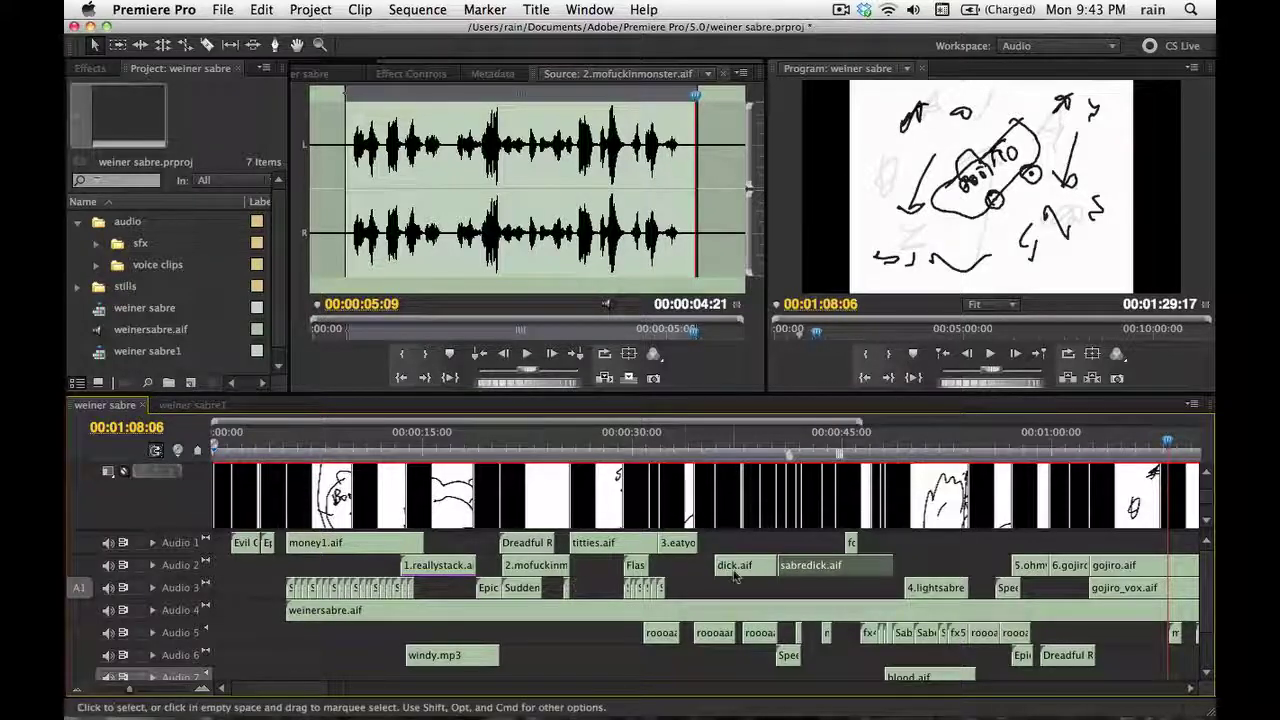
Review the later half of weiner sabre, scrub to the still at 00:00:50:08, and switch to weiner sabre1
scroll(734, 575, right, 5)
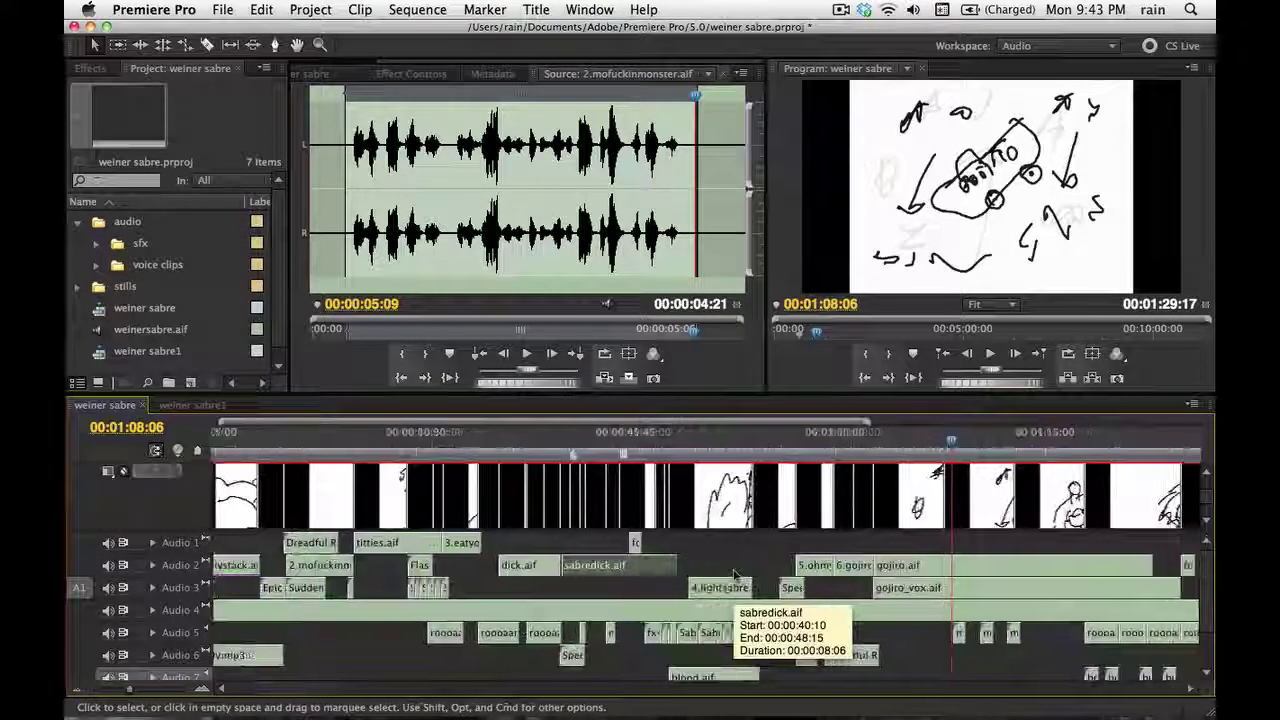
scroll(734, 575, right, 4)
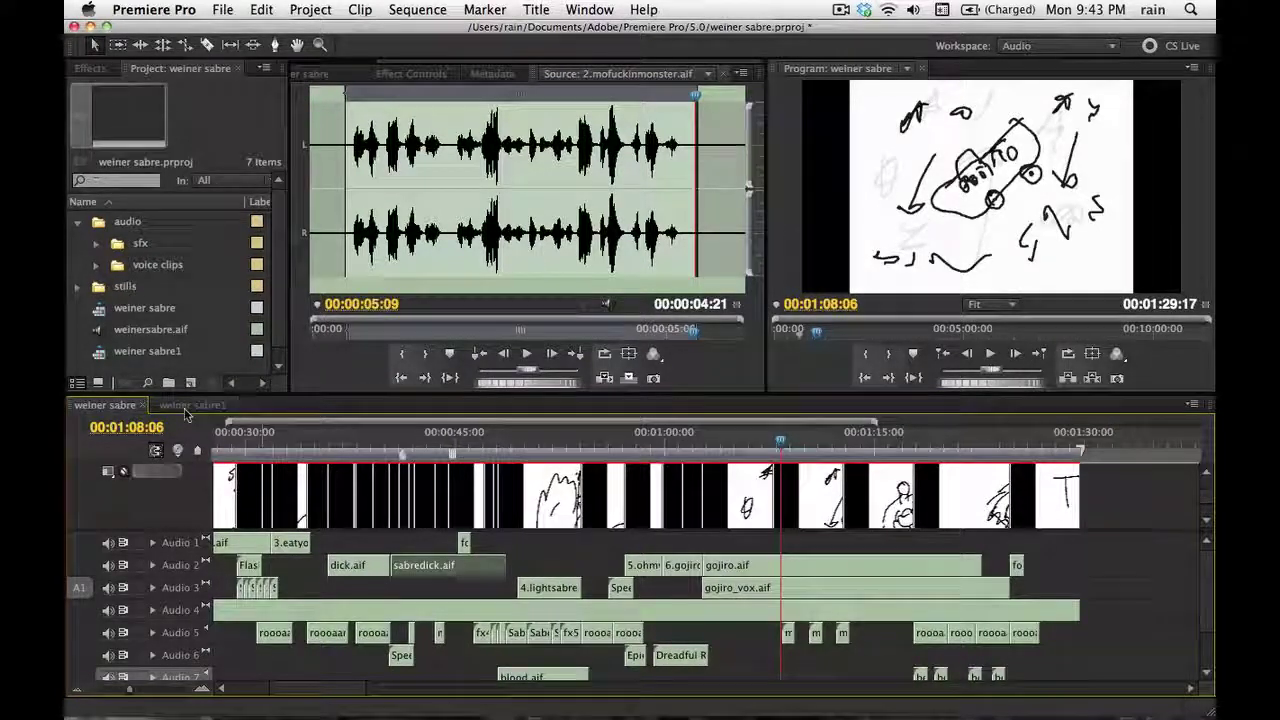
mouse_move(853, 430)
mouse_down()
mouse_move(531, 445)
mouse_move(506, 476)
mouse_up()
key(space)
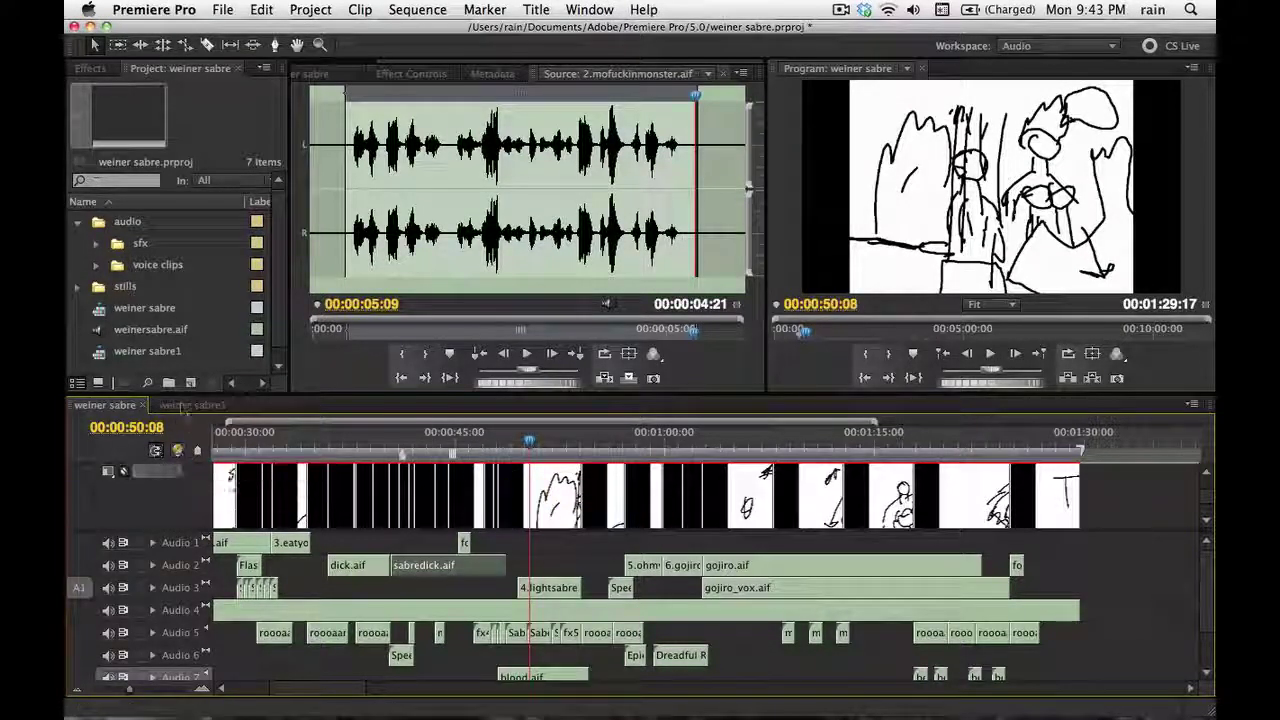
click(190, 405)
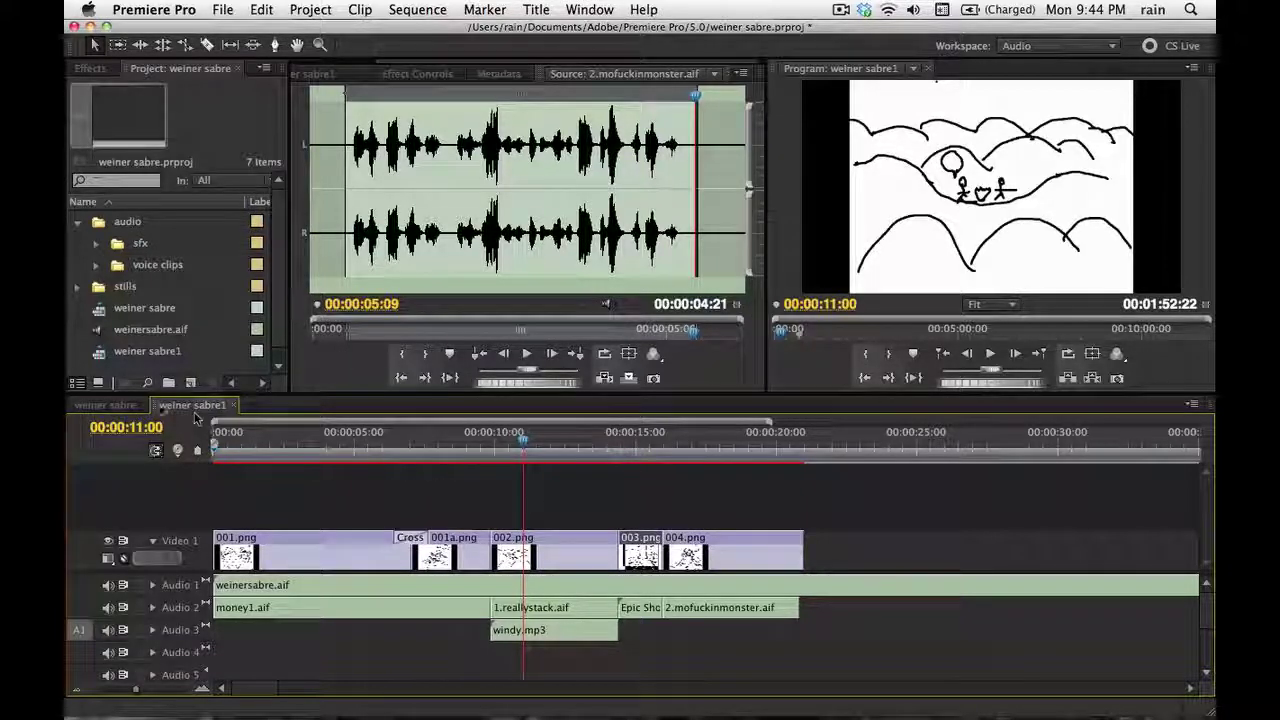
Return to weiner sabre, play the section around 00:01:10, and scrub on to the closing title still at 00:01:26:16
click(105, 405)
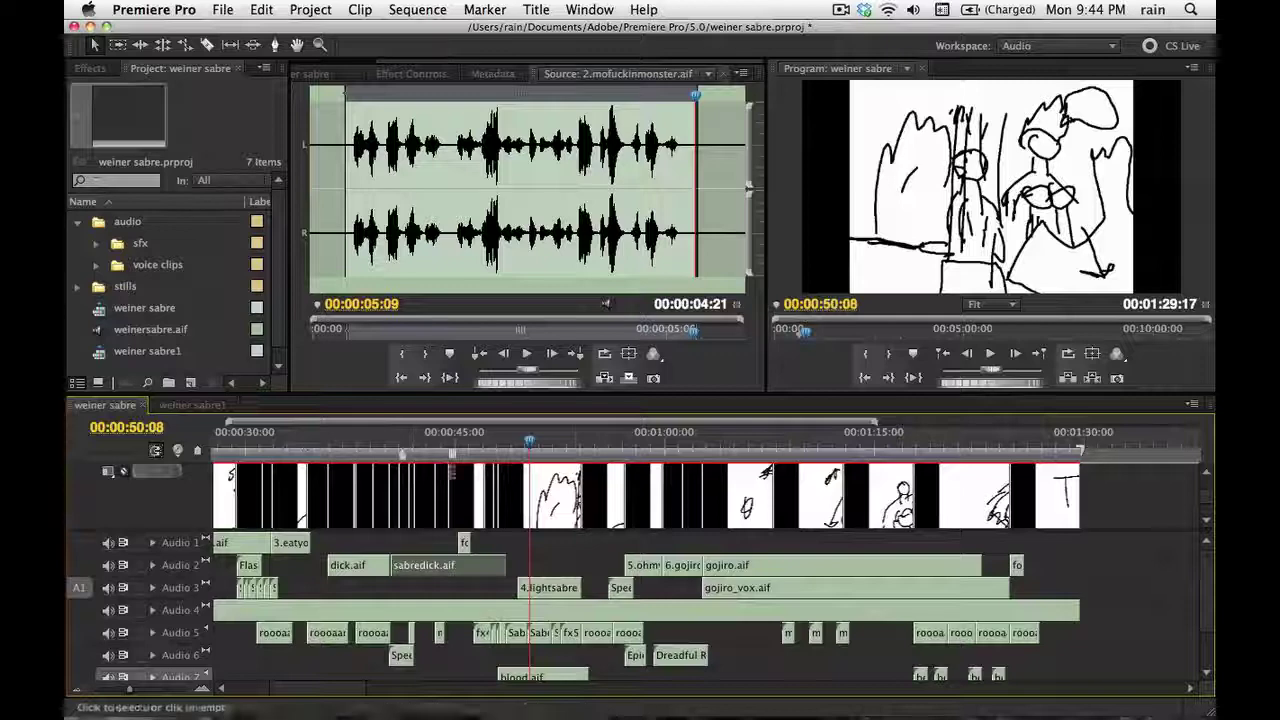
click(818, 440)
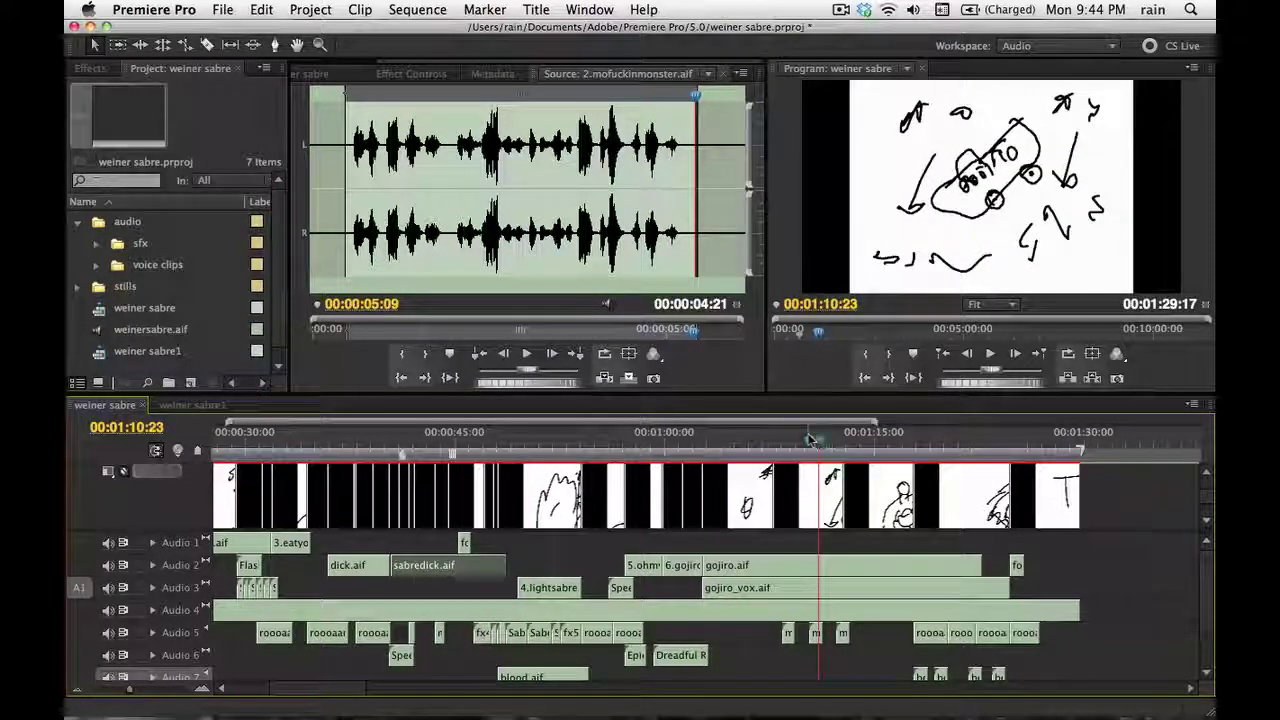
click(795, 440)
key(space)
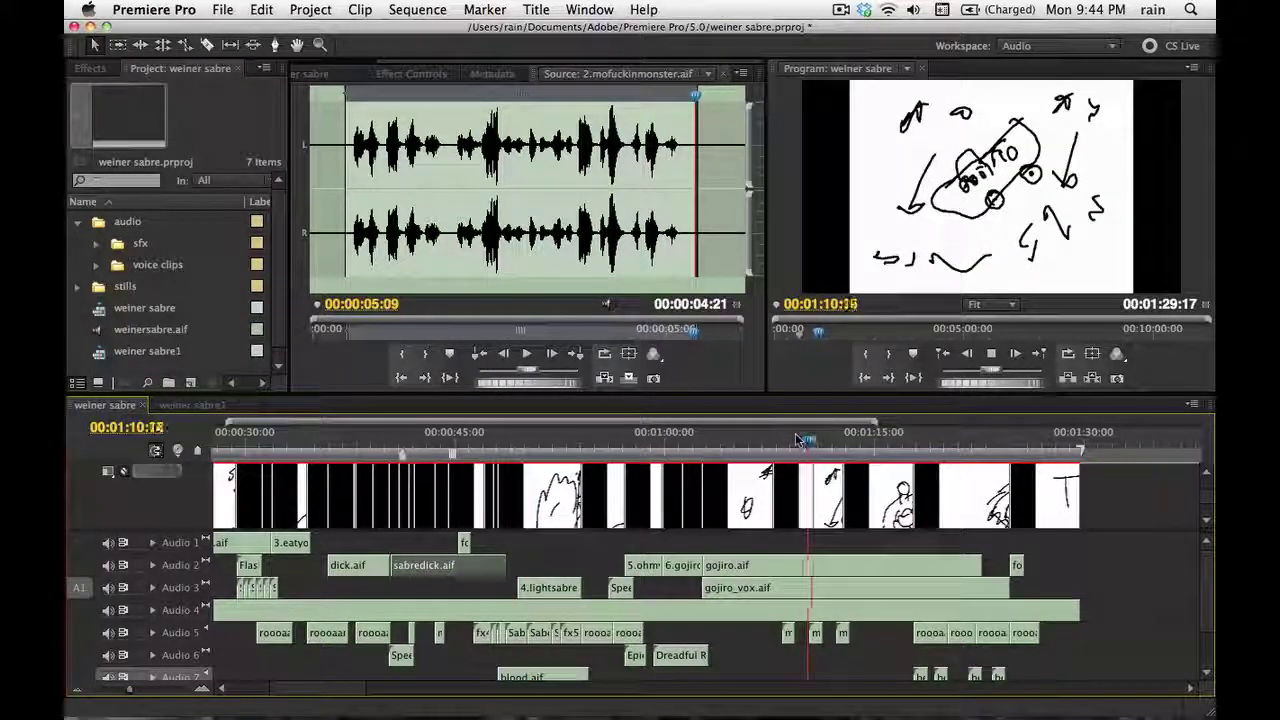
key(space)
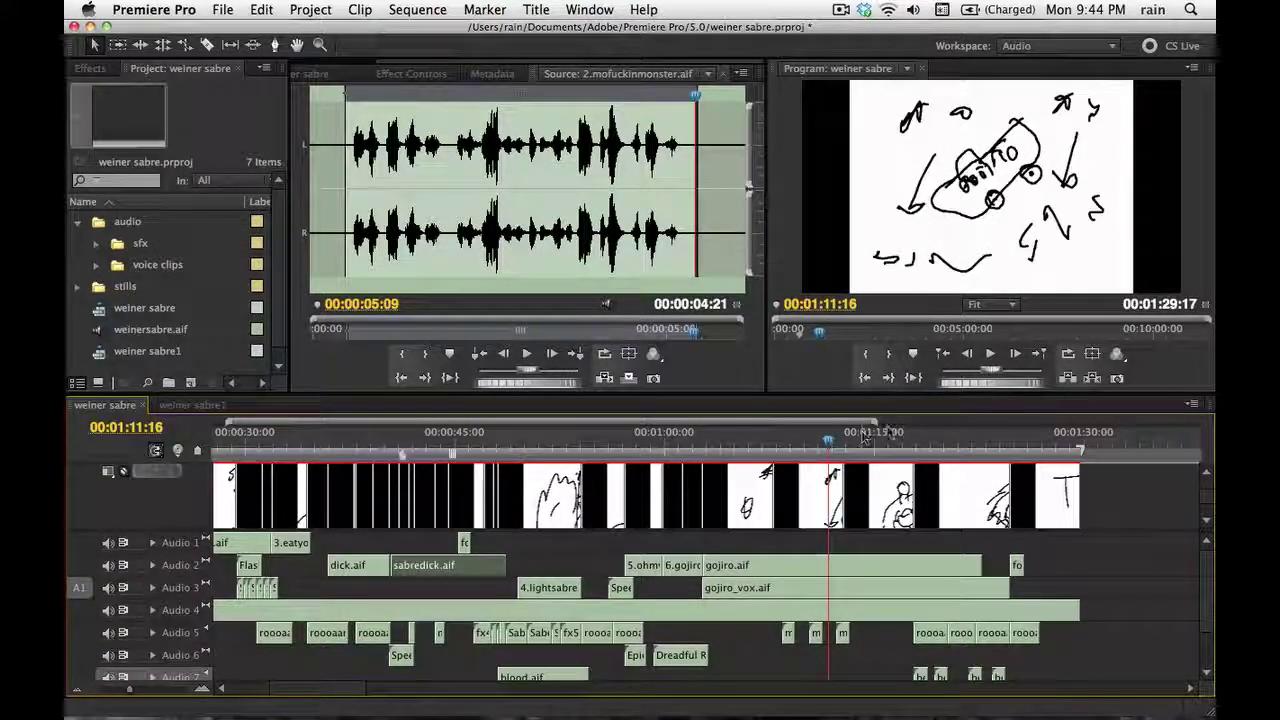
drag(836, 428, 937, 440)
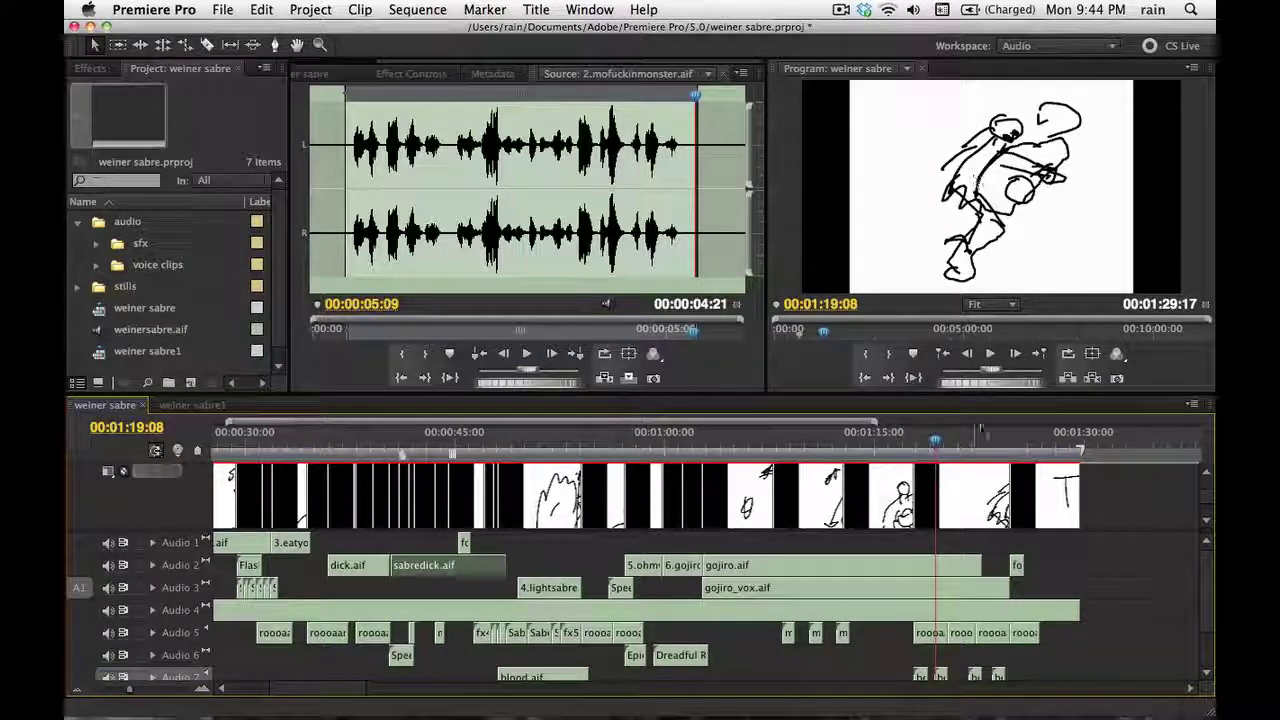
click(1038, 441)
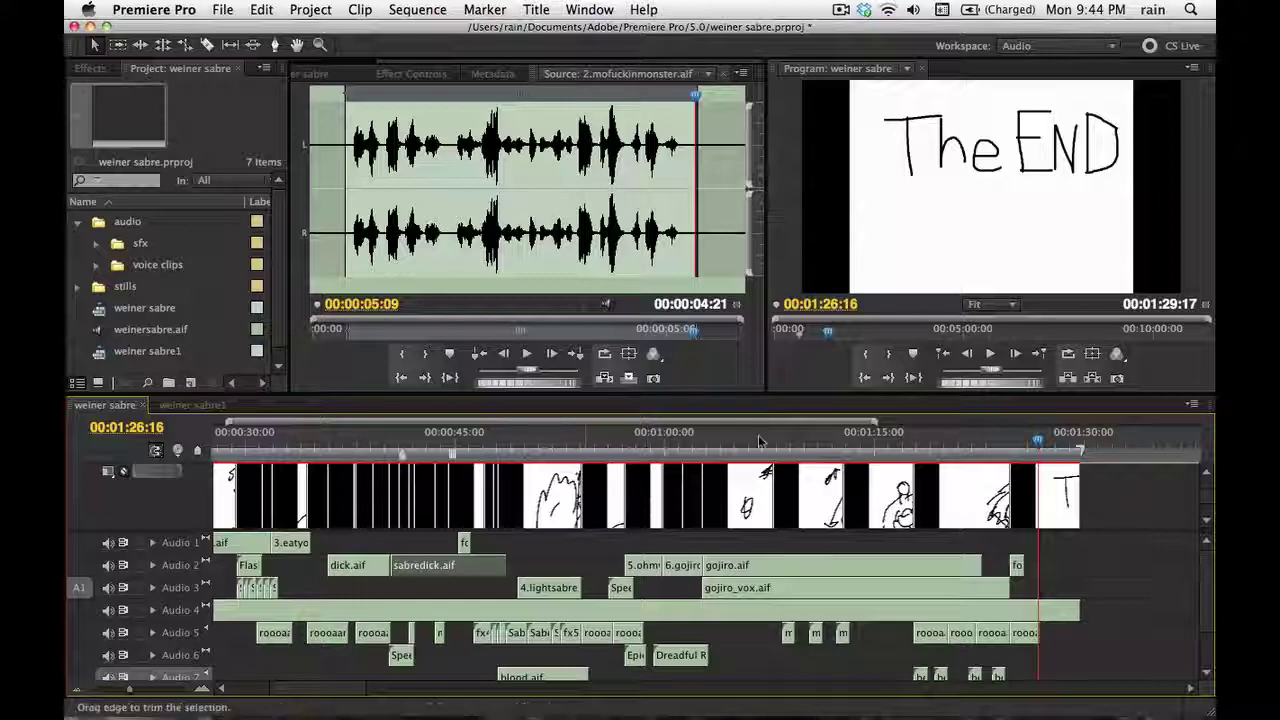
Enlarge the Video 1 area at the start of weiner sabre to examine the black video and title stills, and return to weiner sabre1
scroll(857, 426, up, 5)
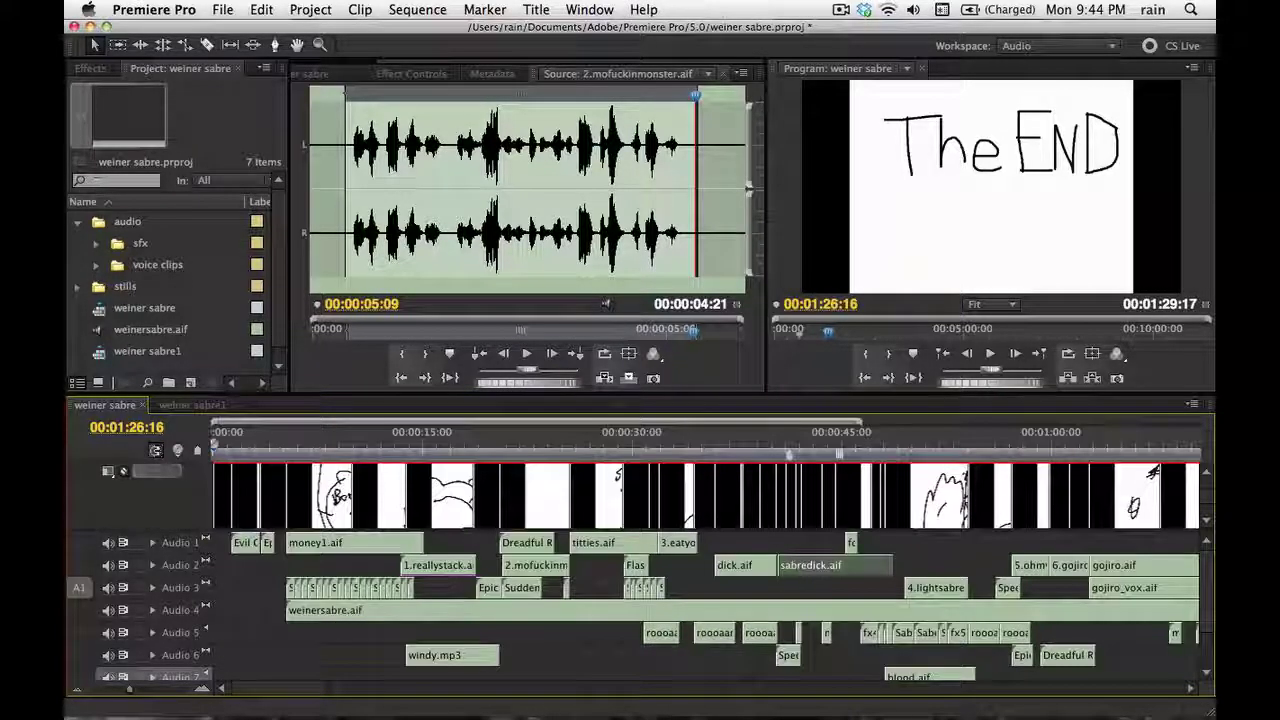
drag(857, 426, 690, 425)
scroll(515, 500, up, 6)
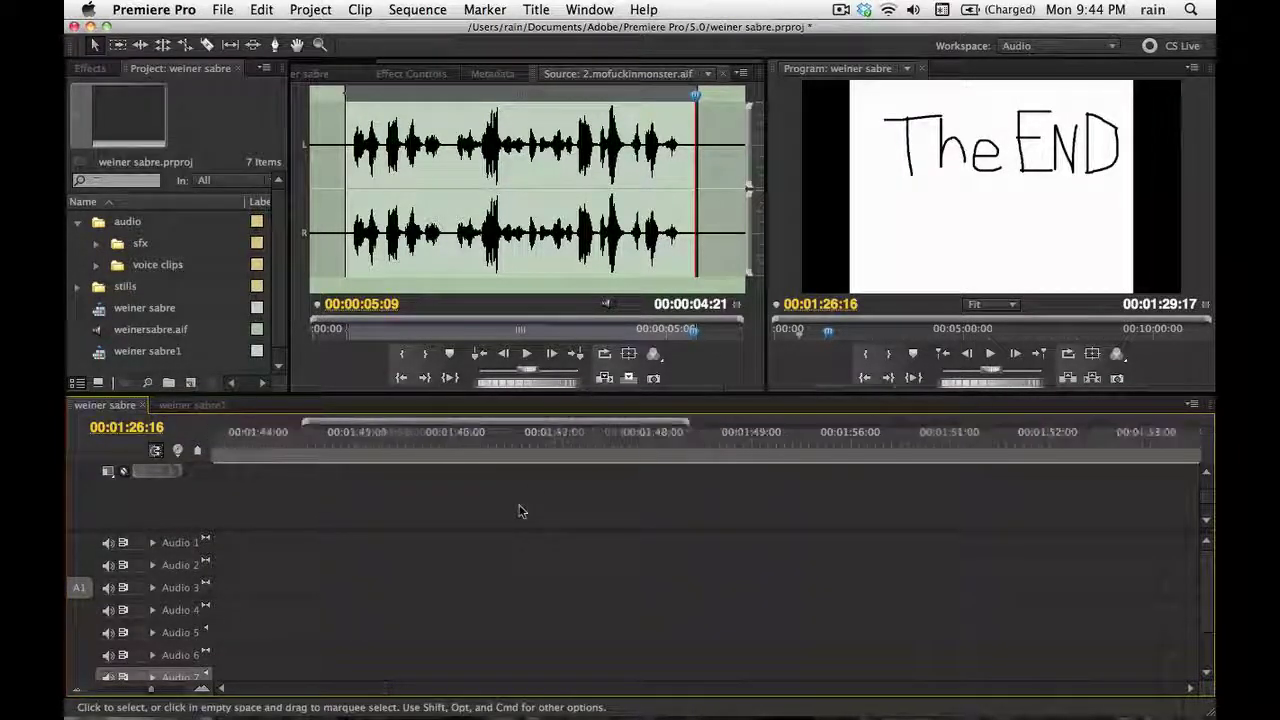
drag(515, 424, 430, 424)
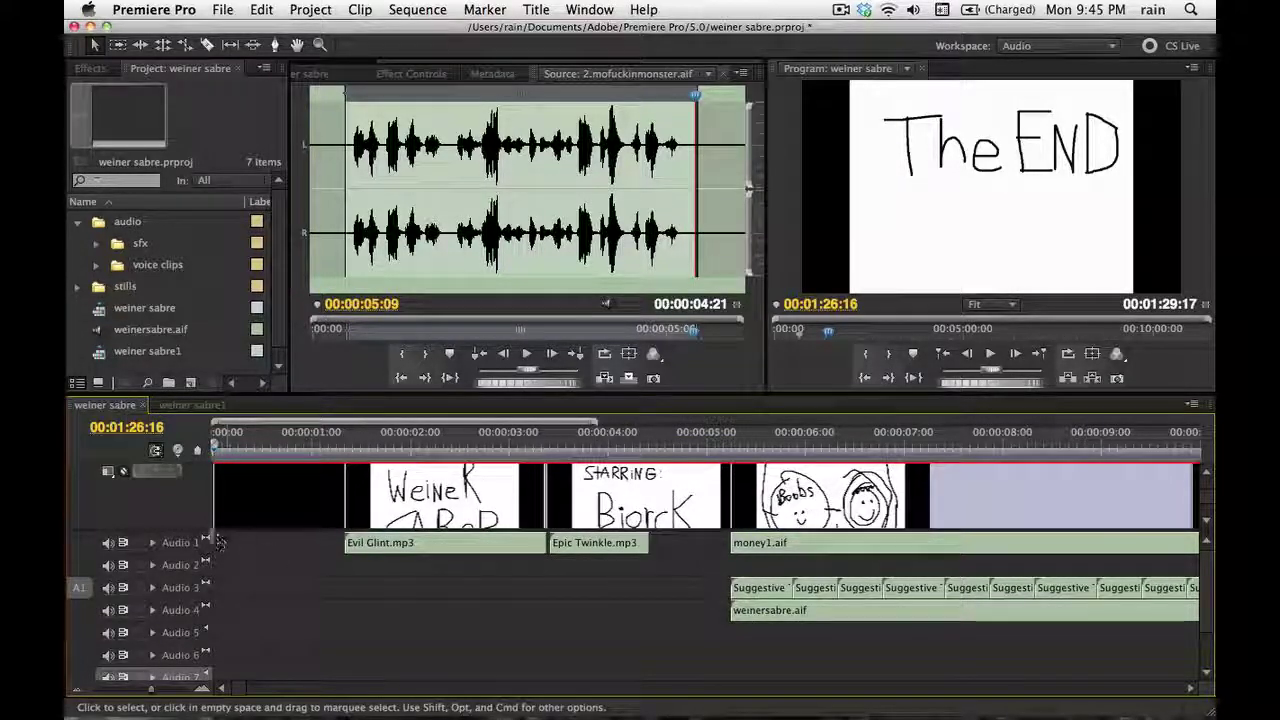
drag(197, 531, 197, 564)
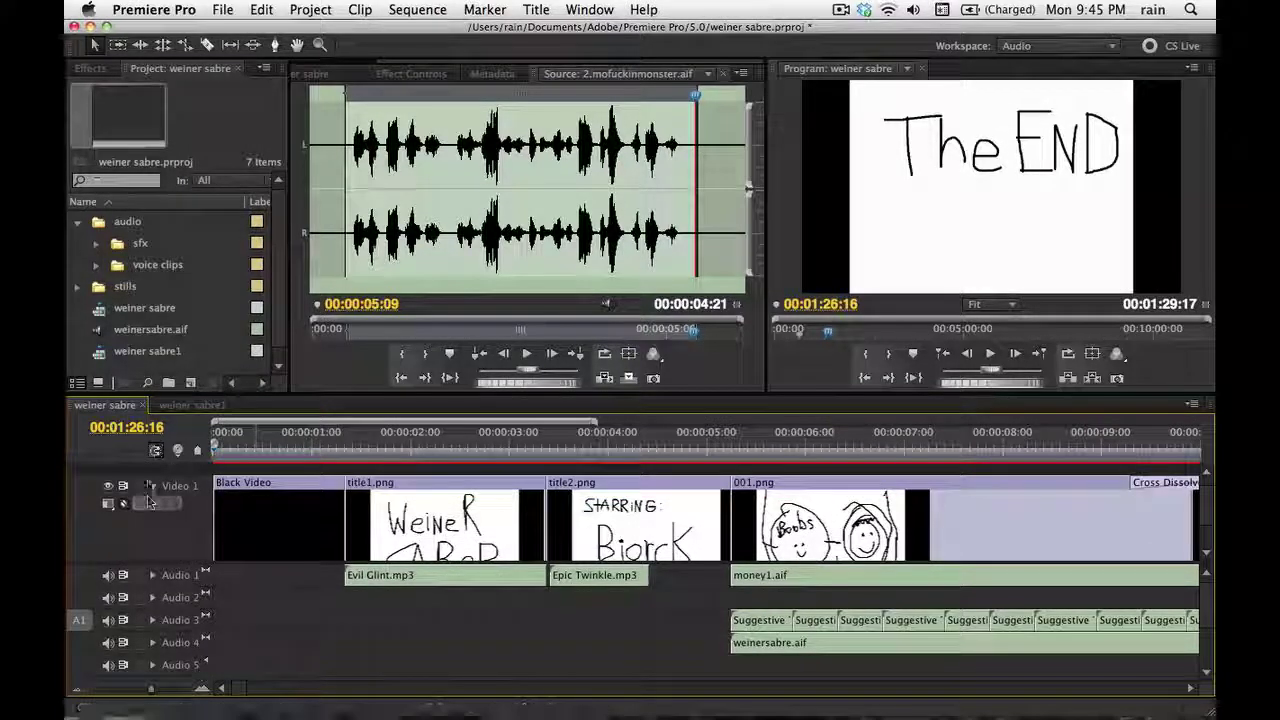
drag(153, 477, 153, 464)
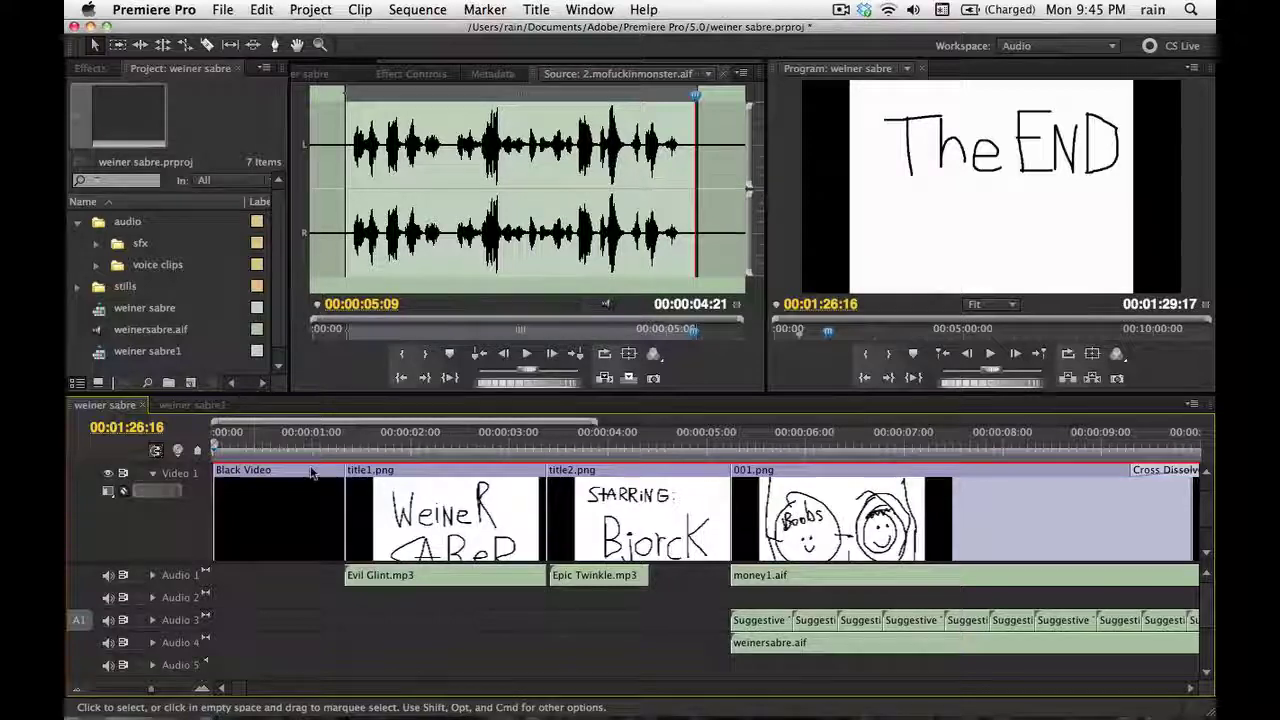
click(190, 405)
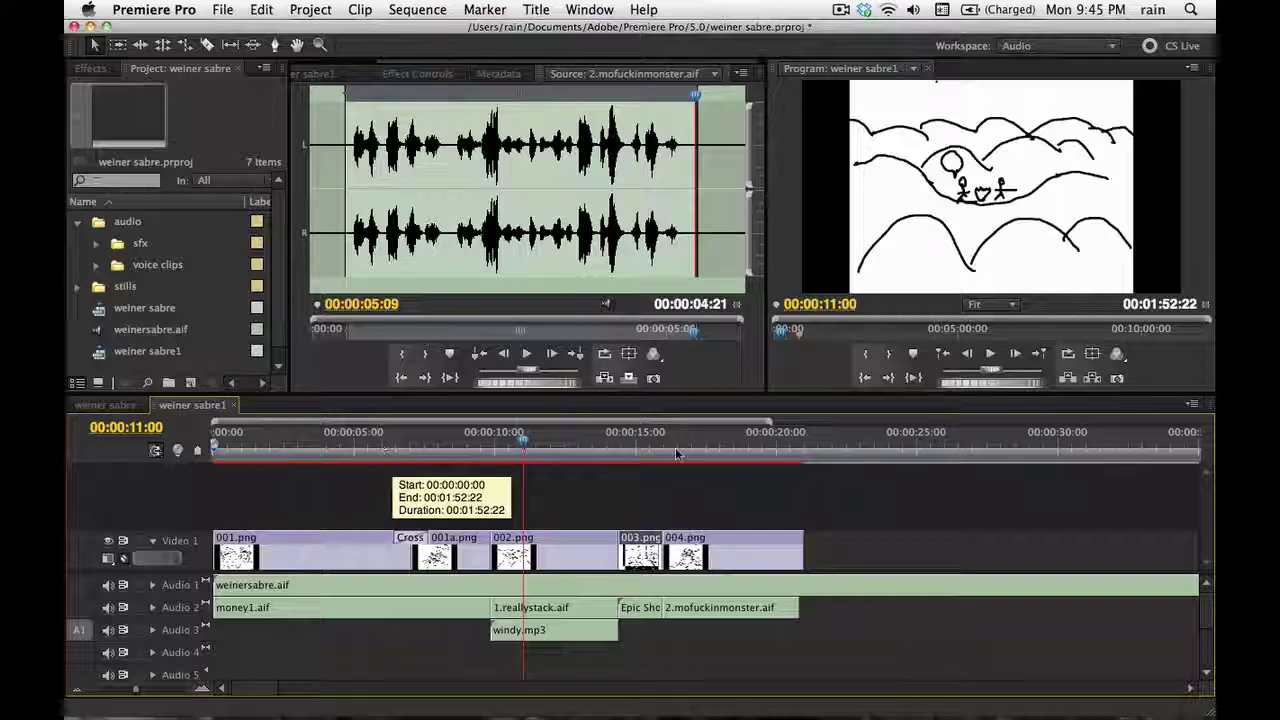
Return to the weiner sabre sequence and look over its stills, transitions and audio clips through to the closing title
click(104, 405)
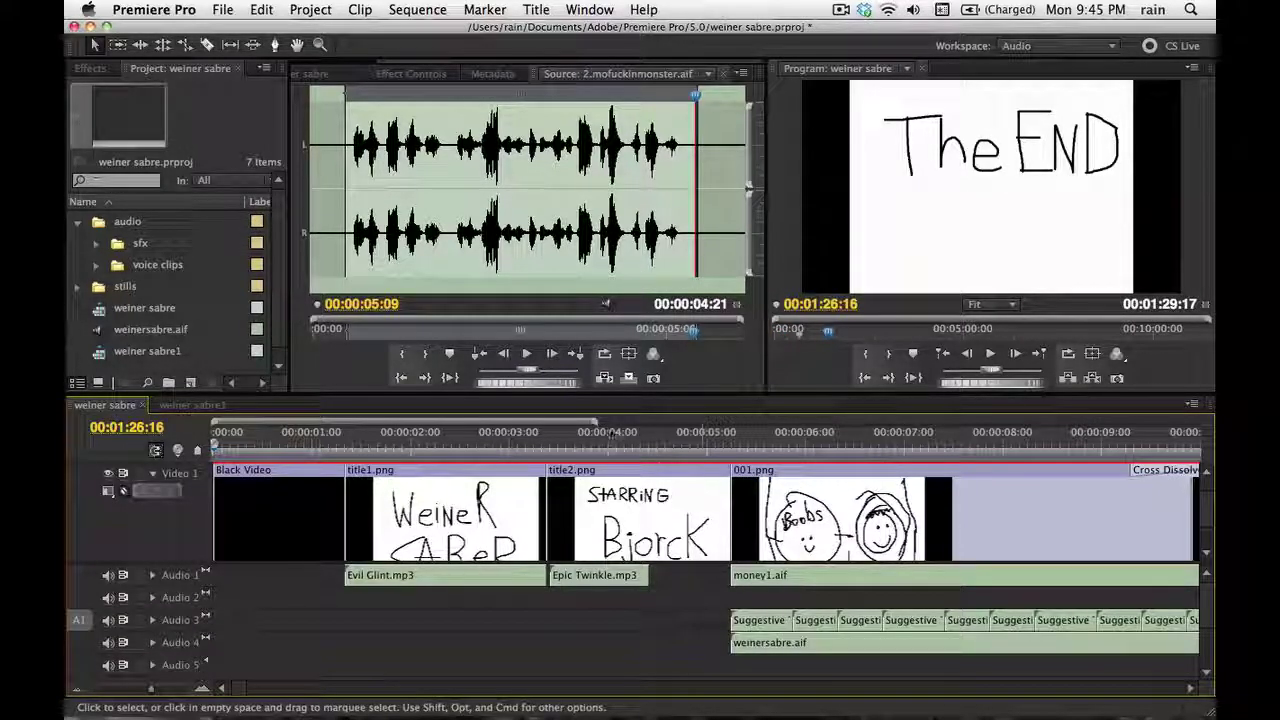
key(minus)
scroll(697, 482, down, 10)
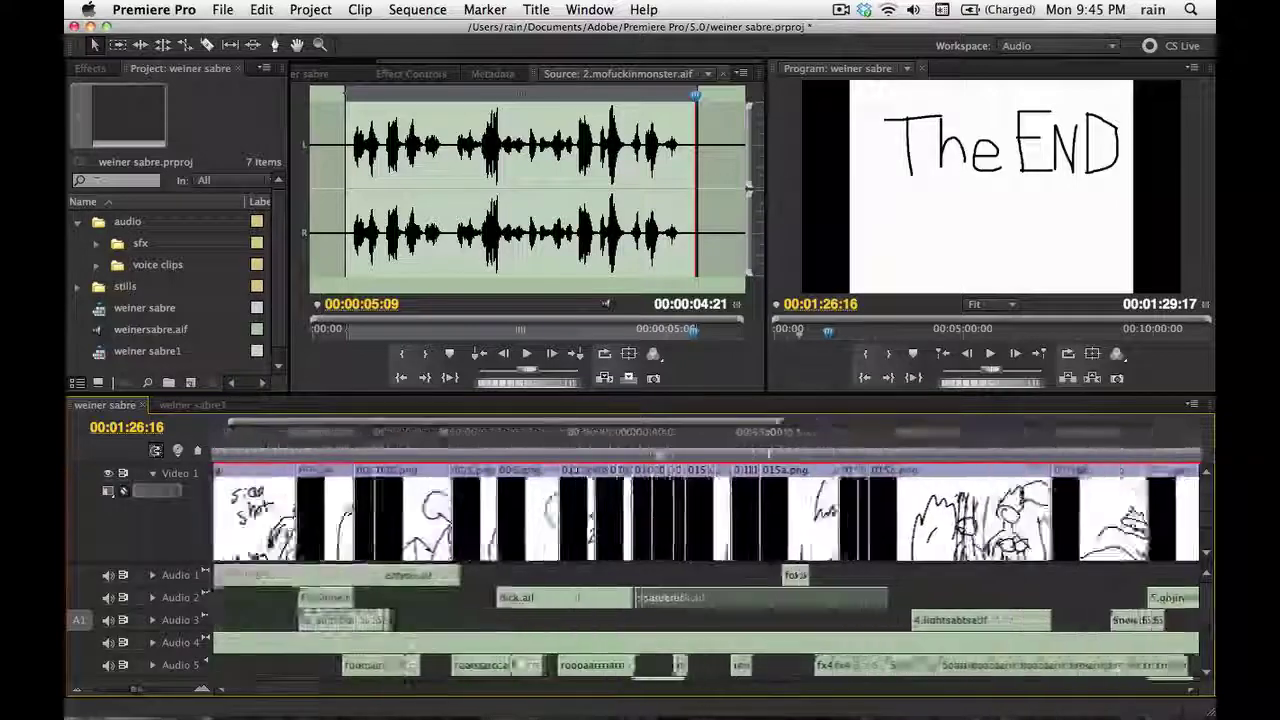
scroll(697, 482, up, 10)
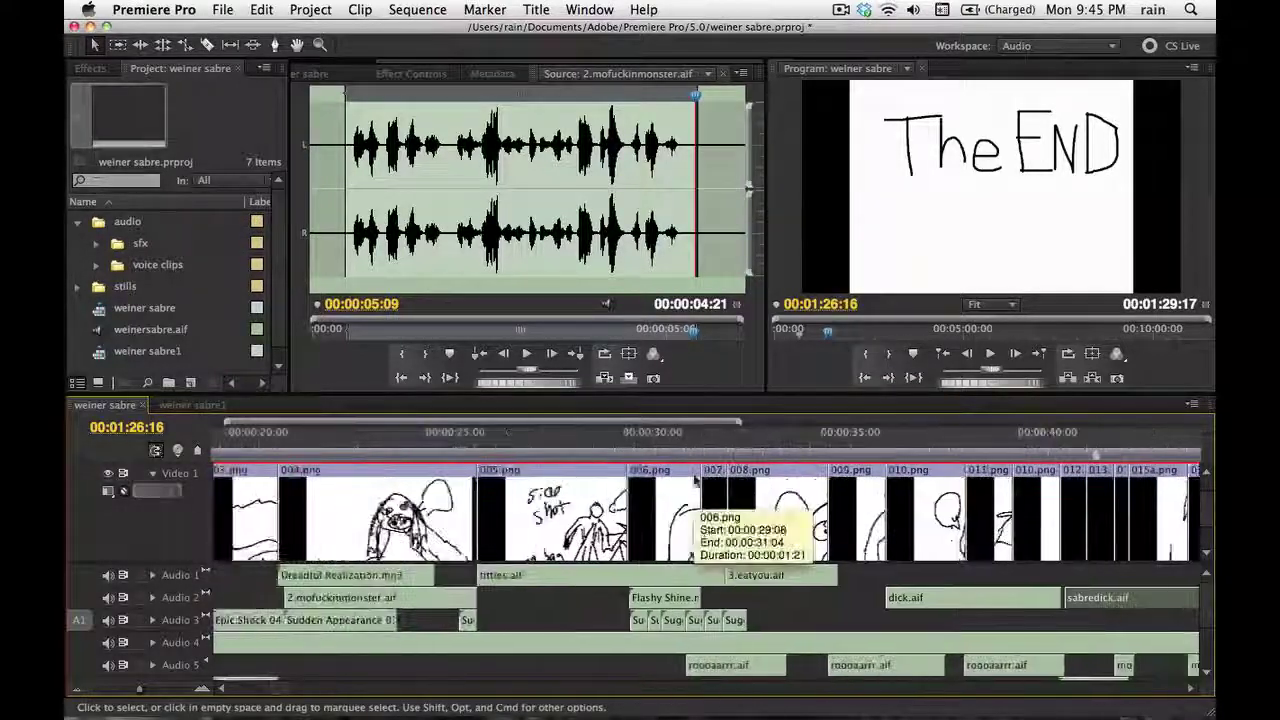
scroll(697, 485, down, 10)
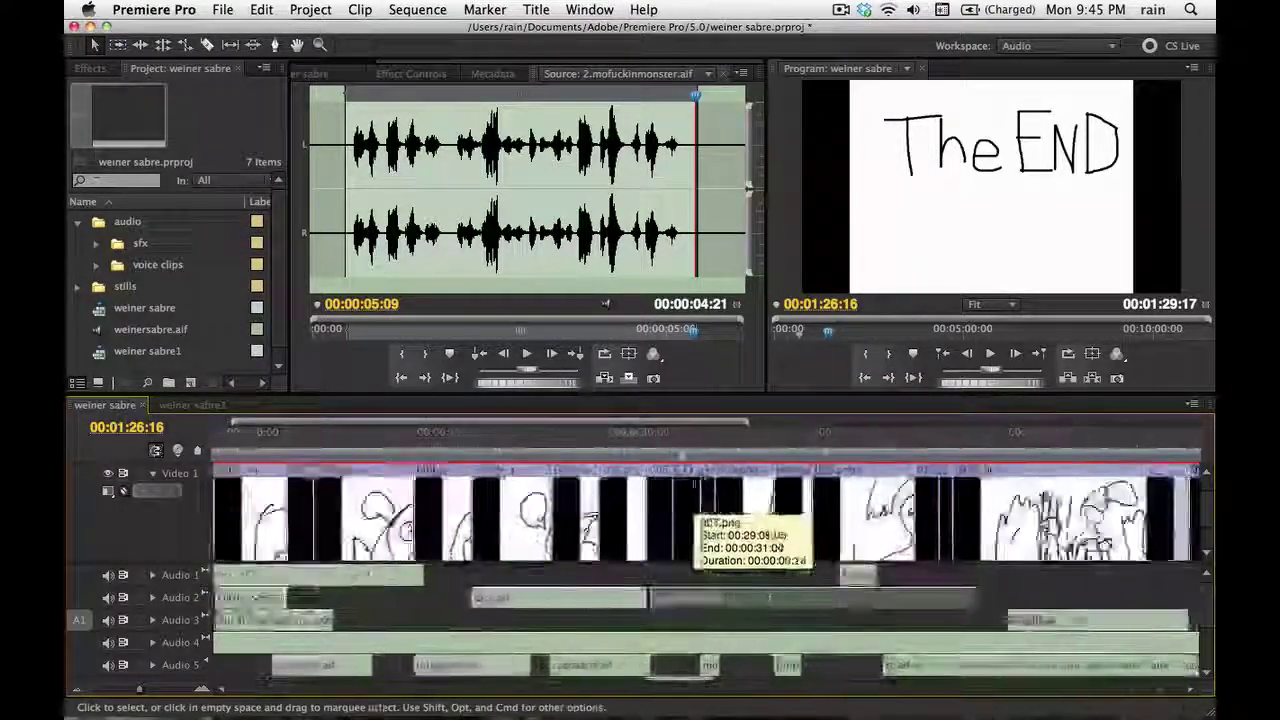
scroll(697, 485, down, 10)
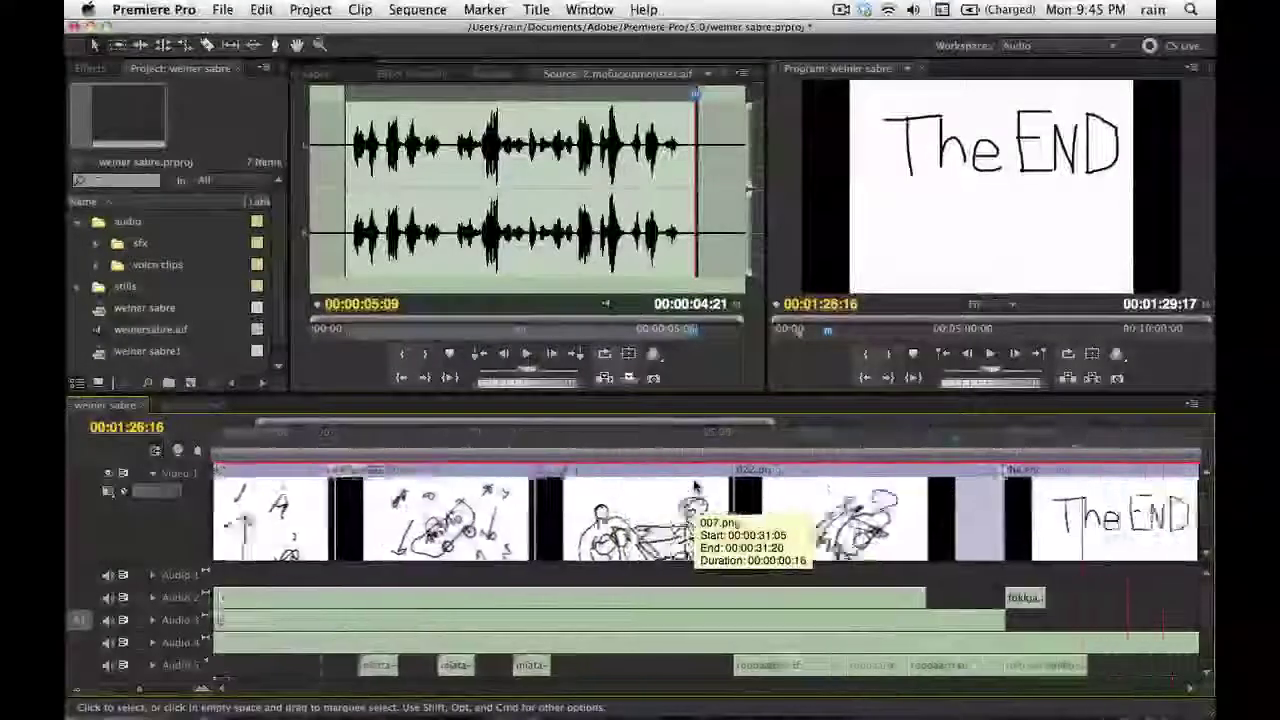
scroll(722, 485, up, 10)
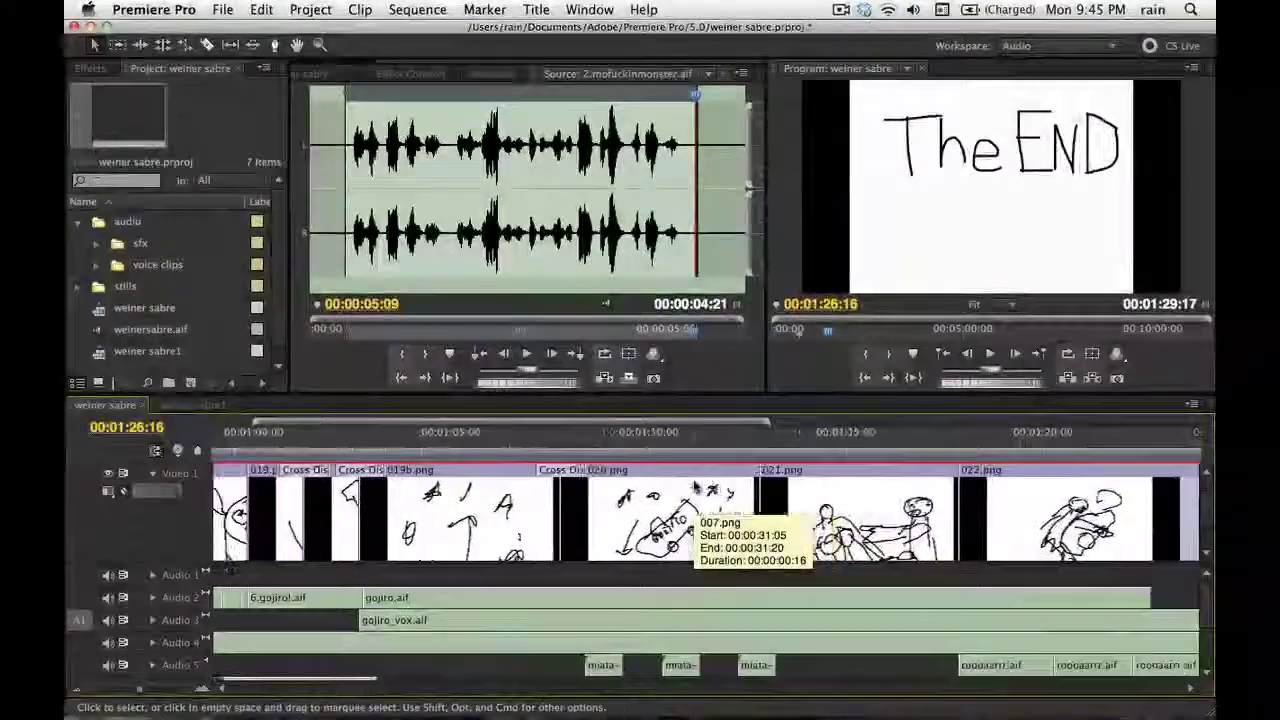